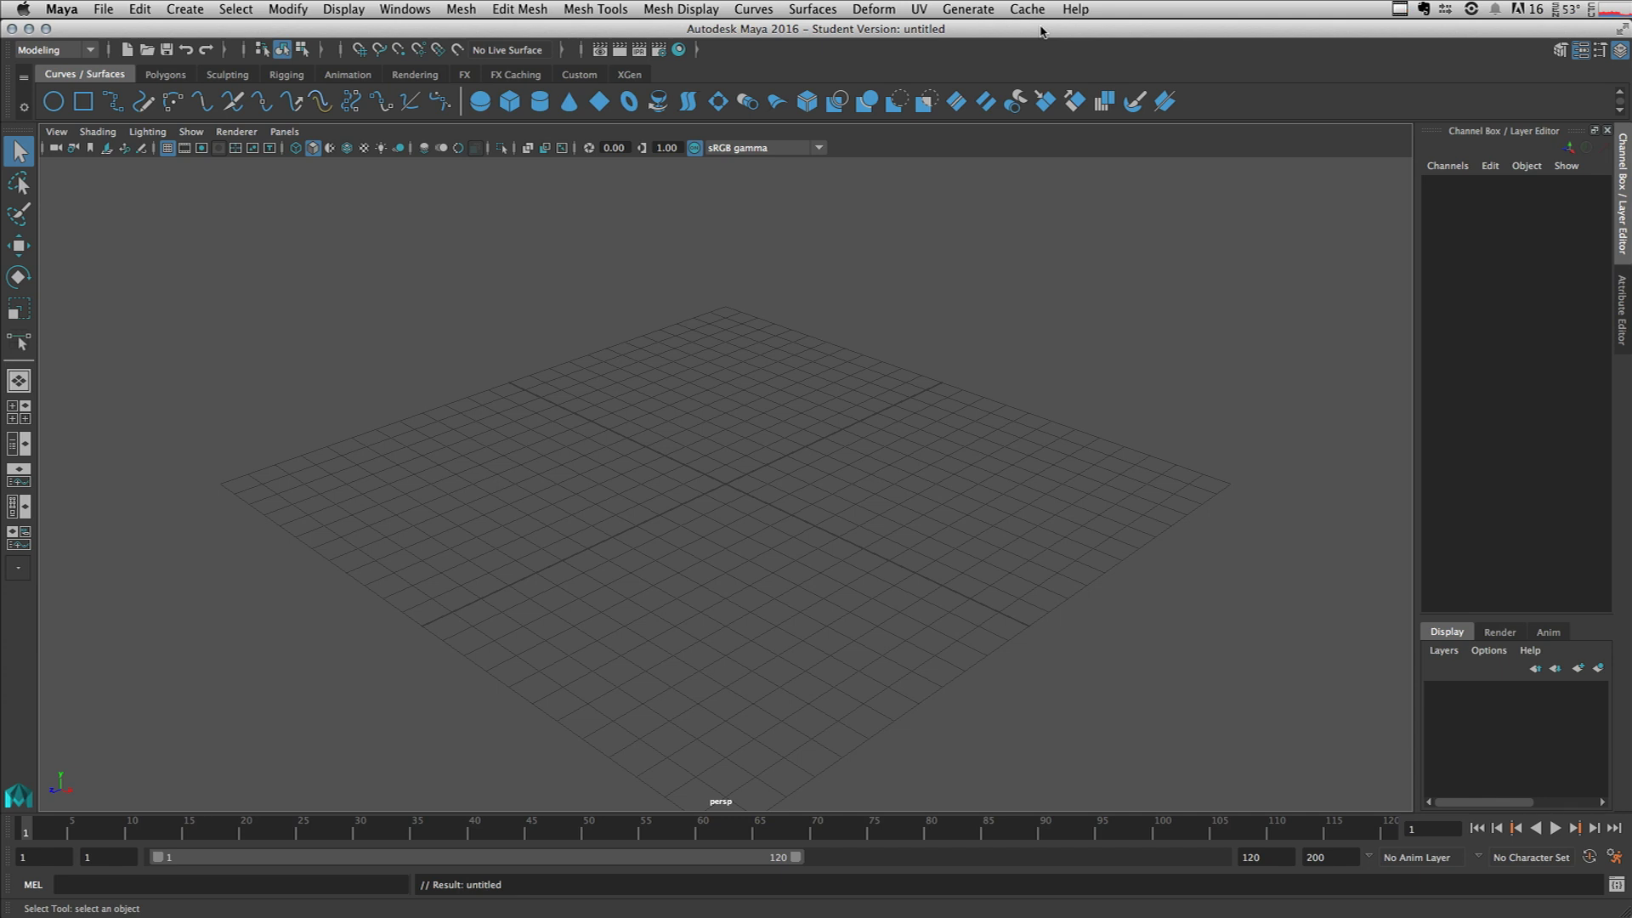
# Switch to the Polygons shelf tab to show the polygon modelling tools.
pyautogui.click(165, 75)
# Create a polygon cube, frame it, and set its width, height and depth subdivisions to 10.
pyautogui.click(83, 101)
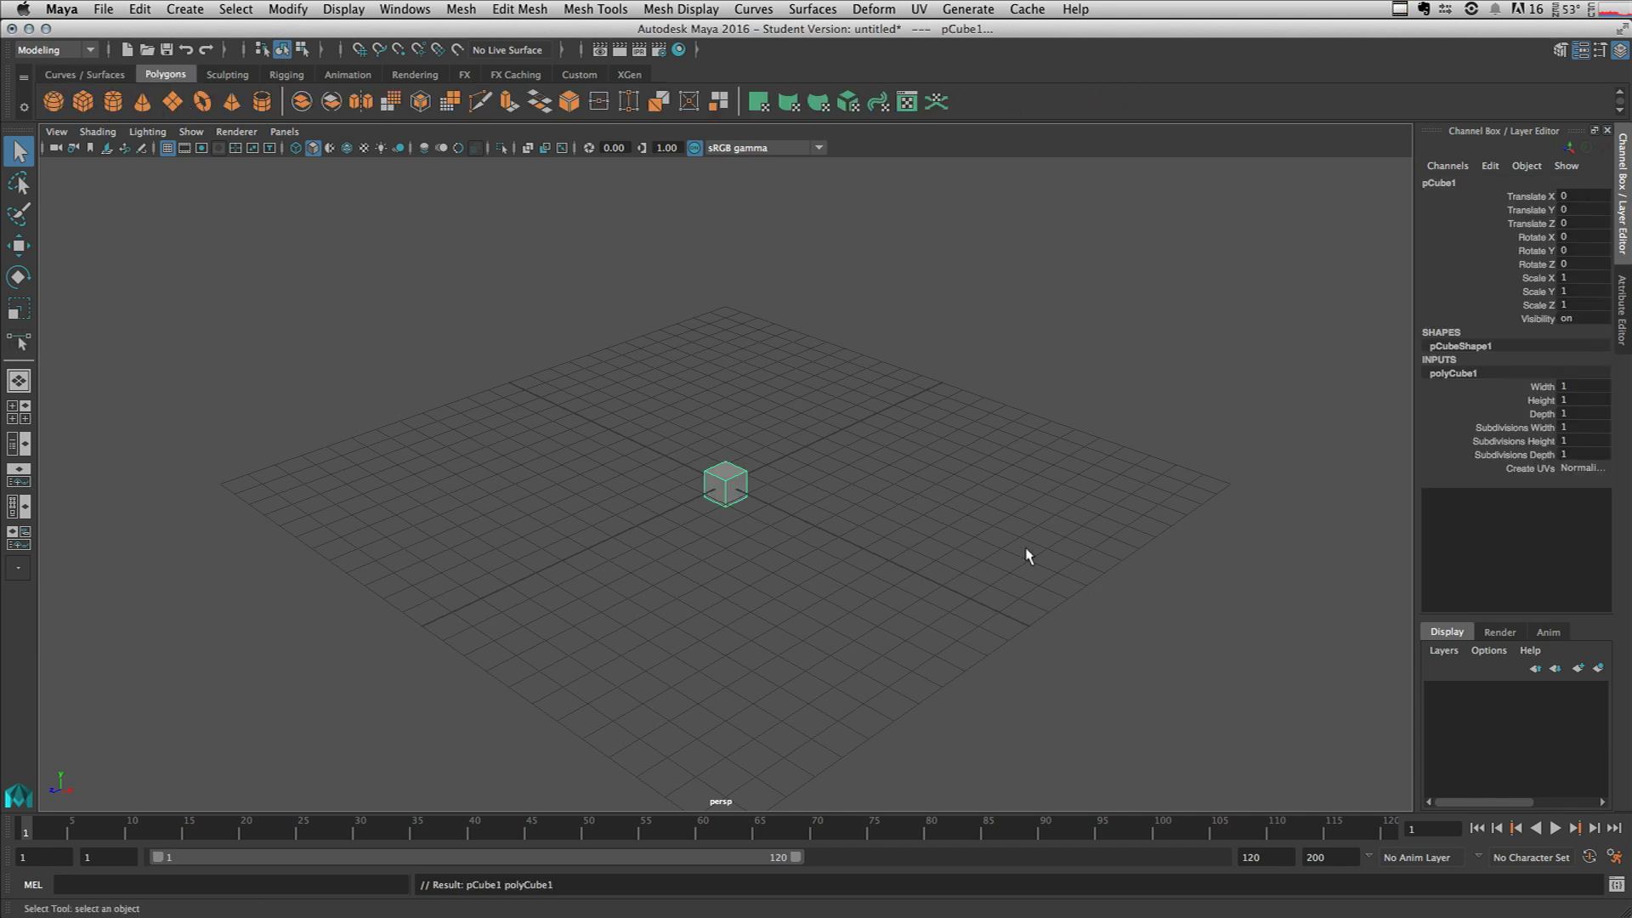
pyautogui.press('f')
pyautogui.moveTo(1510, 428); pyautogui.dragTo(1513, 454)
pyautogui.moveTo(1188, 468); pyautogui.dragTo(1258, 467, button='middle')
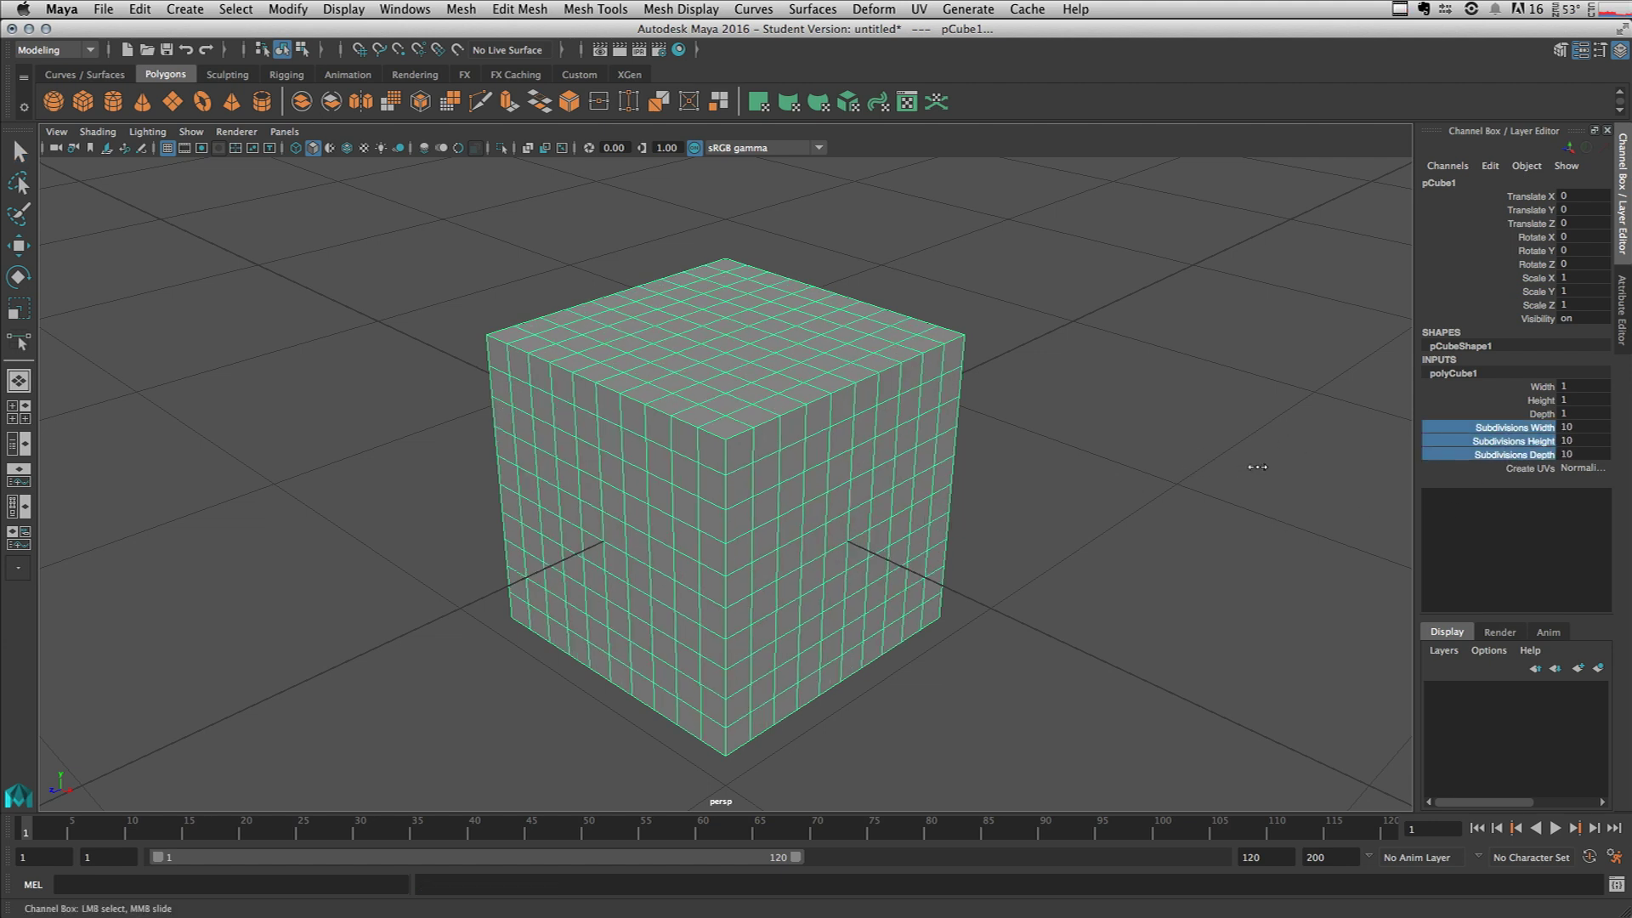
# Hide the ground grid and orbit the view to see pCube1 from the front.
pyautogui.moveTo(860, 499)
pyautogui.keyDown('alt'); pyautogui.mouseDown()
pyautogui.moveTo(886, 508)
pyautogui.moveTo(864, 514)
pyautogui.mouseUp(); pyautogui.keyUp('alt')
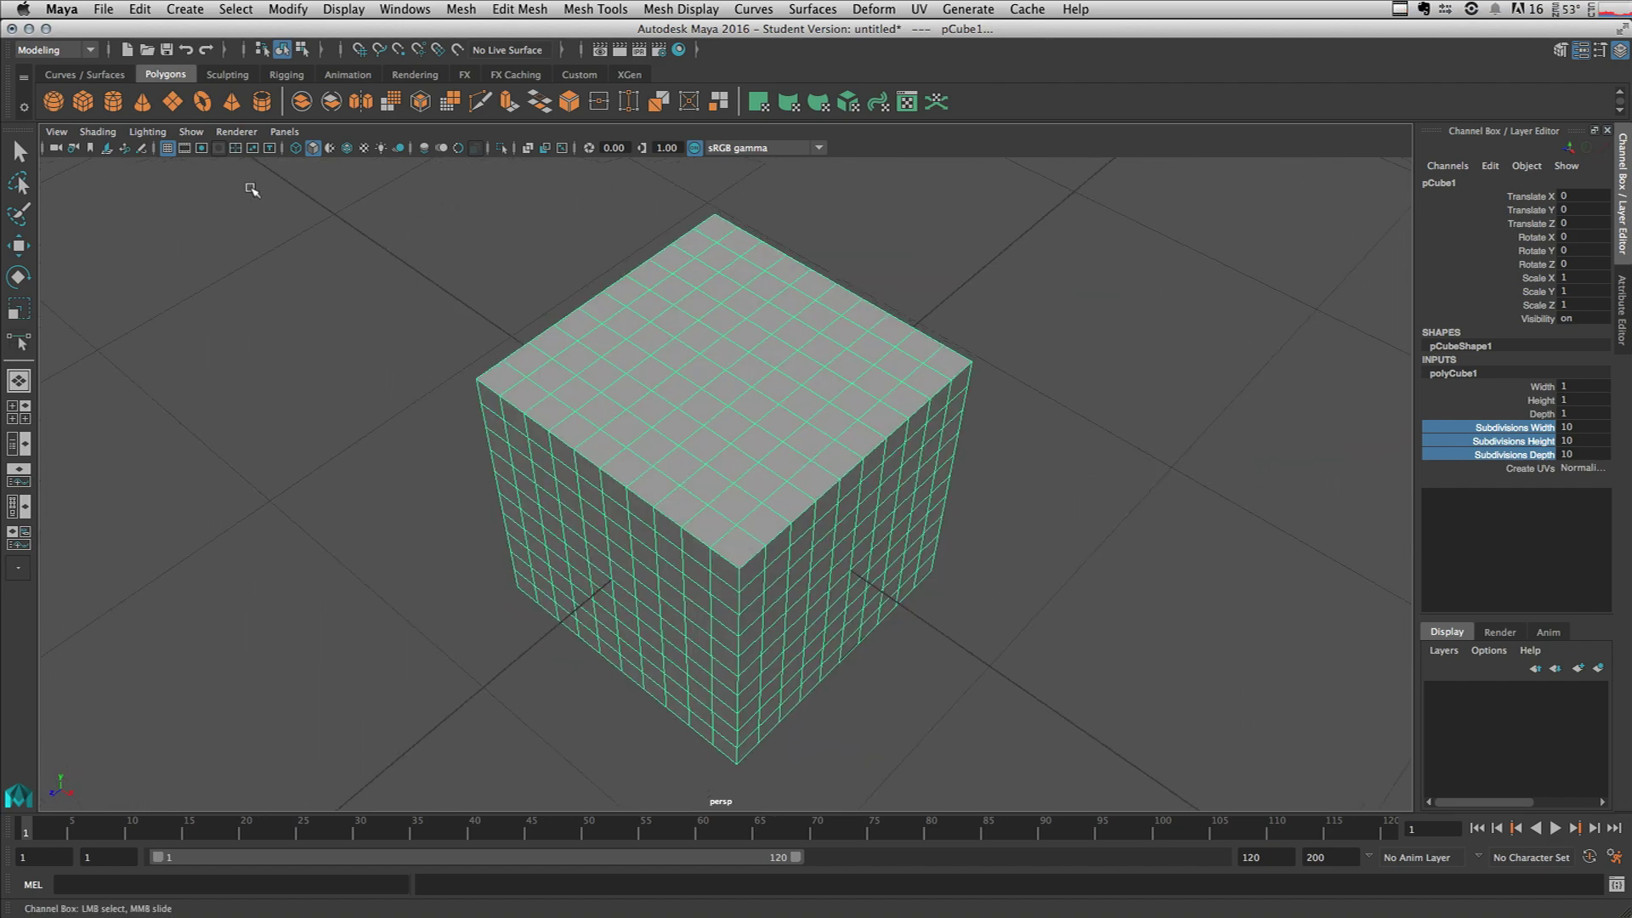
pyautogui.click(168, 149)
pyautogui.keyDown('alt'); pyautogui.moveTo(1097, 598); pyautogui.dragTo(929, 561); pyautogui.keyUp('alt')
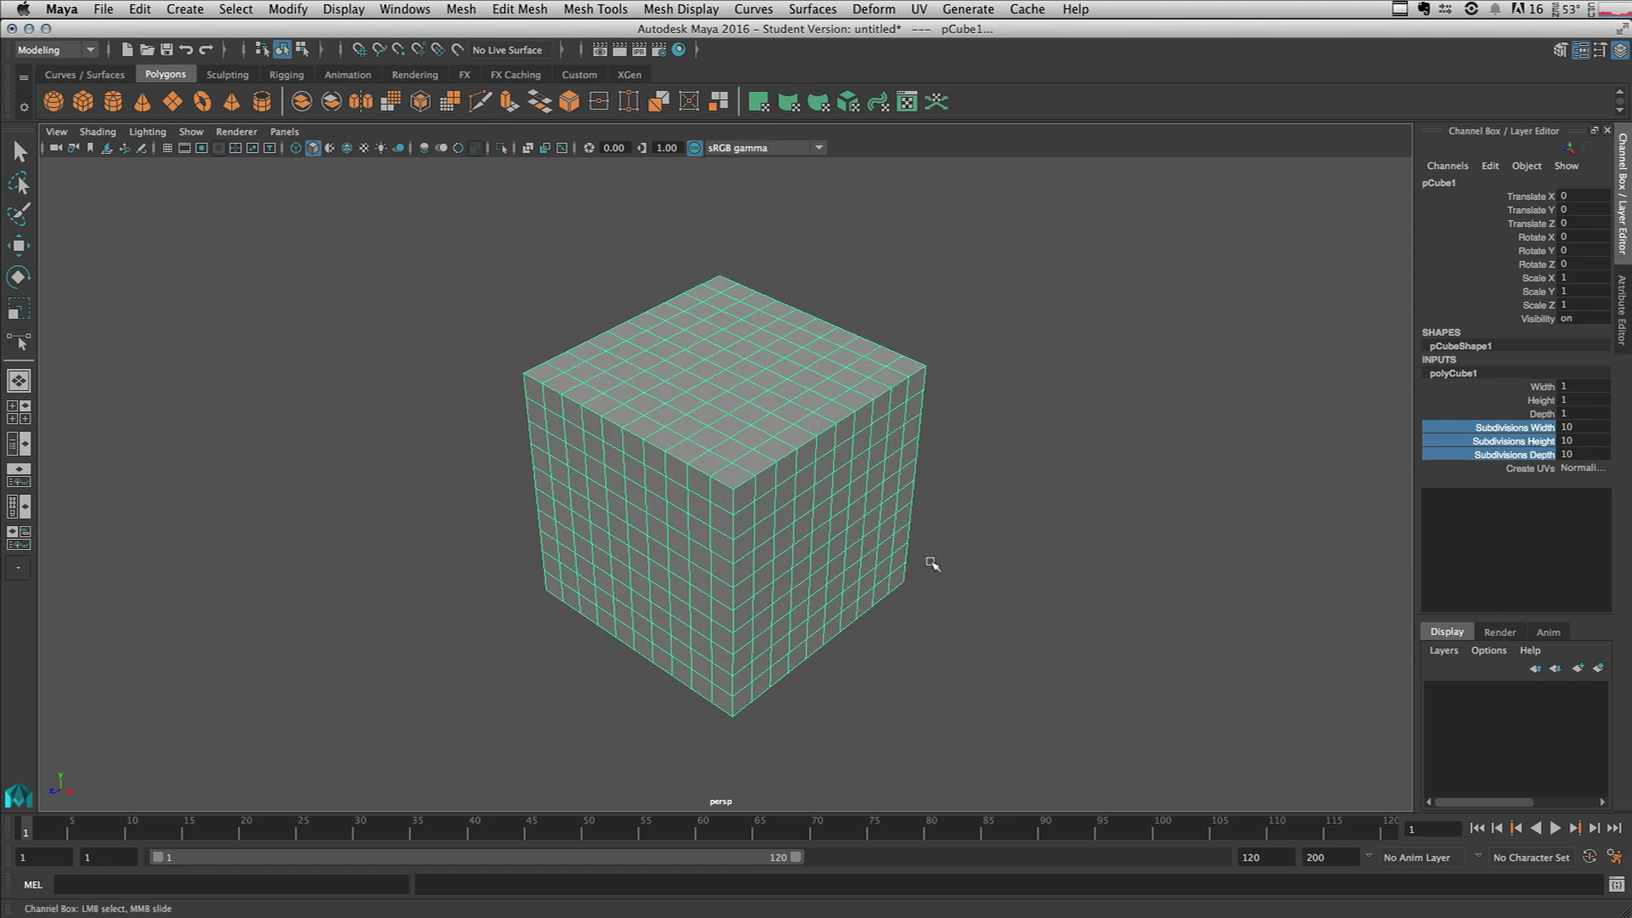
# Switch pCube1 to Face mode, select a face just below the top corner, and dolly closer.
pyautogui.rightClick(750, 396)
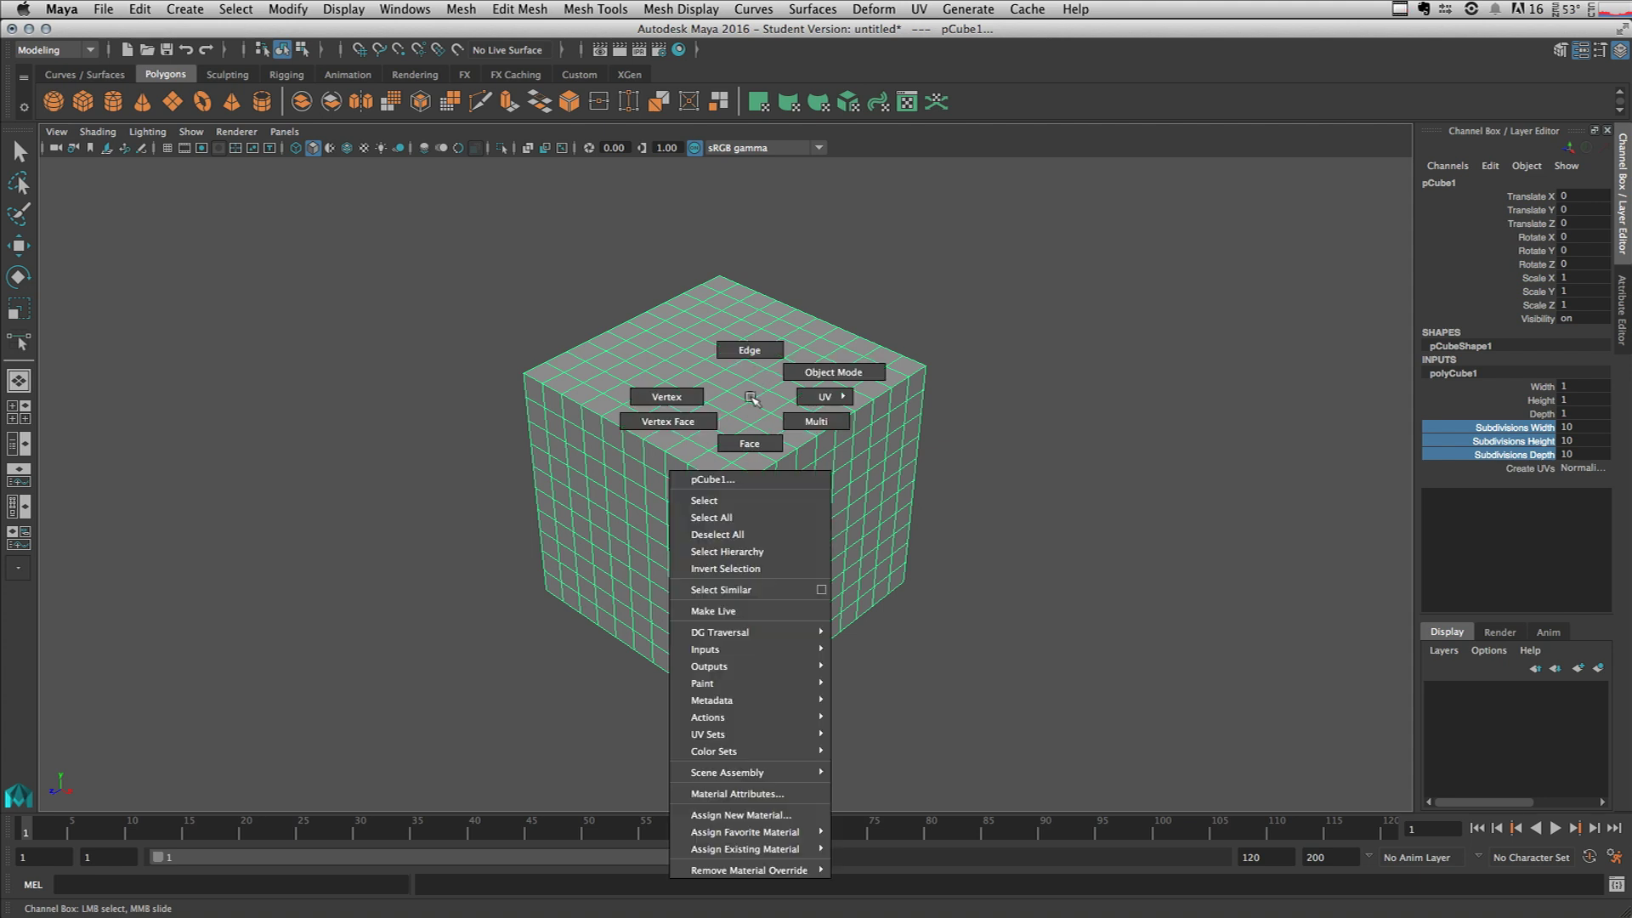
pyautogui.moveTo(750, 396); pyautogui.dragTo(753, 446, button='right')
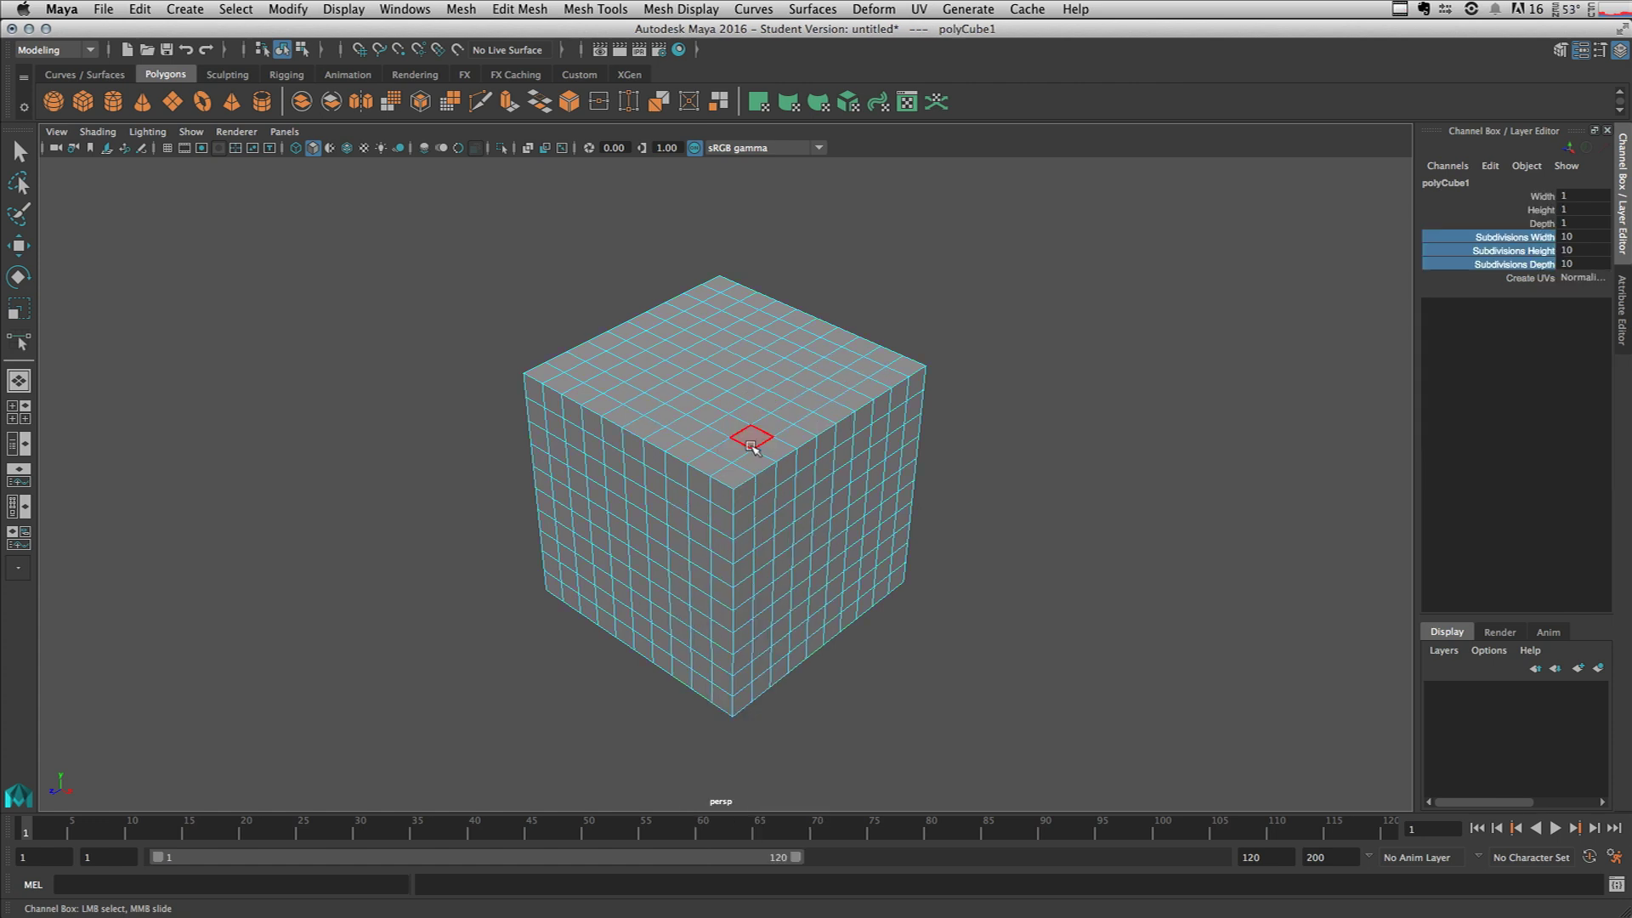
pyautogui.click(733, 502)
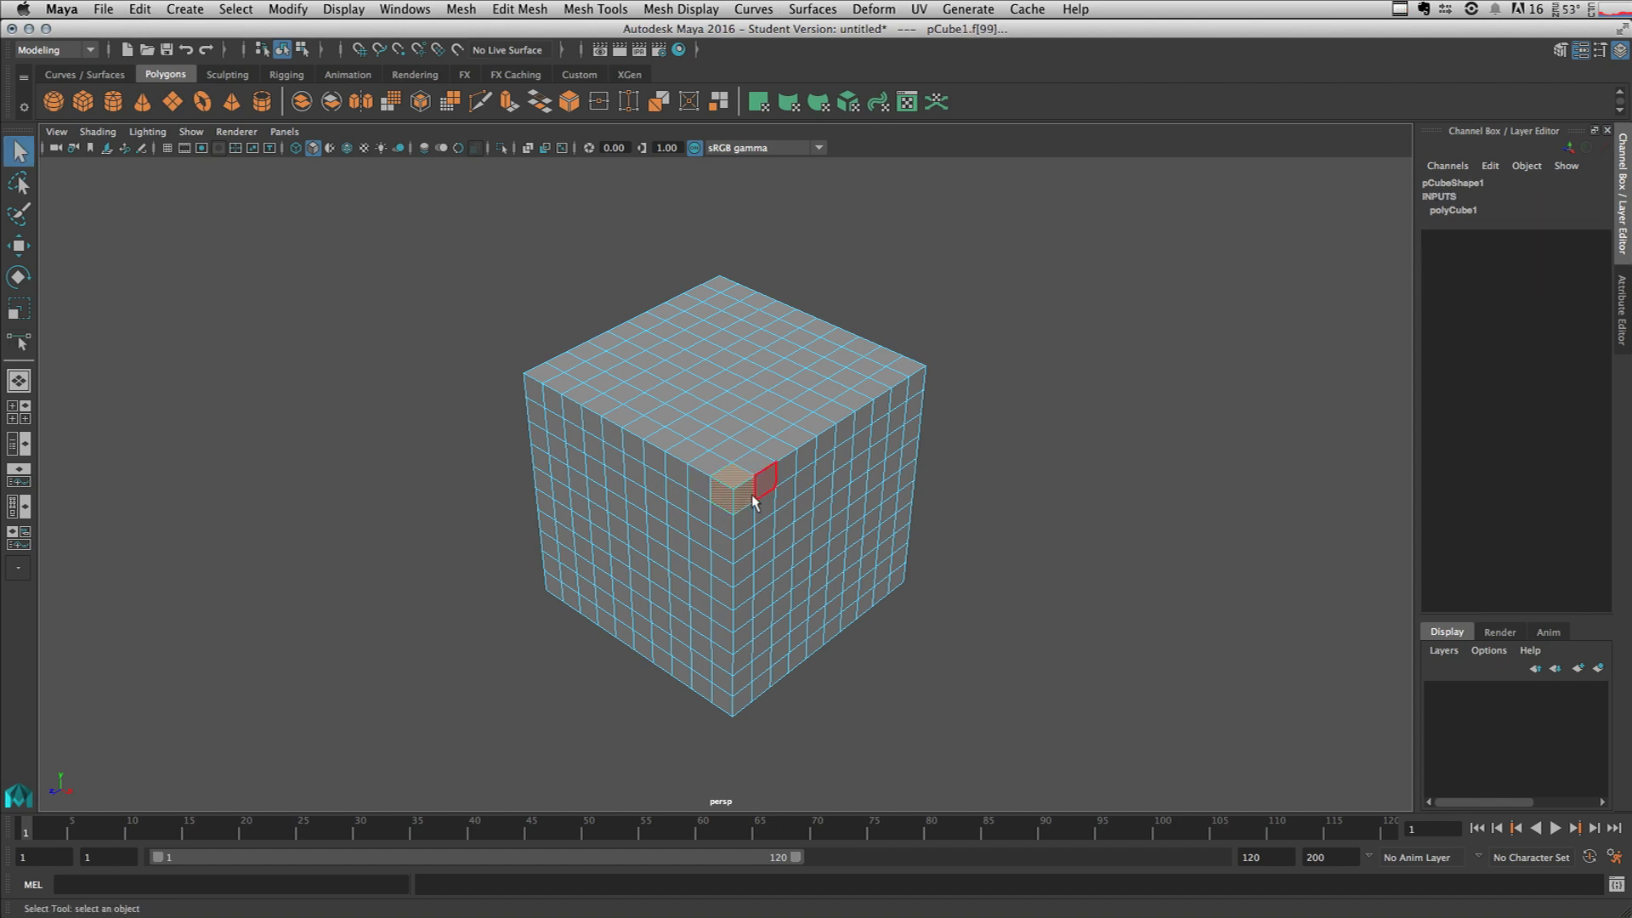
pyautogui.keyDown('alt'); pyautogui.moveTo(740, 484); pyautogui.dragTo(1082, 509, button='right'); pyautogui.keyUp('alt')
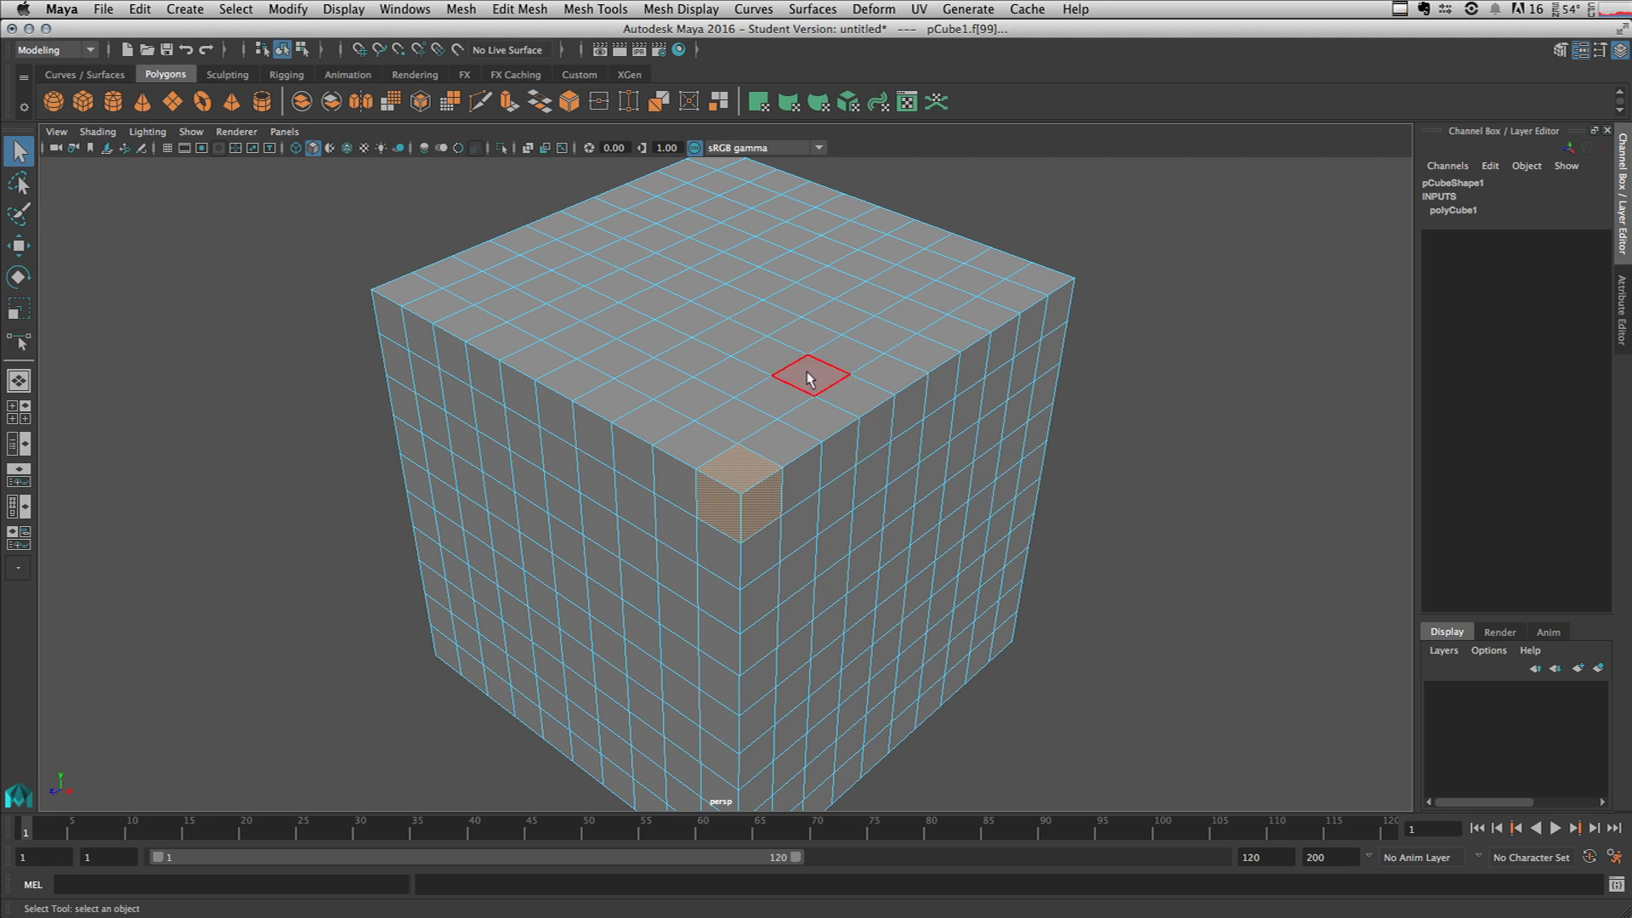
pyautogui.moveTo(755, 426); pyautogui.dragTo(754, 477, button='right')
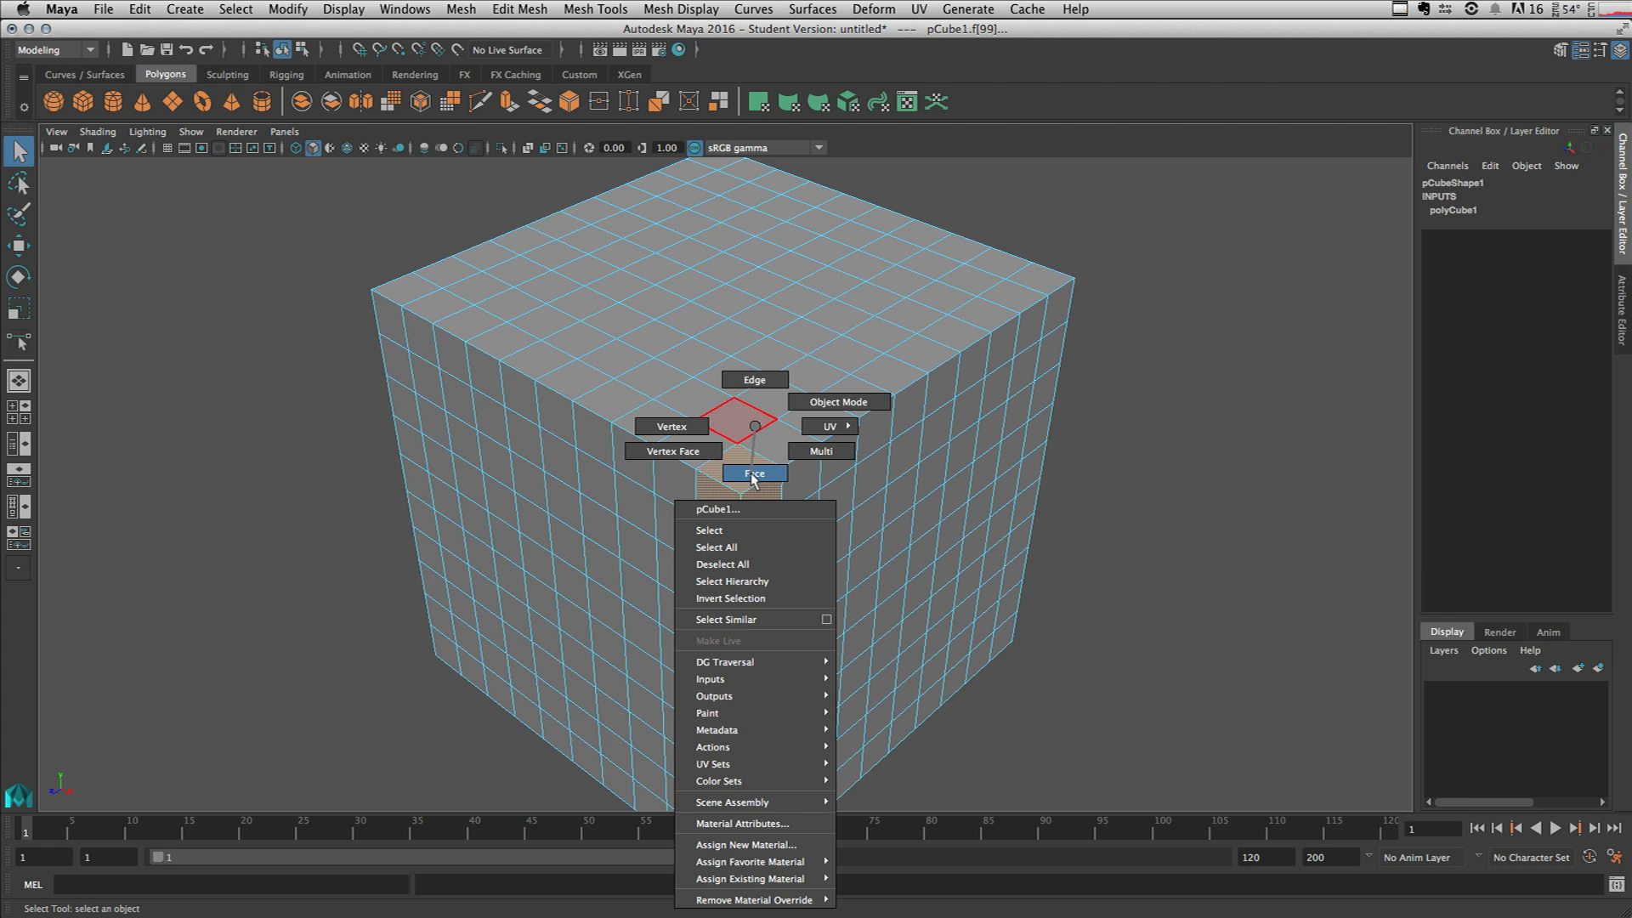
pyautogui.moveTo(753, 478); pyautogui.dragTo(831, 401, button='right')
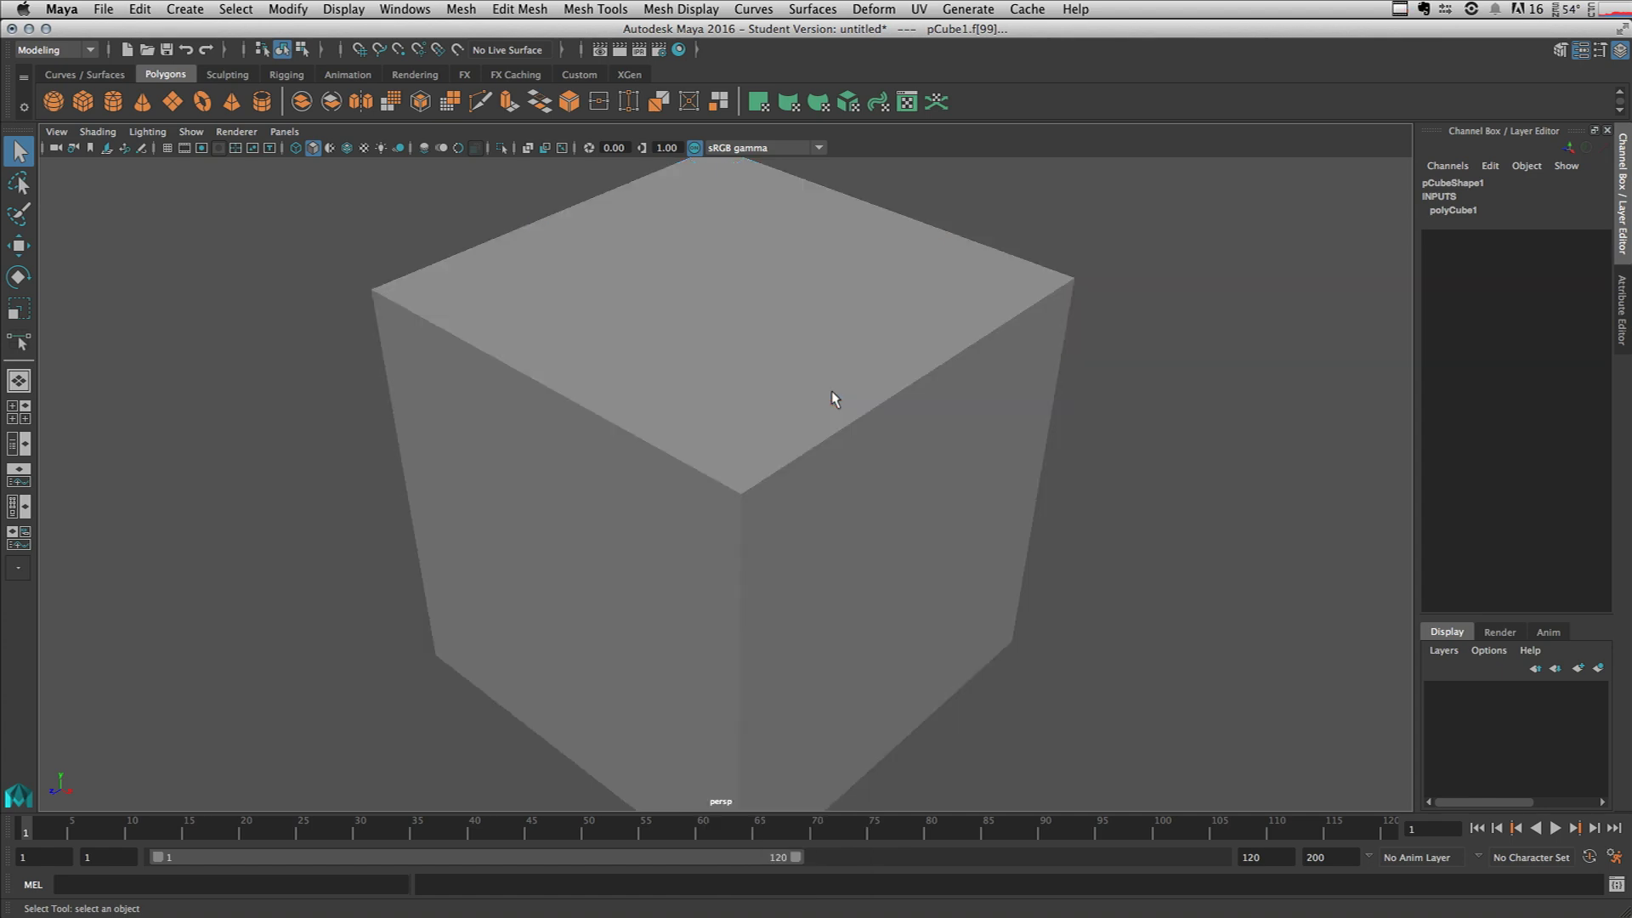
# Select pCube1 as a whole object so it shows in the Channel Box.
pyautogui.click(768, 446)
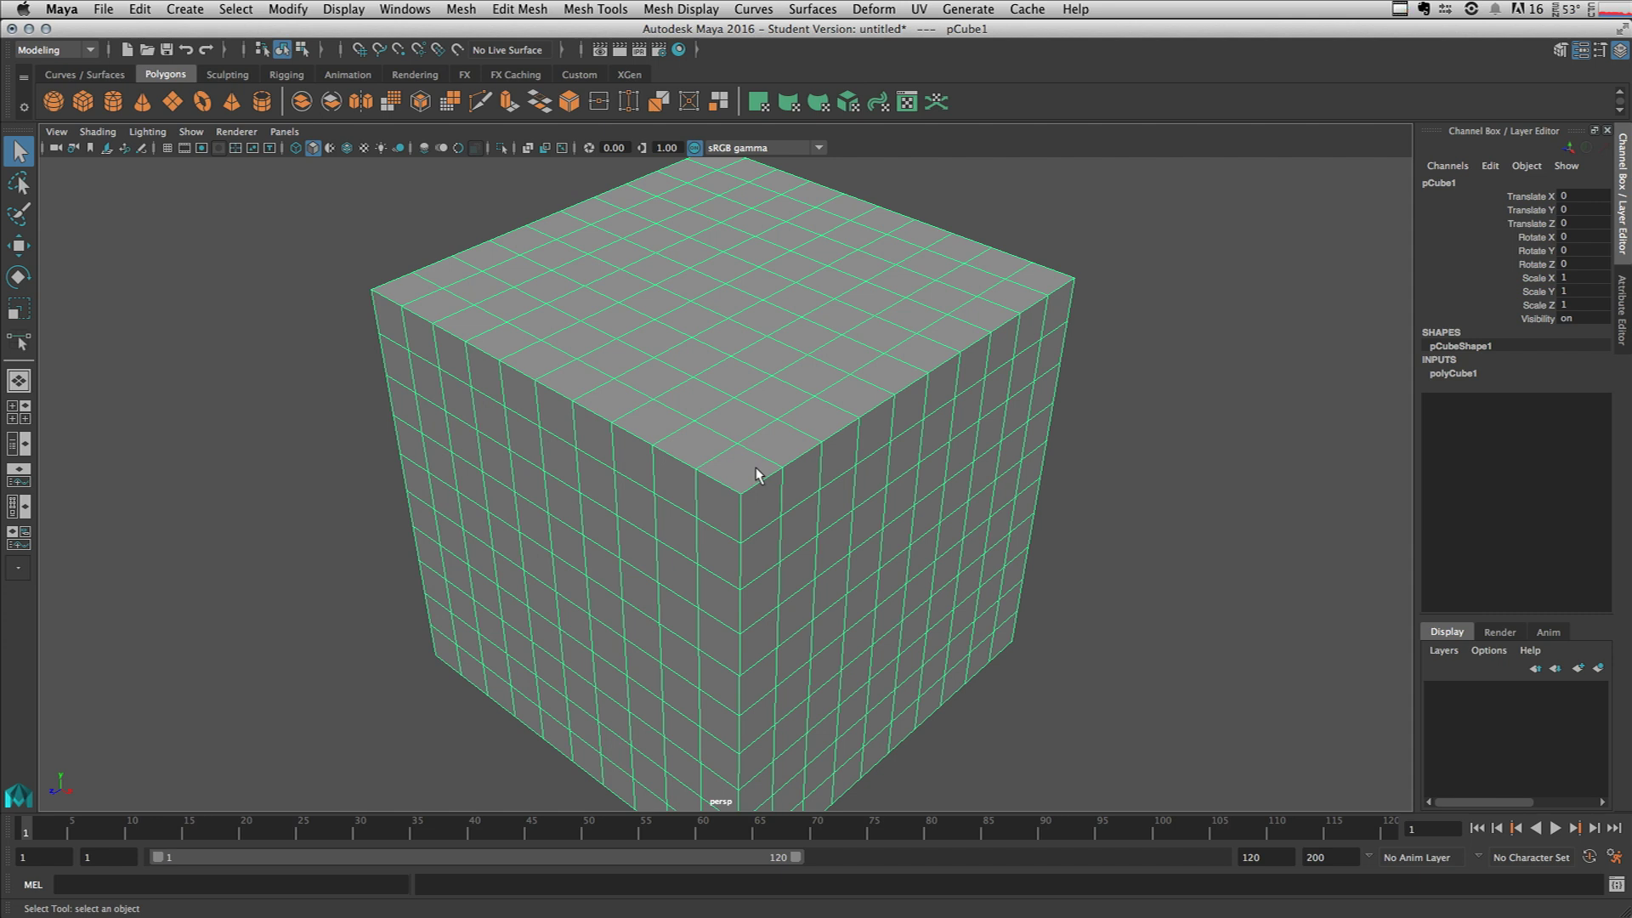
# Marquee-select edges at the front top corner in edge mode, then enable multi-component mode with F7.
pyautogui.press('F9')
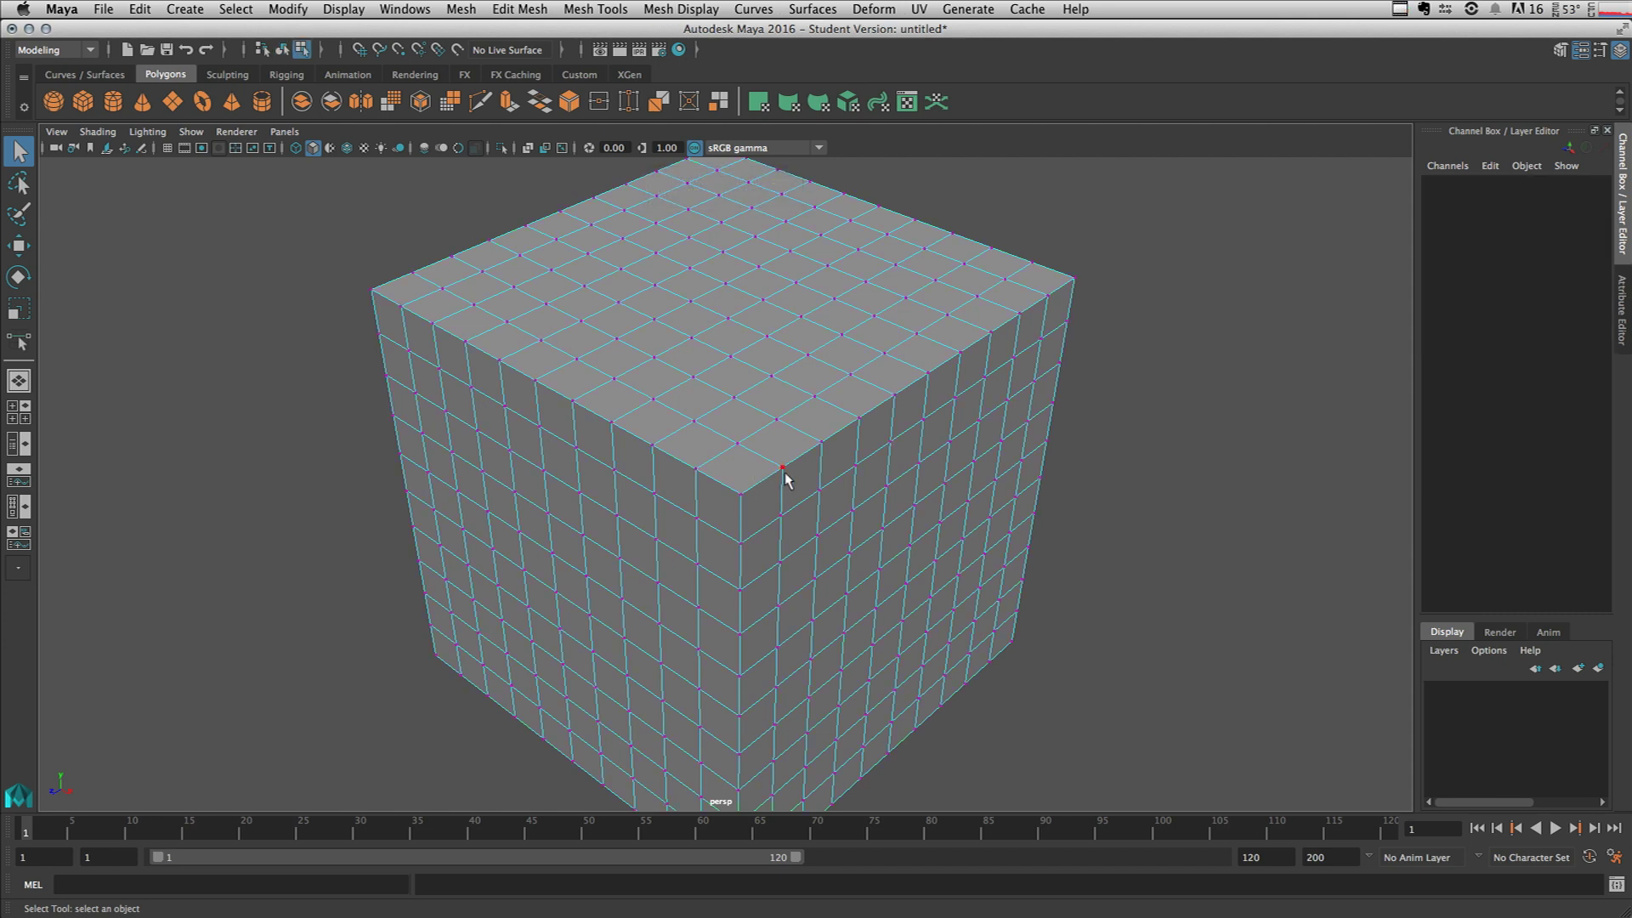
pyautogui.press('F10')
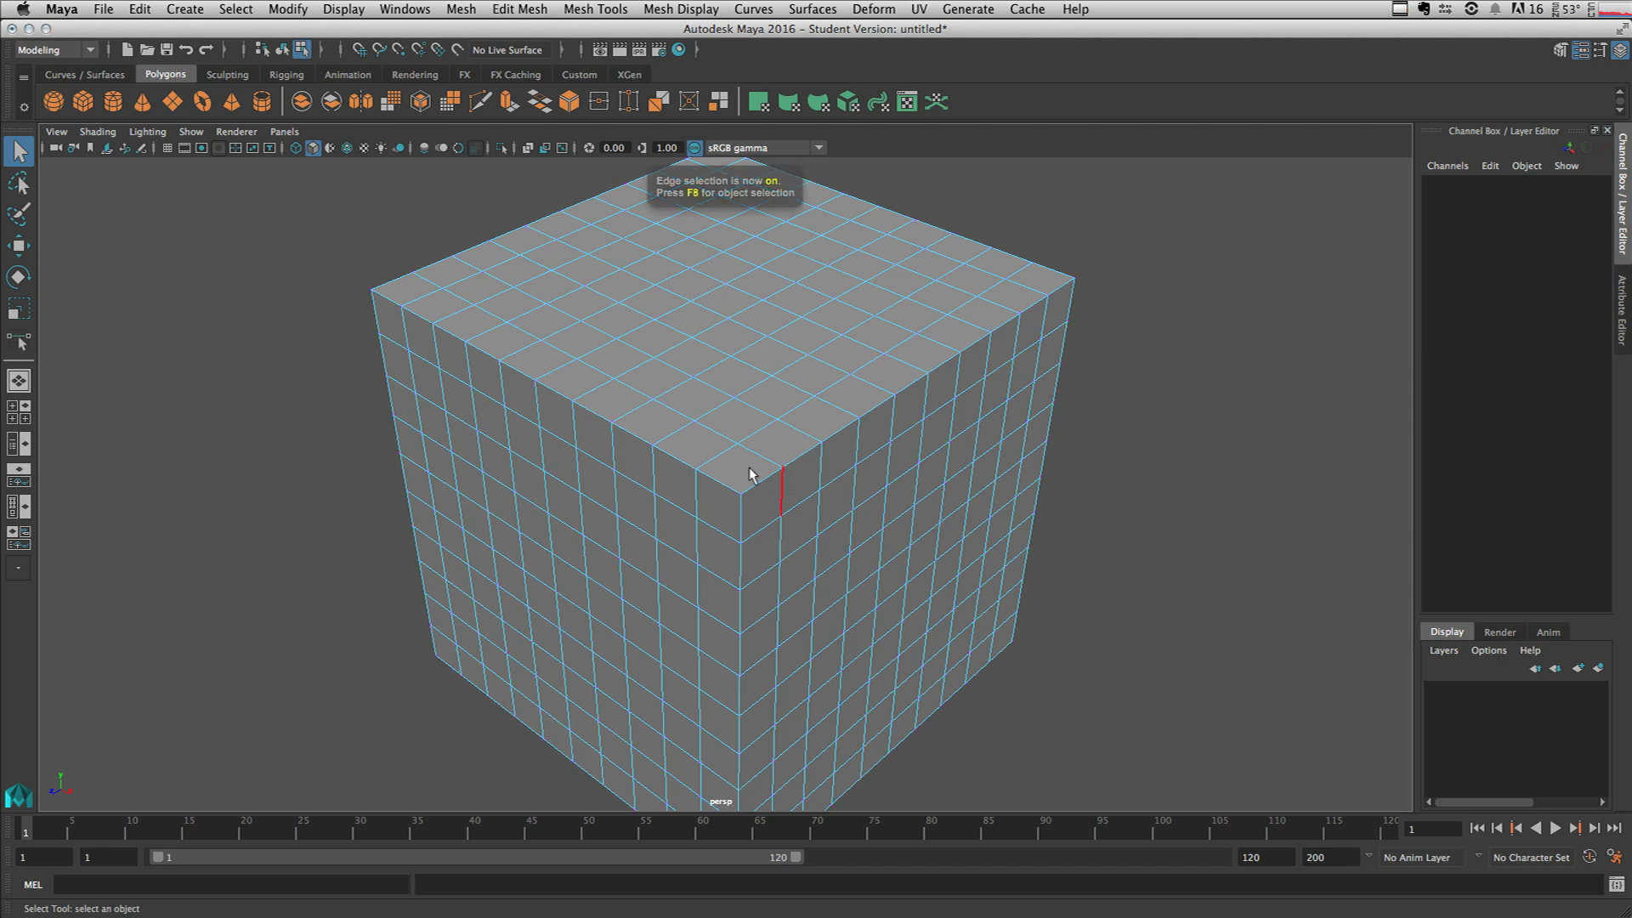
pyautogui.moveTo(805, 416); pyautogui.dragTo(692, 539)
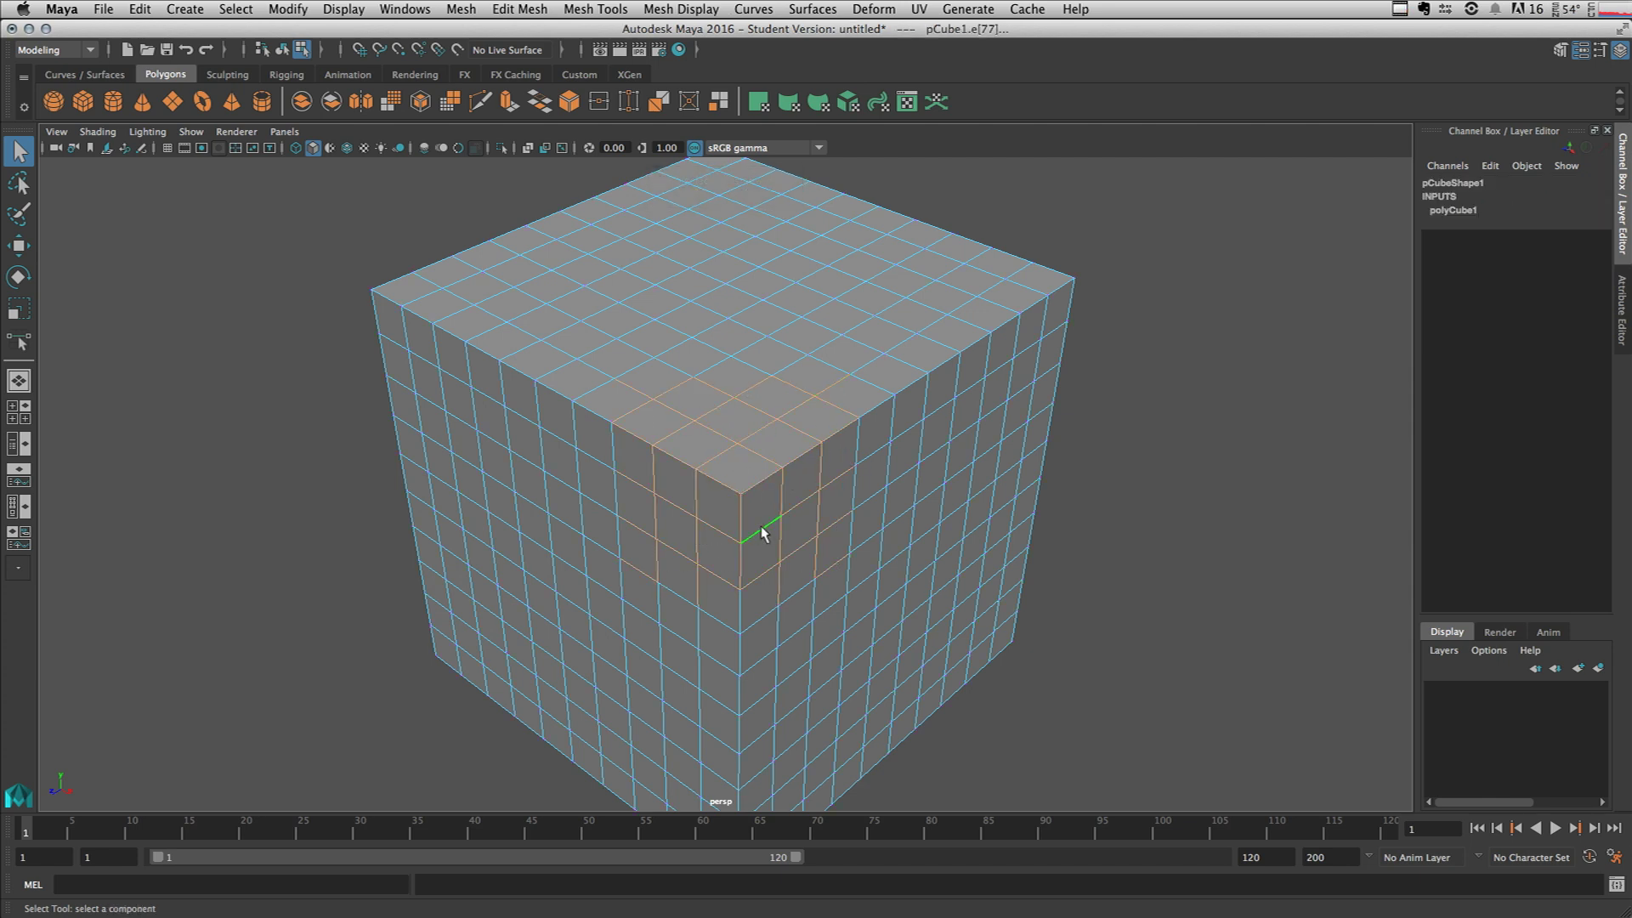
pyautogui.press('F9')
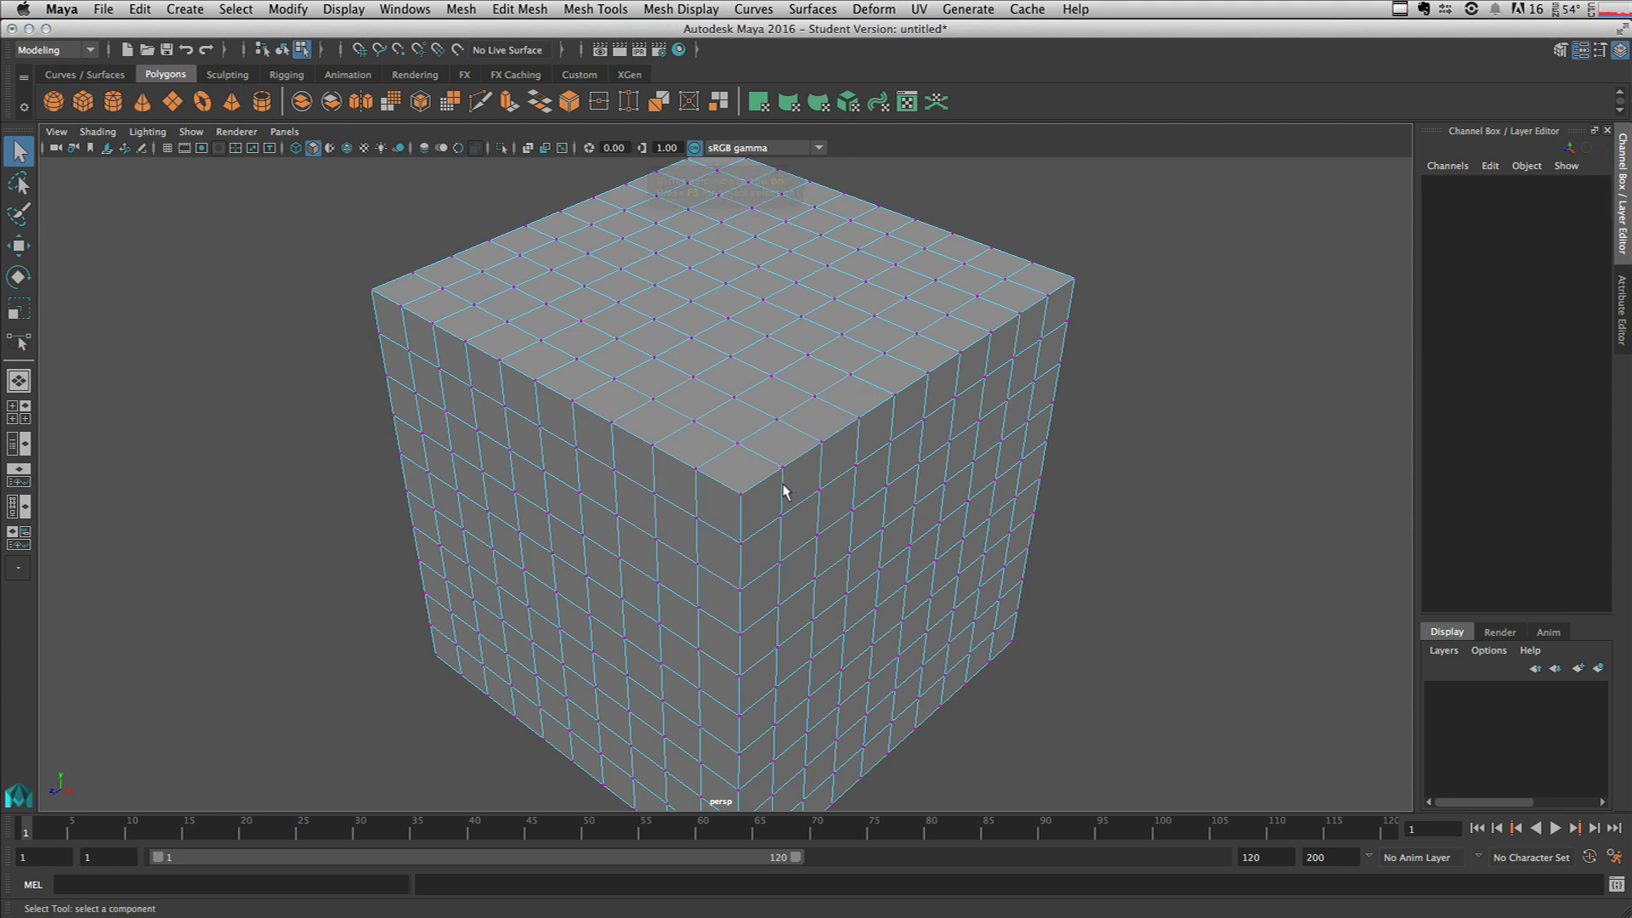
pyautogui.press('F10')
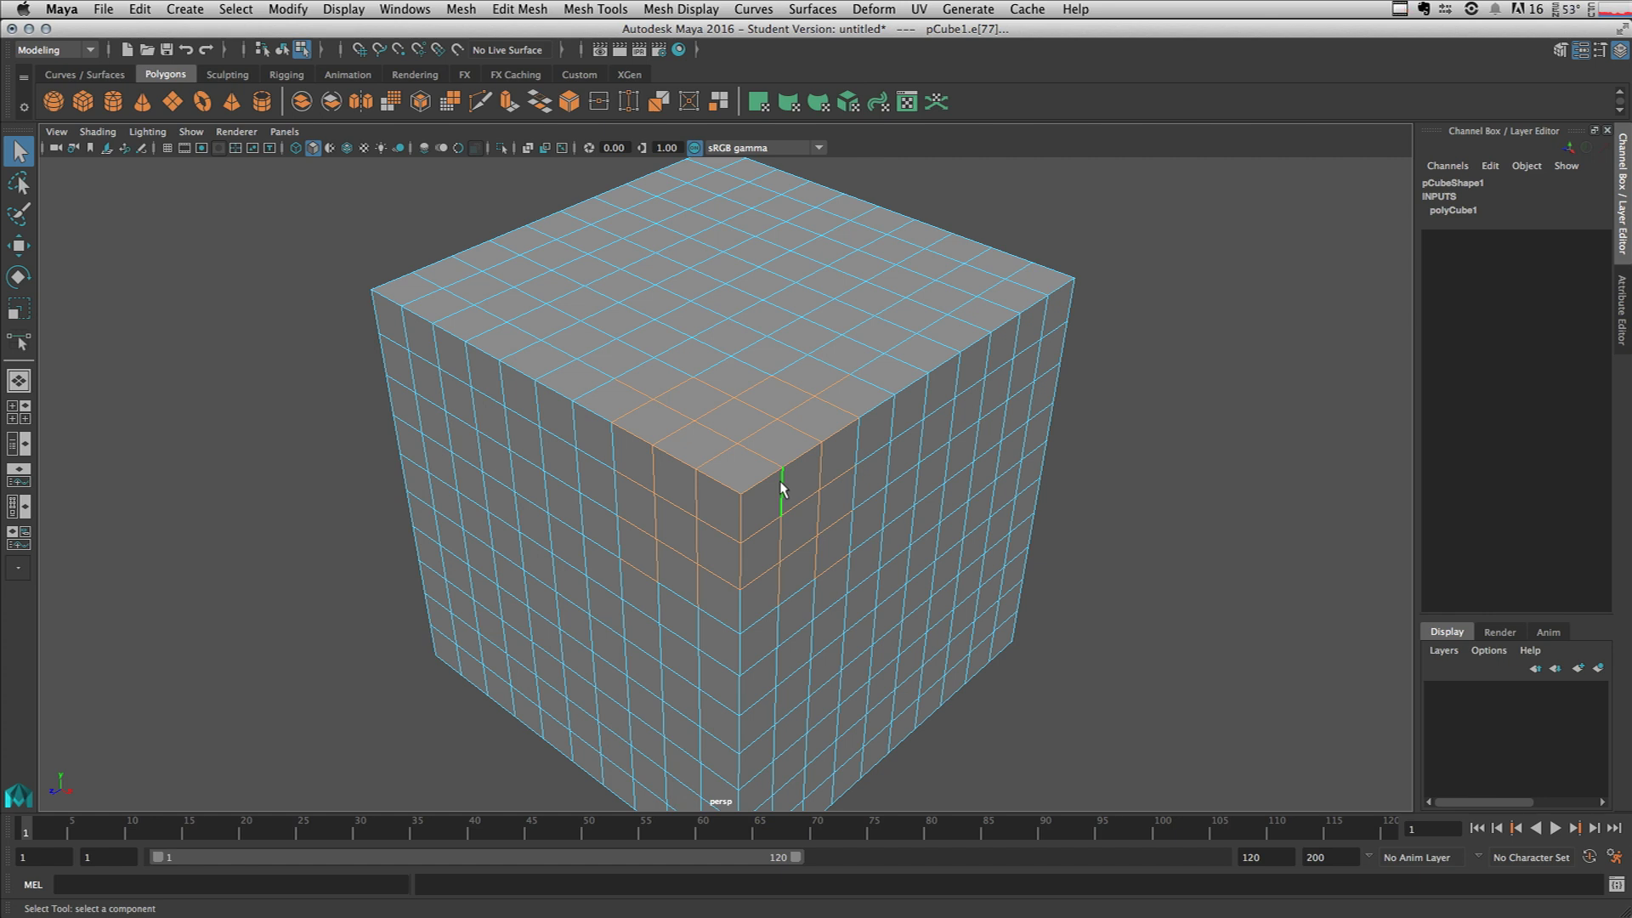
pyautogui.press('F7')
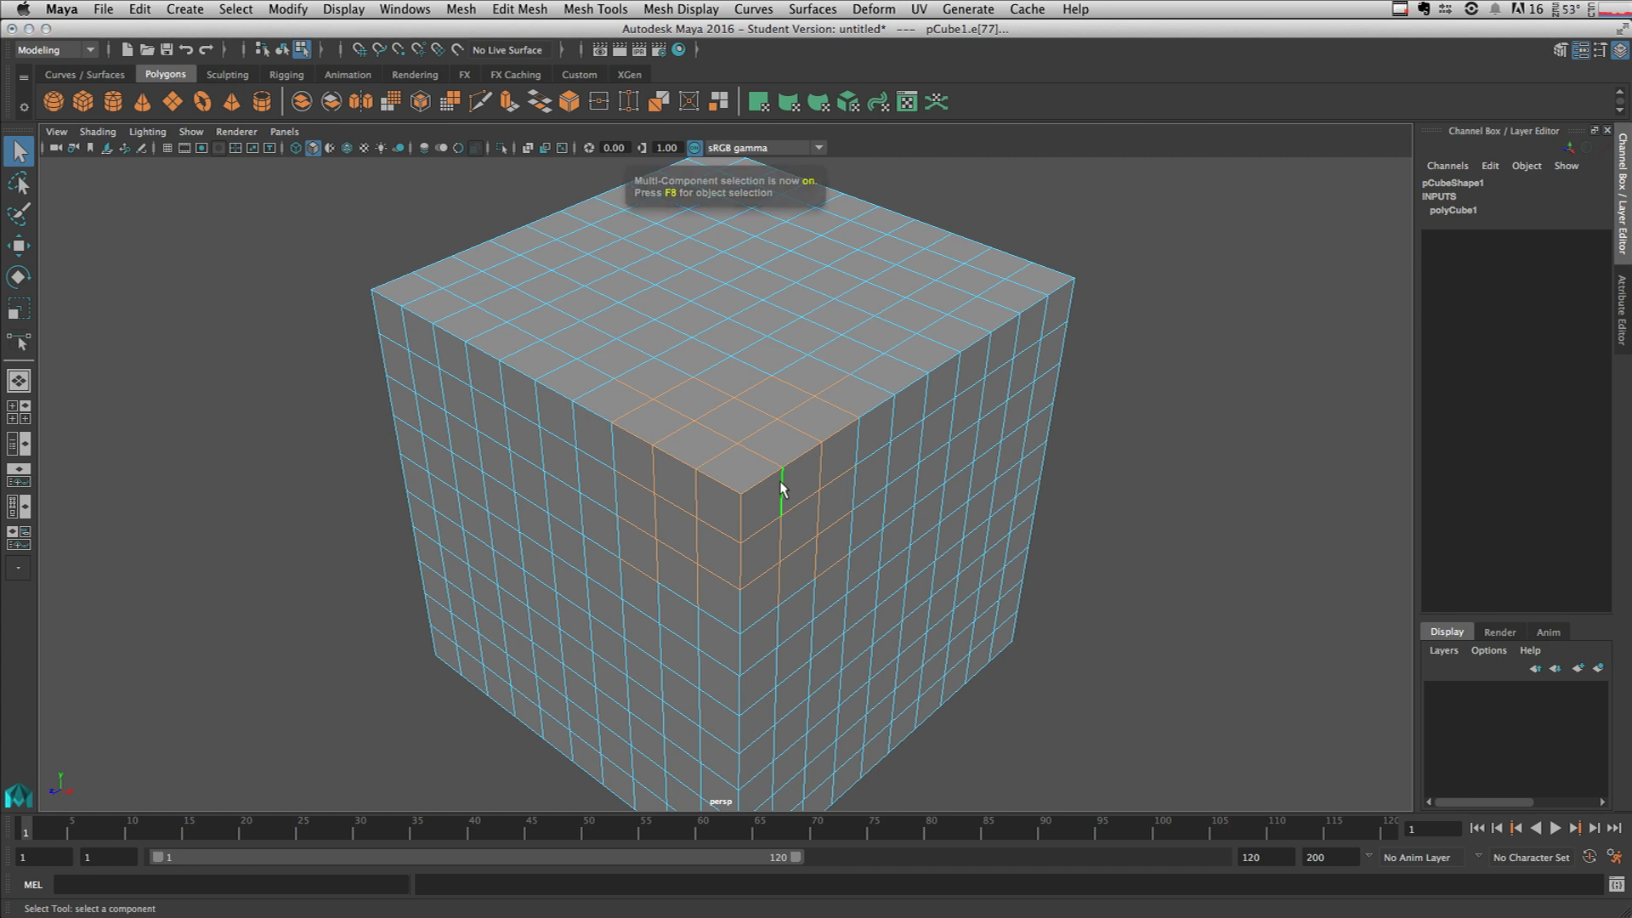
# Select one top face, dismiss the marking menu, and return to object mode with F8.
pyautogui.click(736, 380)
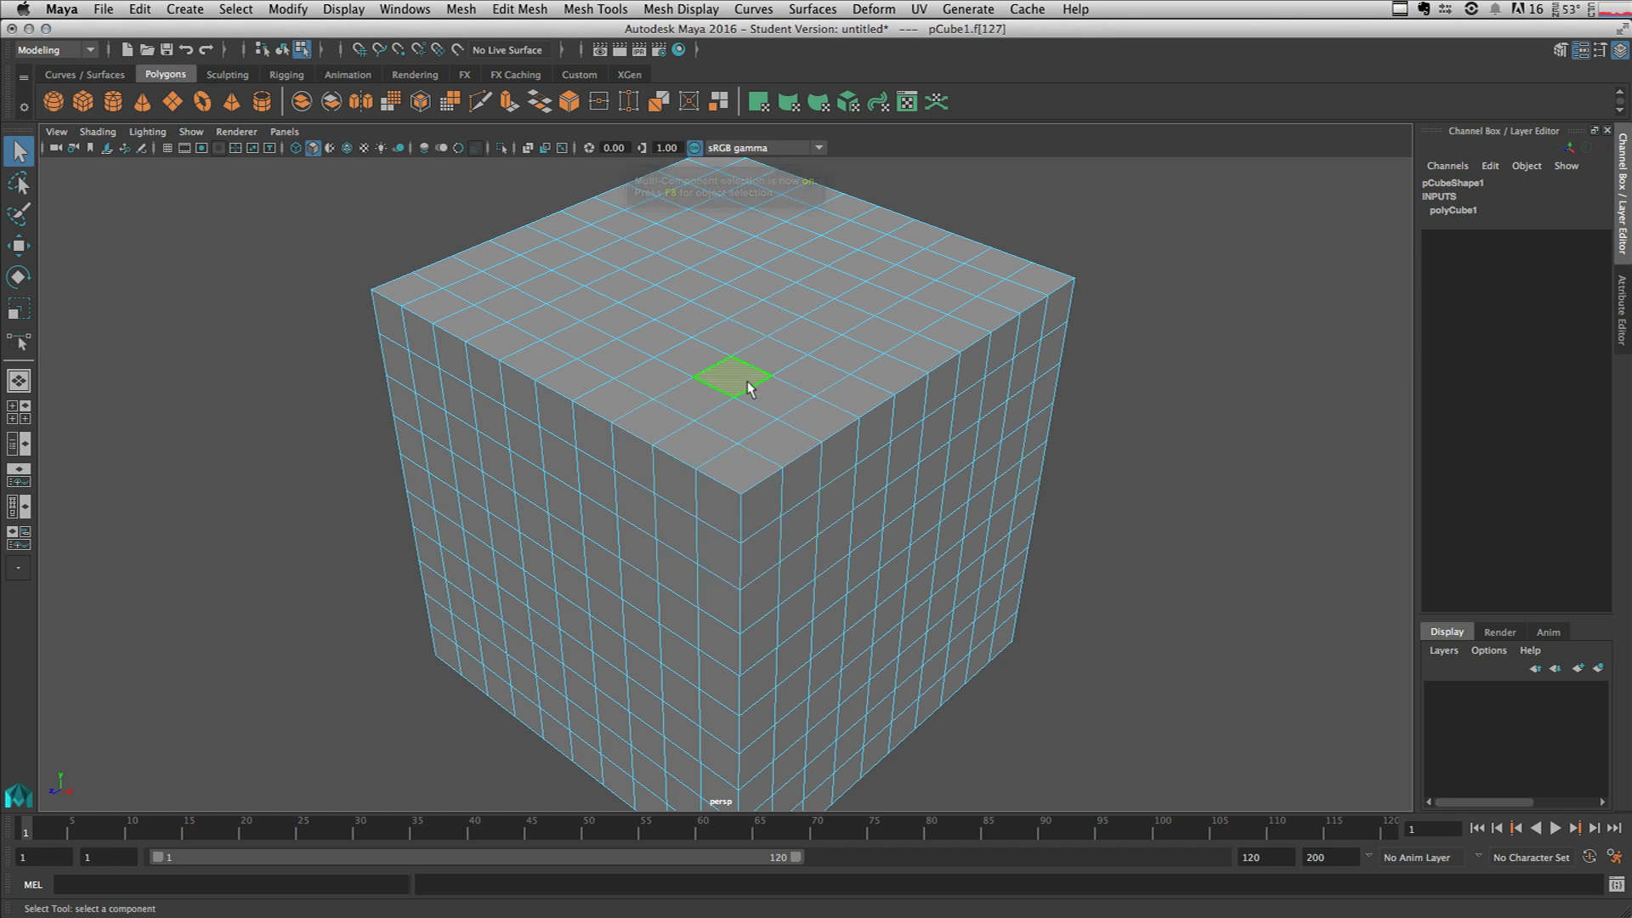
pyautogui.rightClick(727, 339)
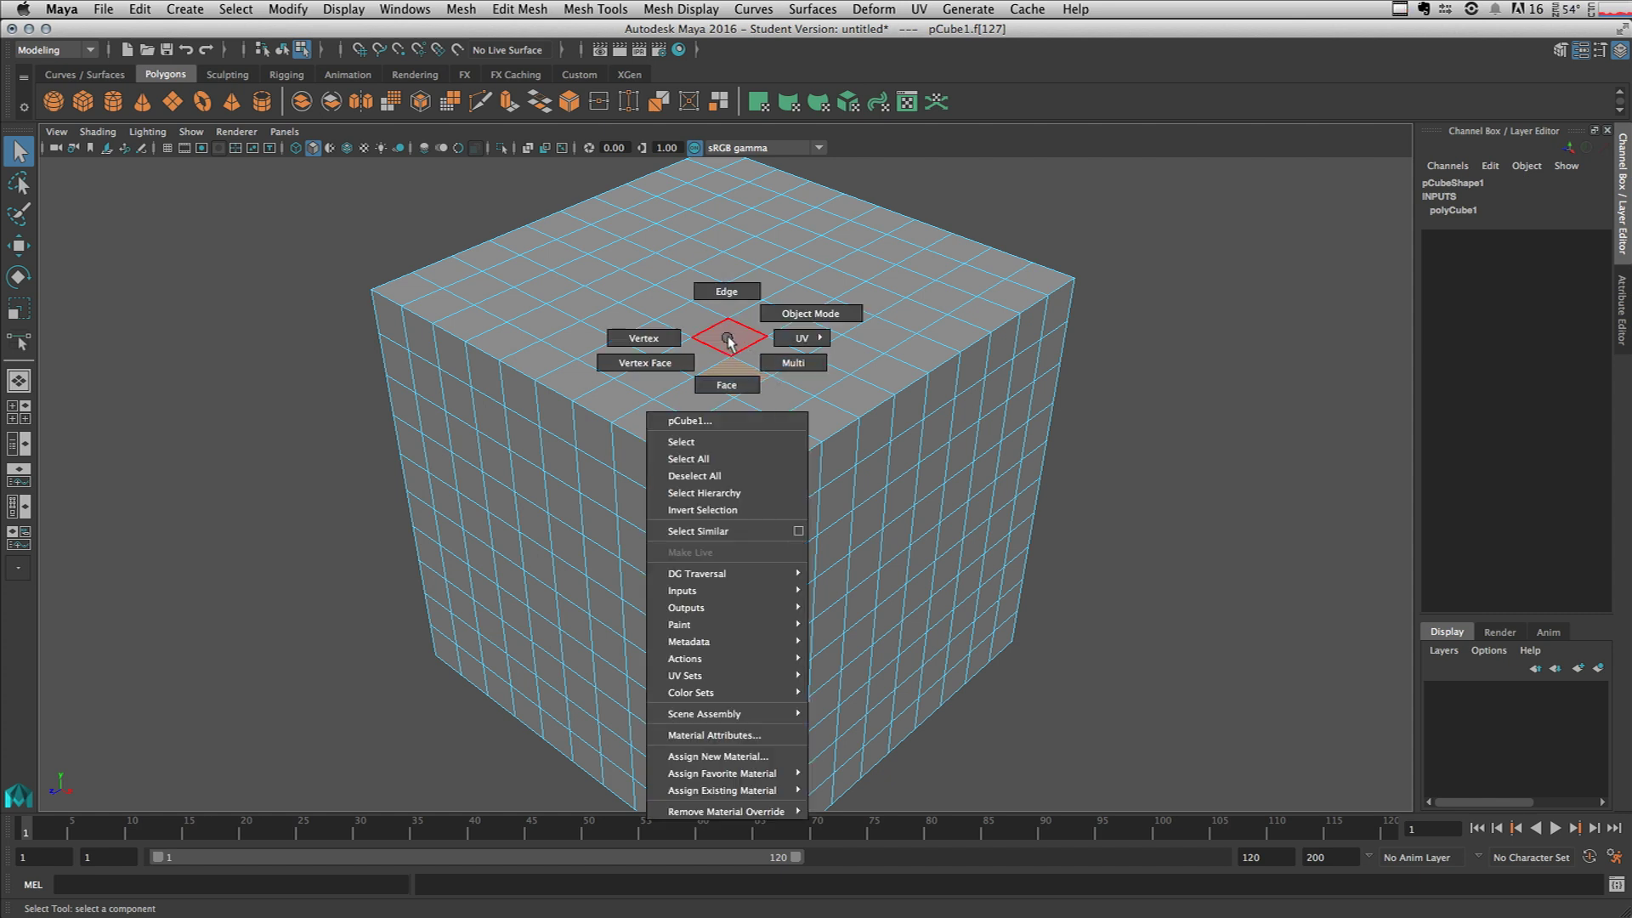
pyautogui.moveTo(799, 338)
pyautogui.moveTo(729, 340)
pyautogui.click(729, 340)
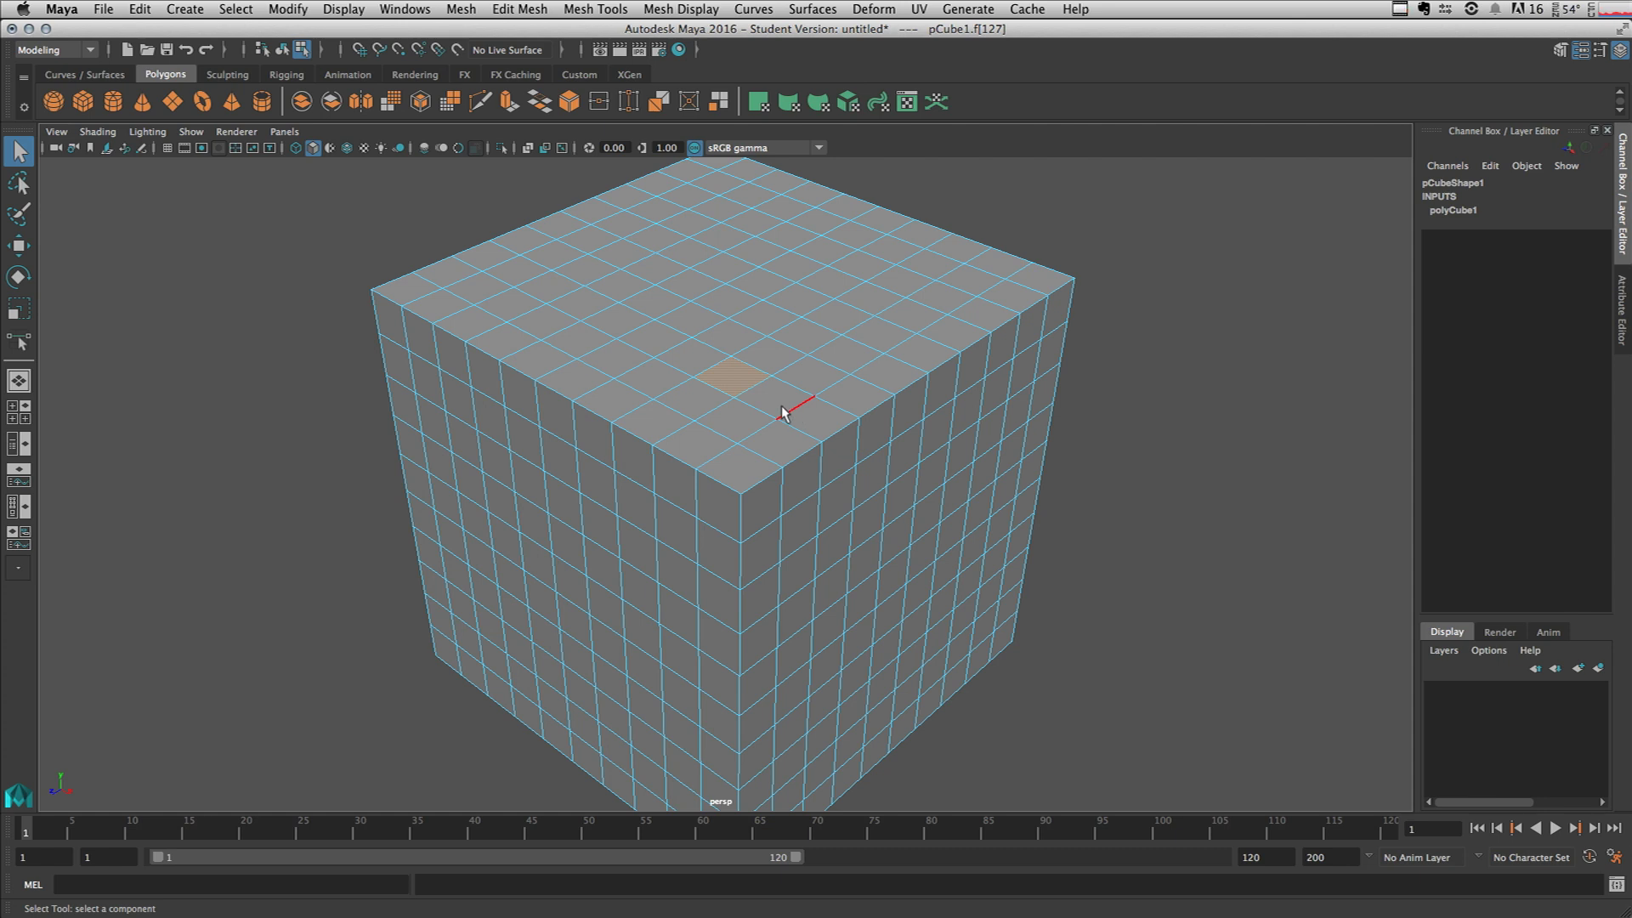
pyautogui.press('F8')
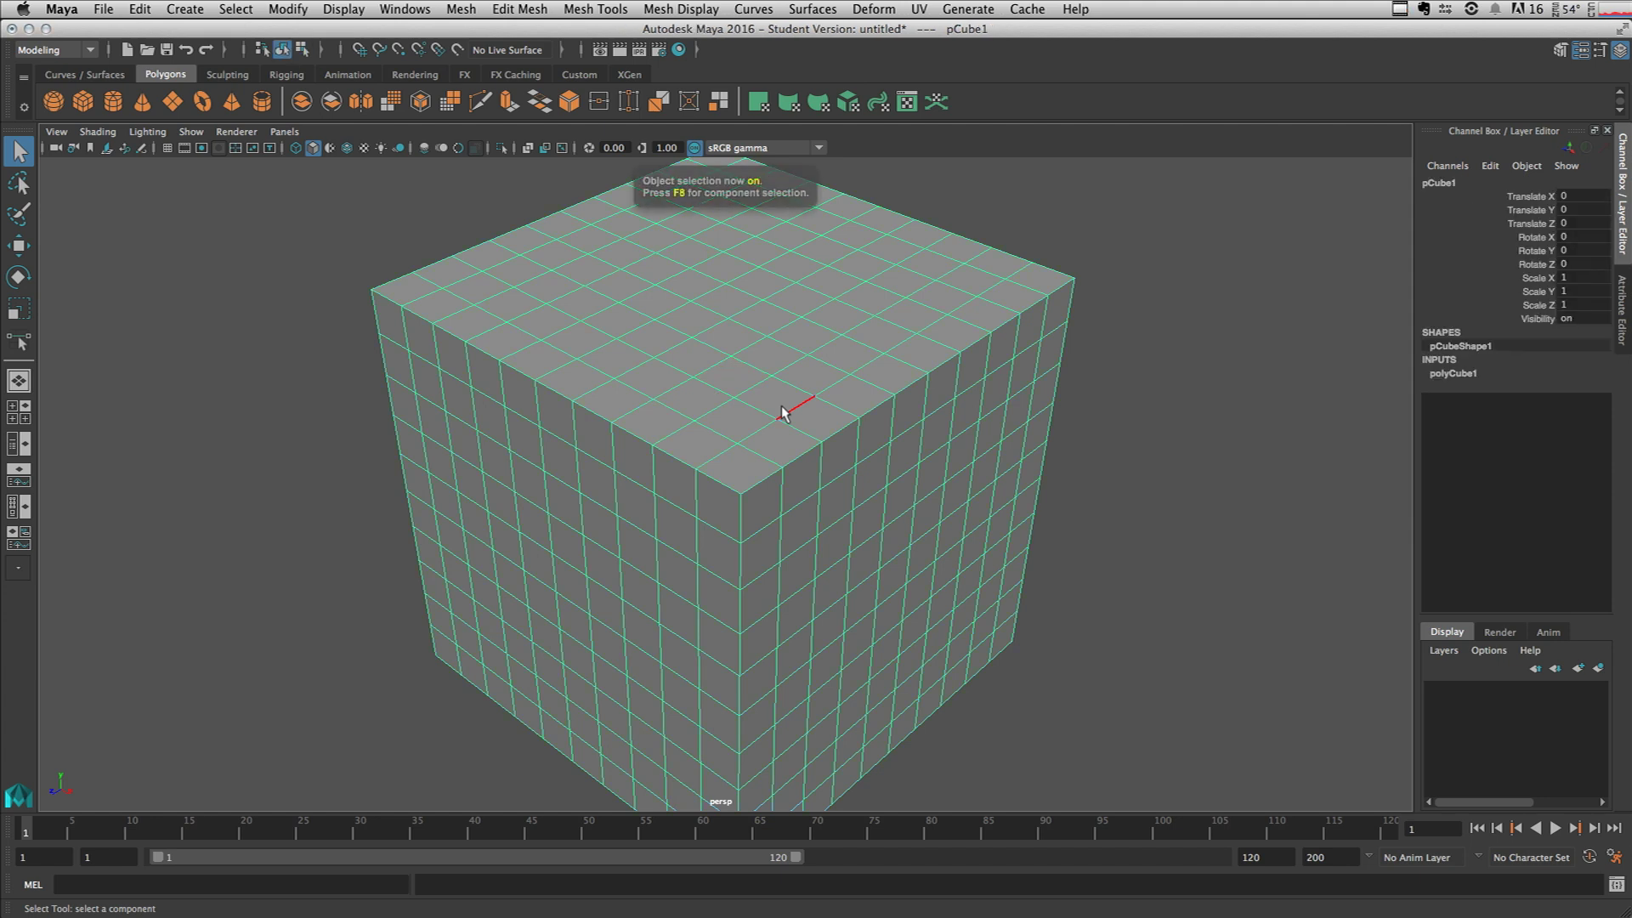
# Marquee-select vertices at the cube's front top corner and convert them with To Edges.
pyautogui.rightClick(763, 378)
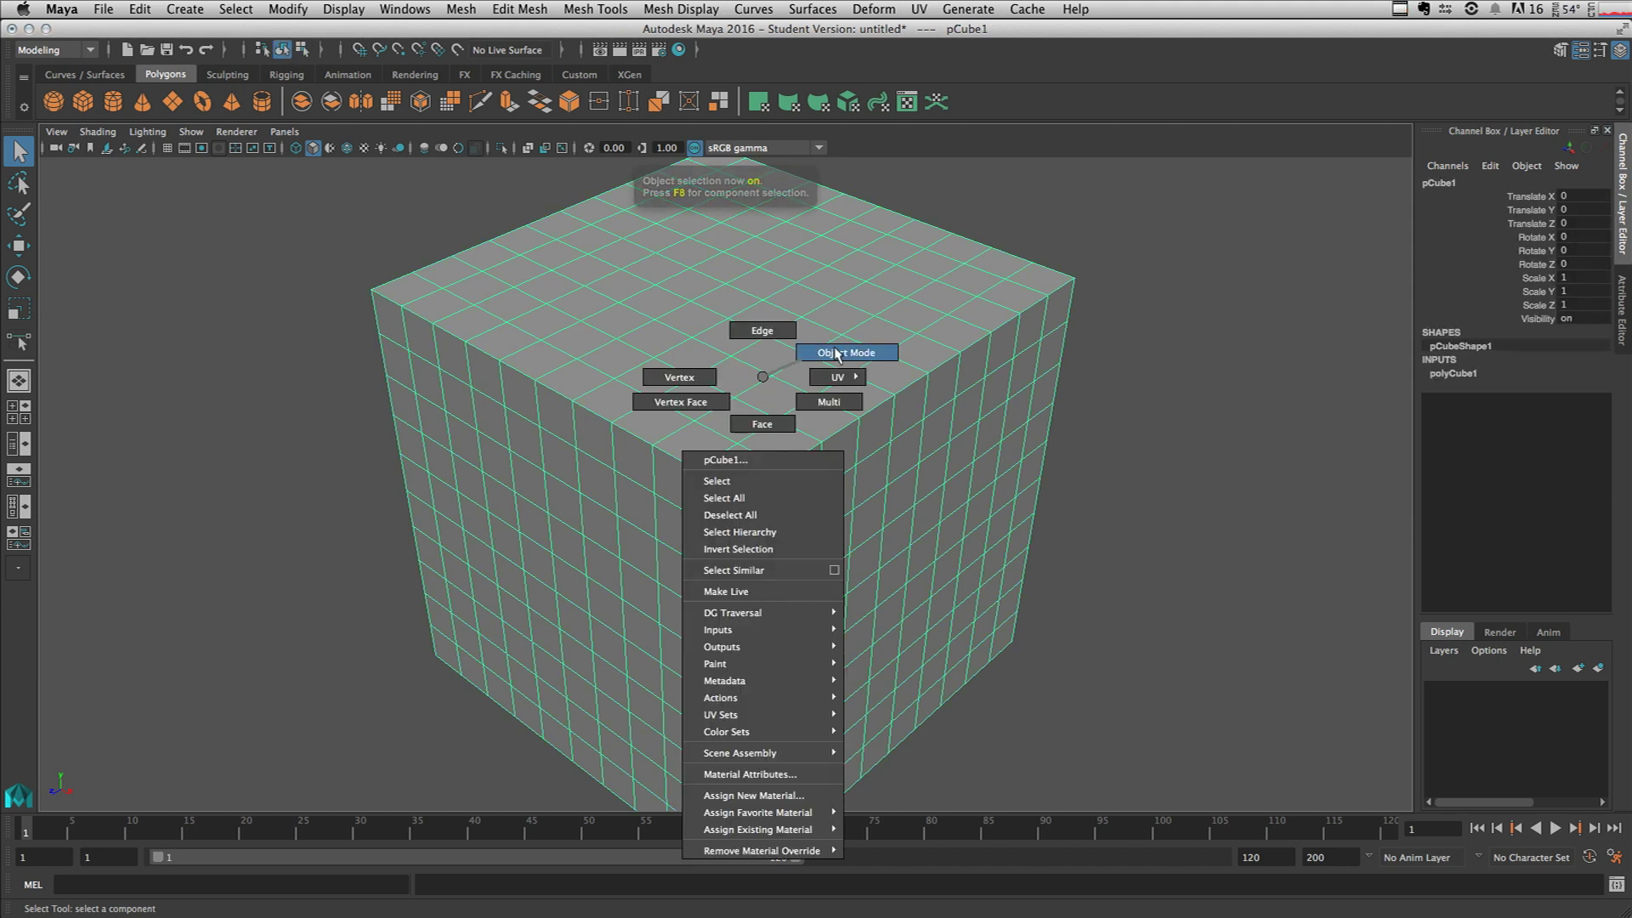
pyautogui.click(759, 377)
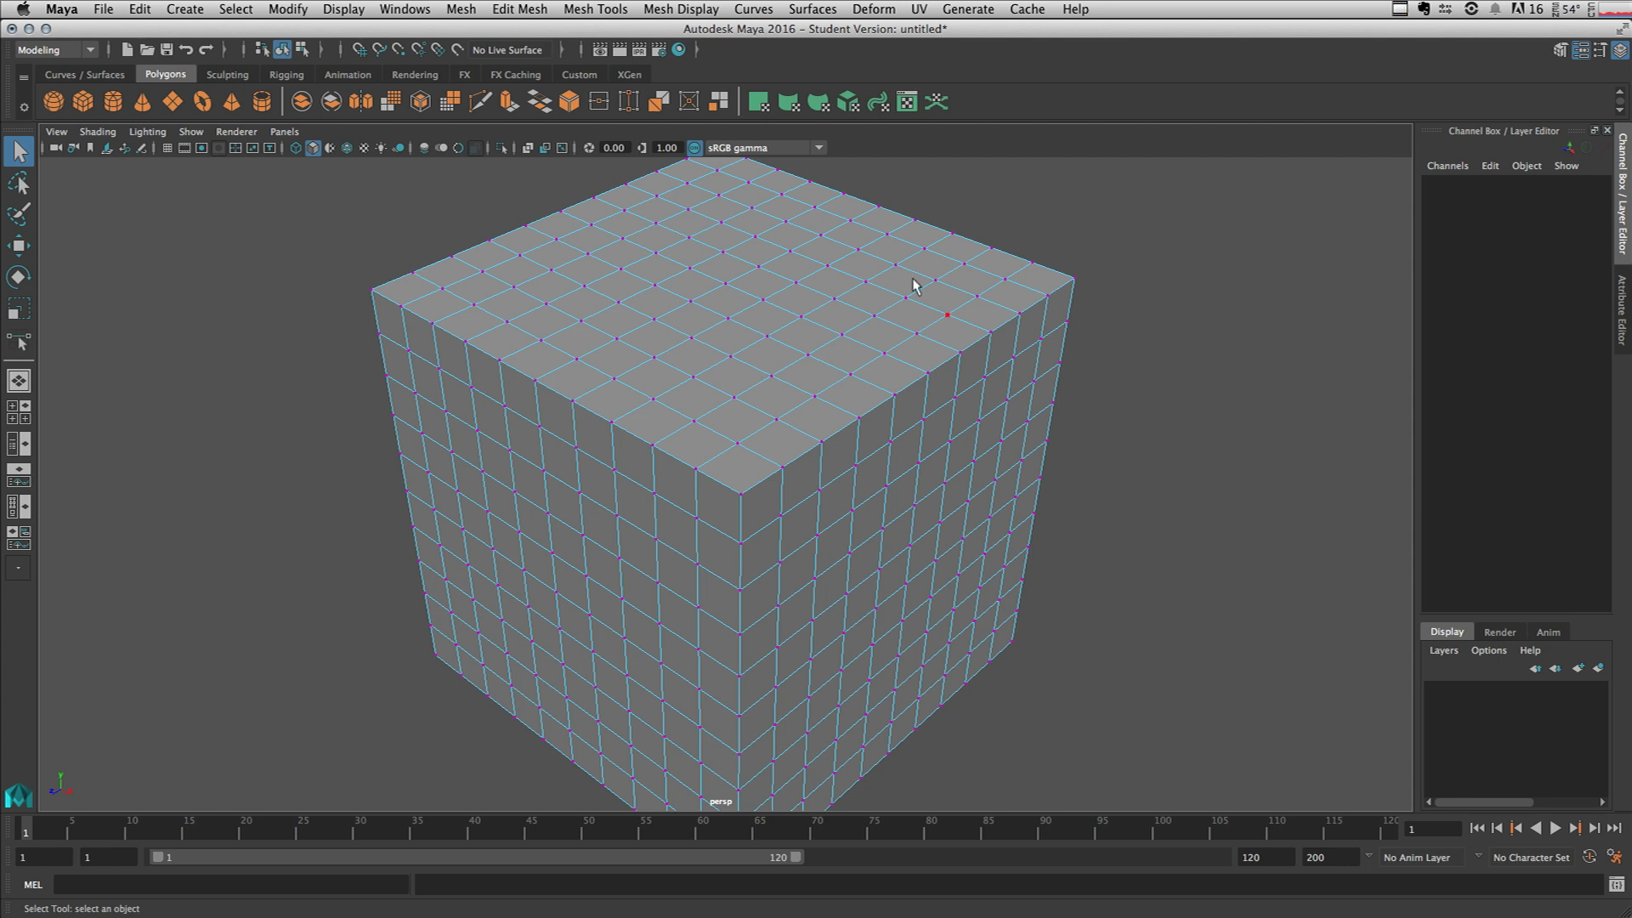
pyautogui.moveTo(804, 435); pyautogui.dragTo(692, 546)
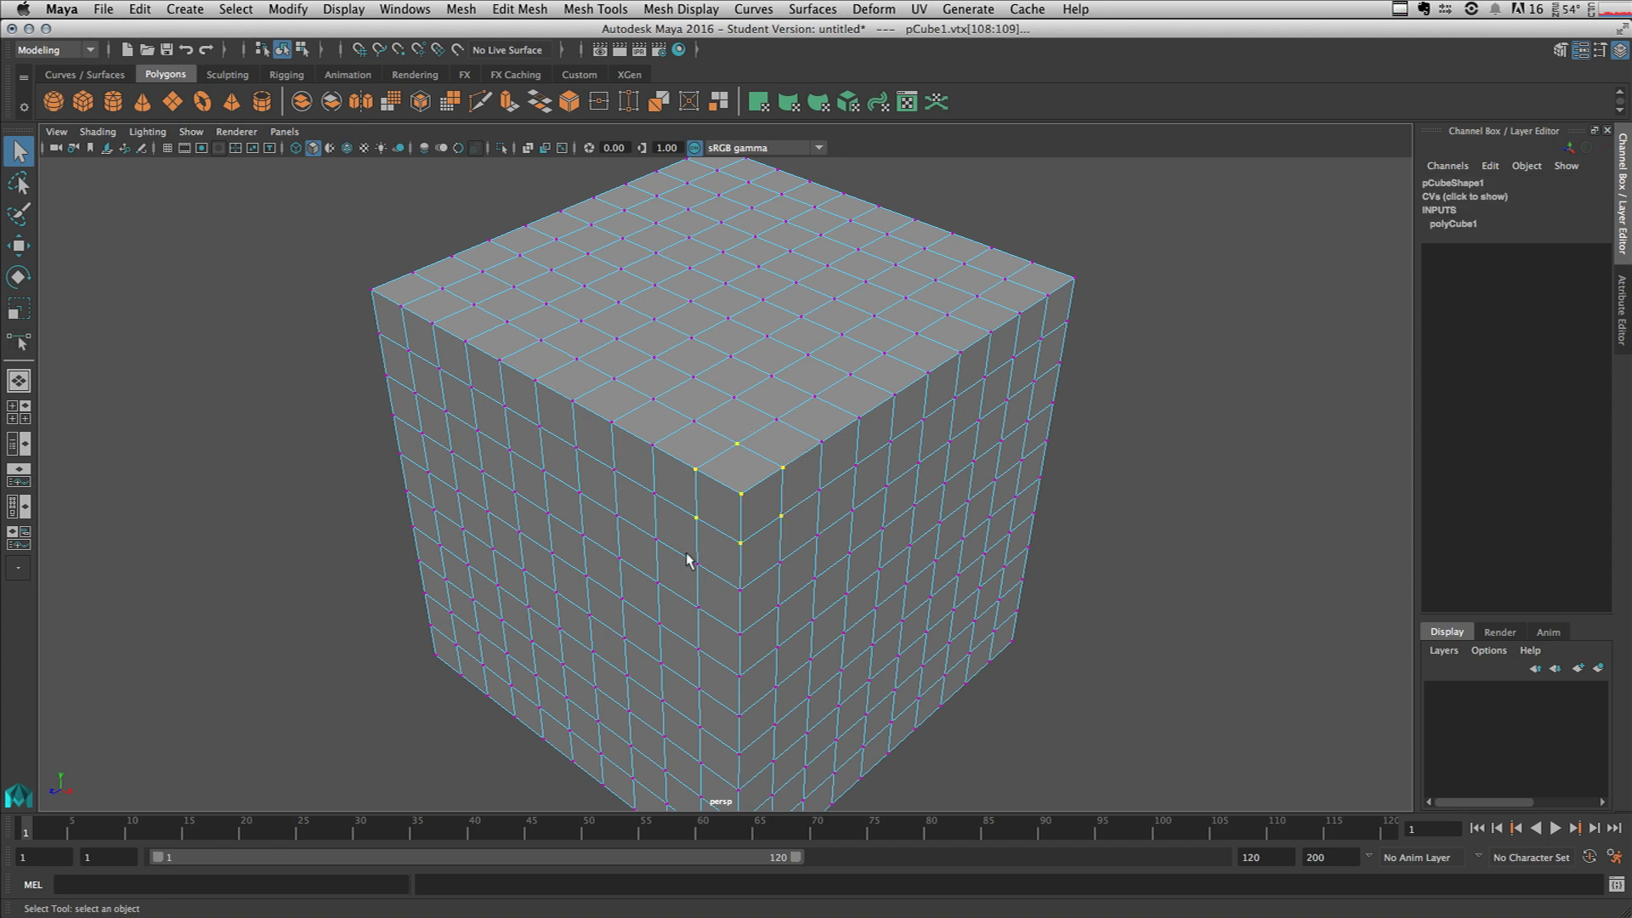
pyautogui.keyDown('ctrl'); pyautogui.rightClick(746, 473); pyautogui.keyUp('ctrl')
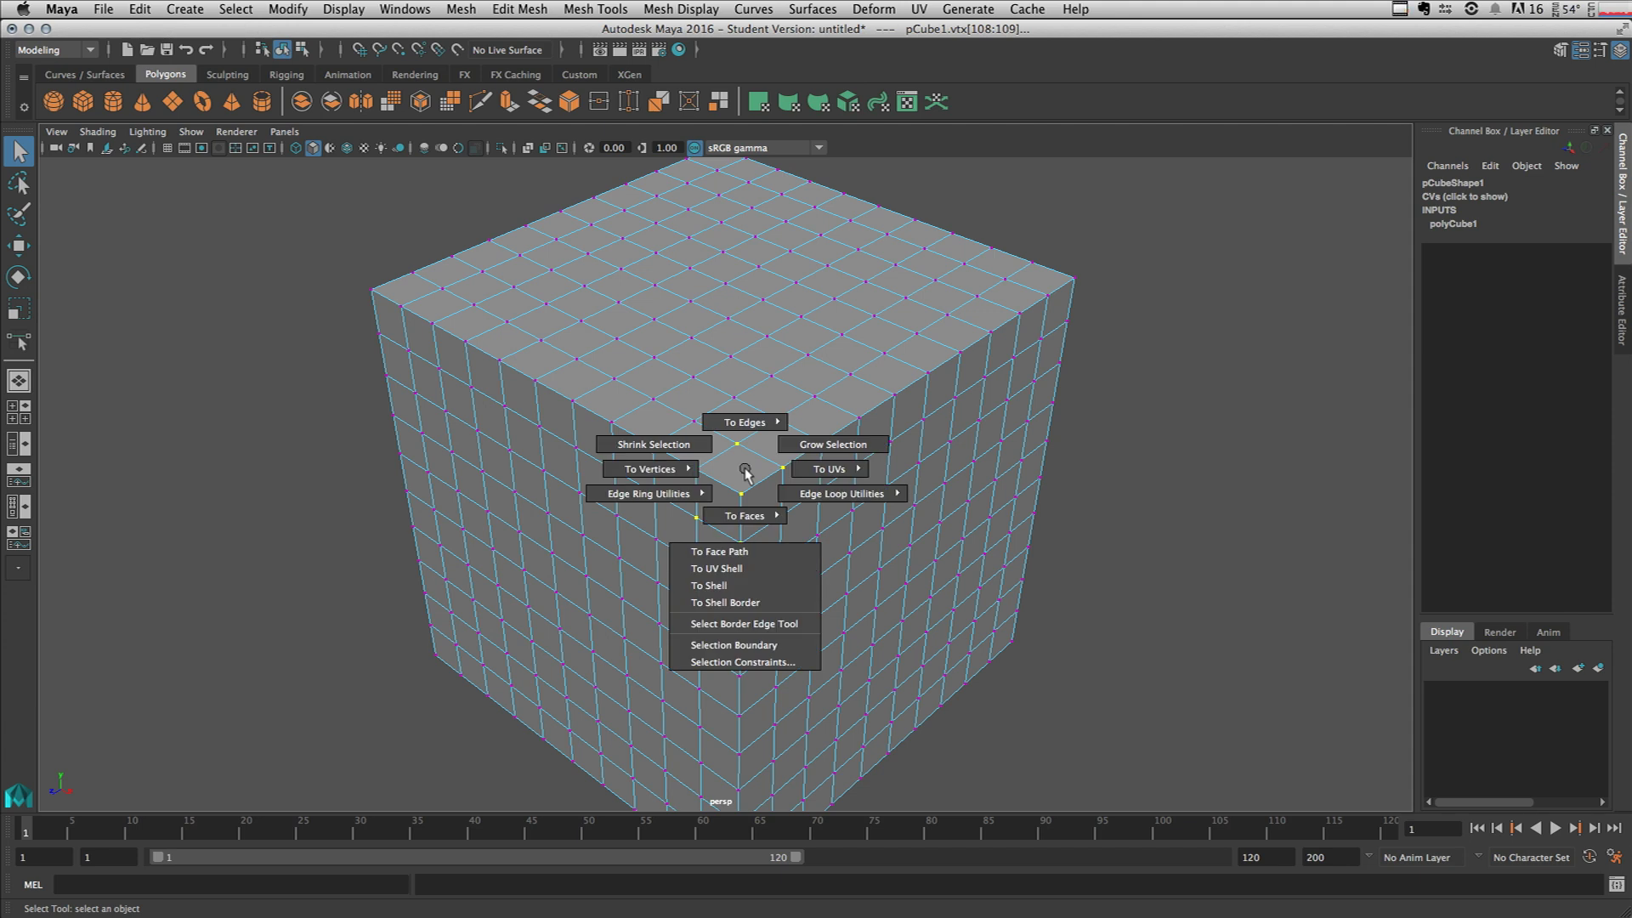
pyautogui.keyDown('ctrl'); pyautogui.moveTo(746, 473); pyautogui.dragTo(746, 382, button='right'); pyautogui.keyUp('ctrl')
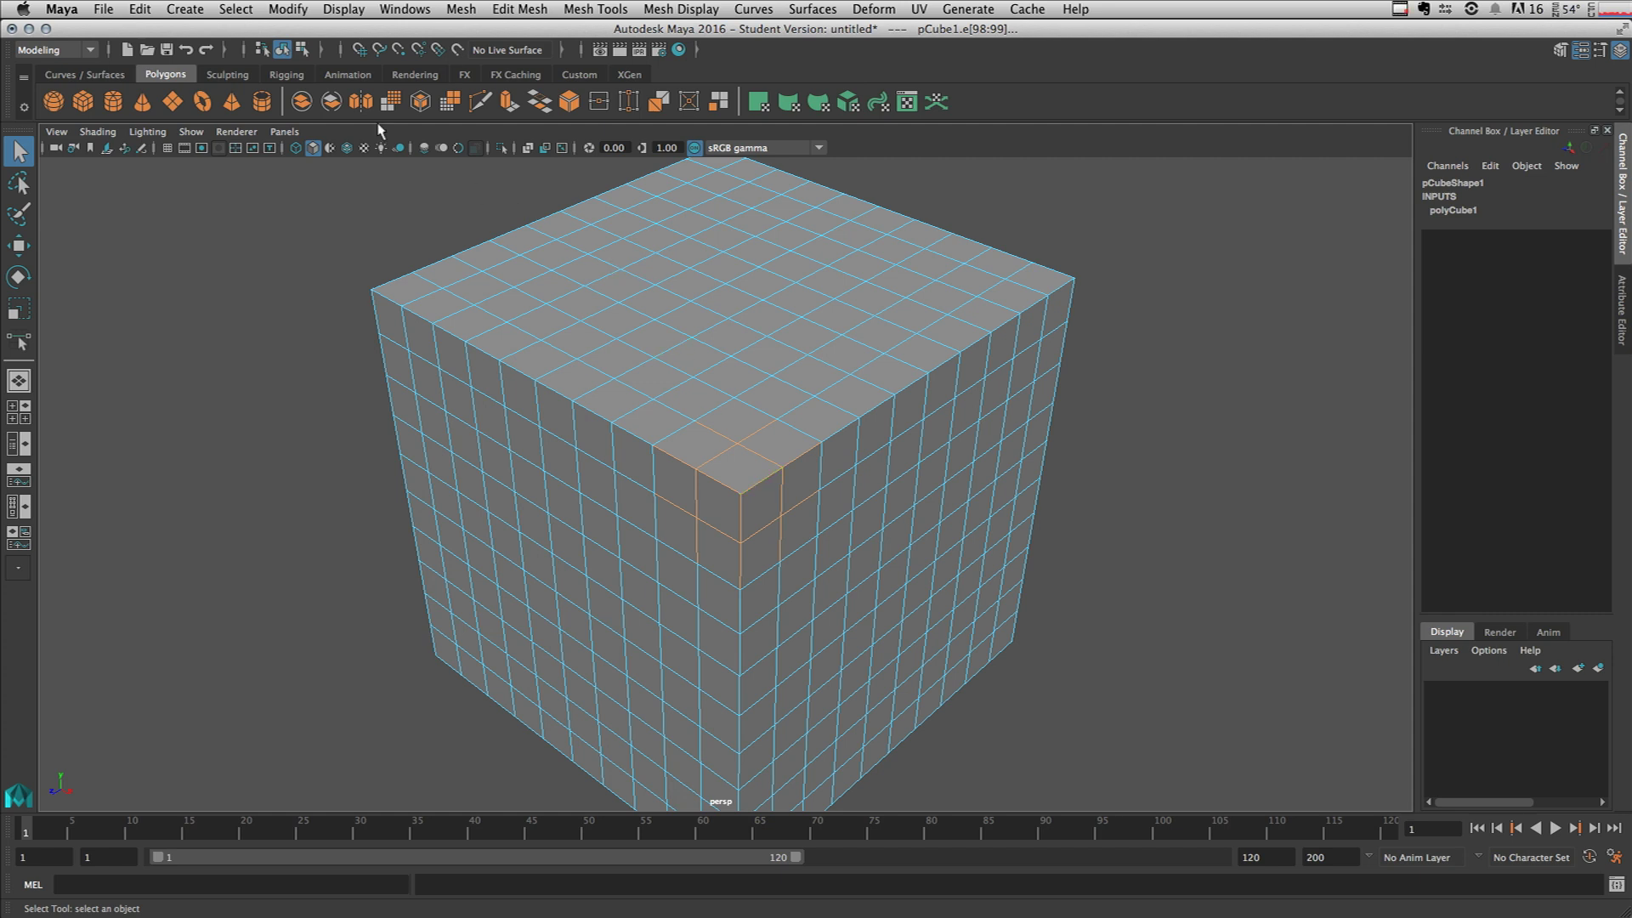
# Tear off Select > Convert Selection as a floating panel beside the cube.
pyautogui.click(242, 14)
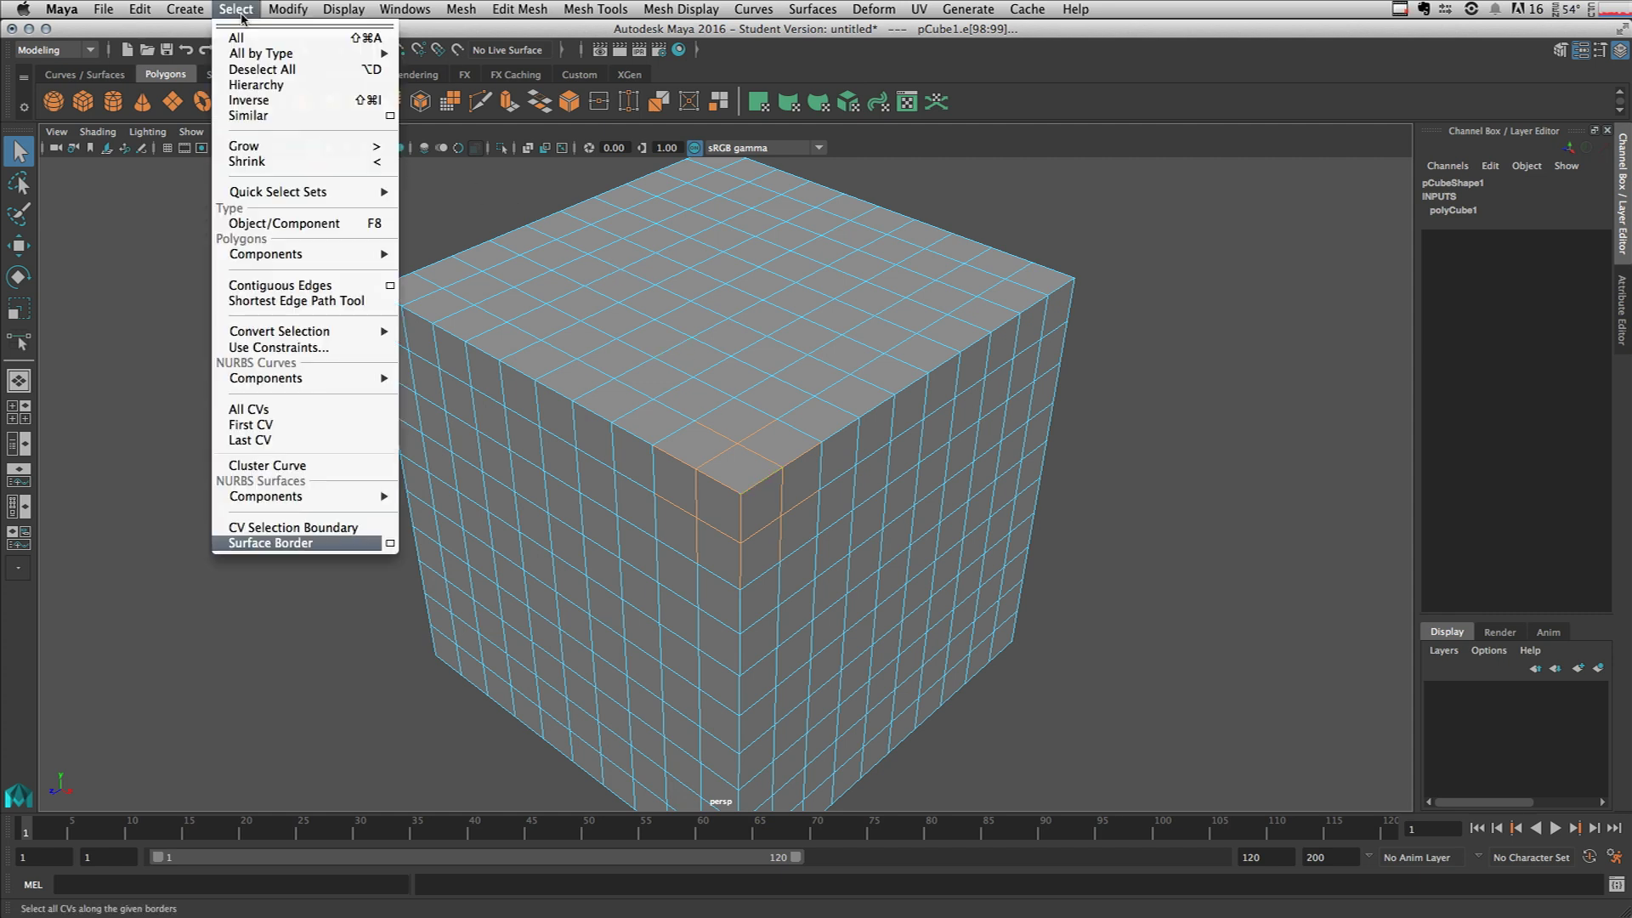
pyautogui.moveTo(306, 335)
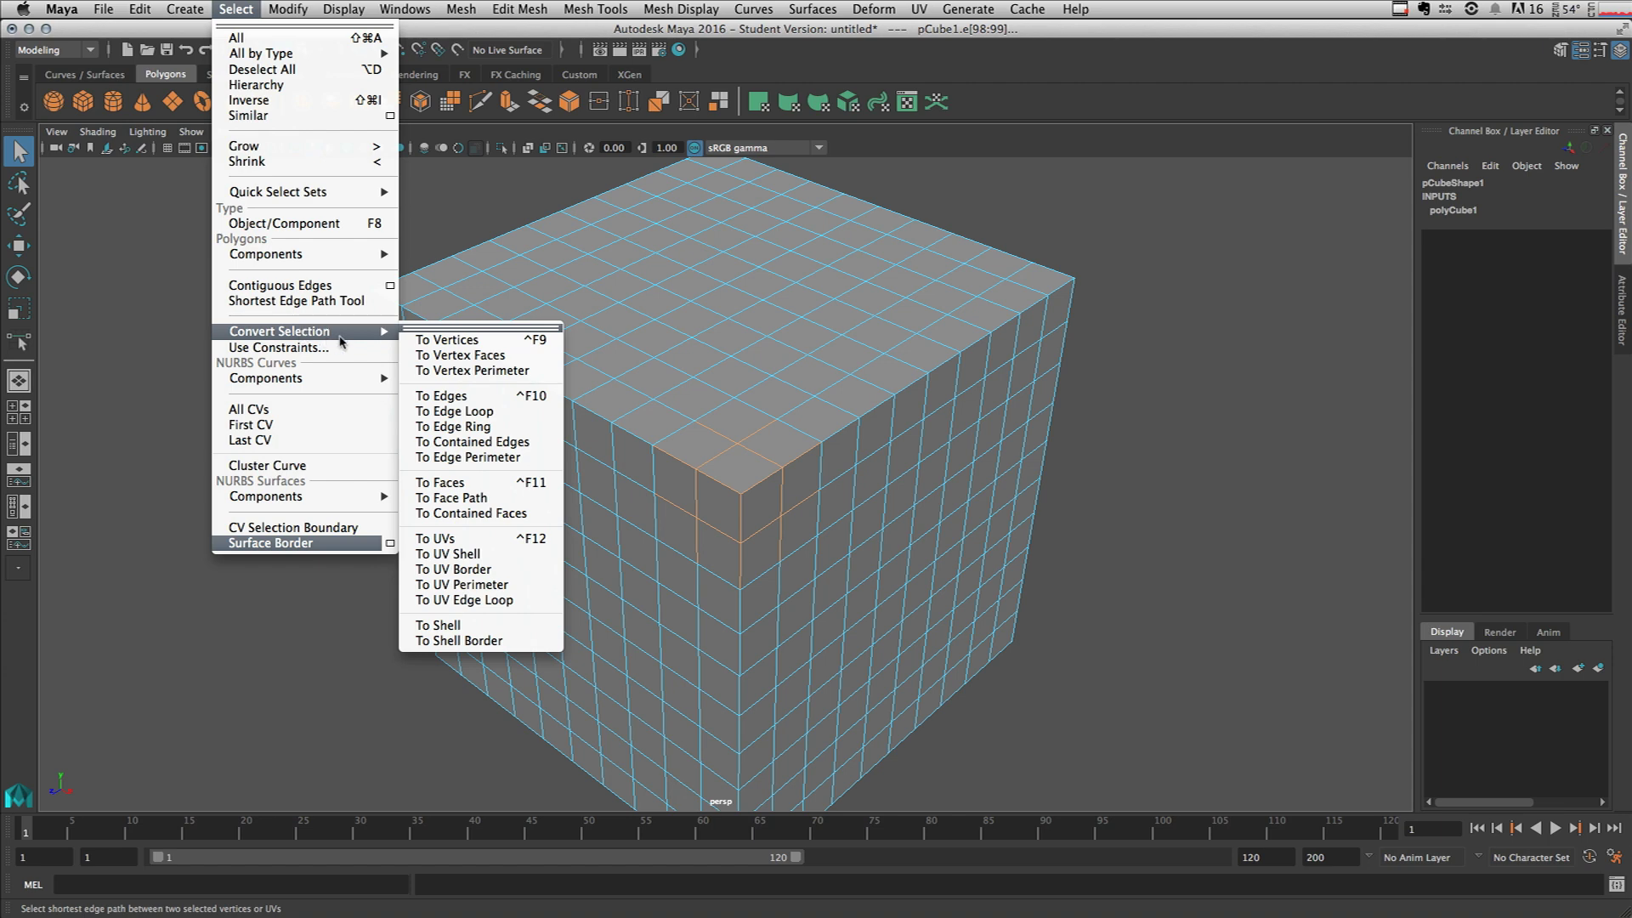
pyautogui.click(460, 329)
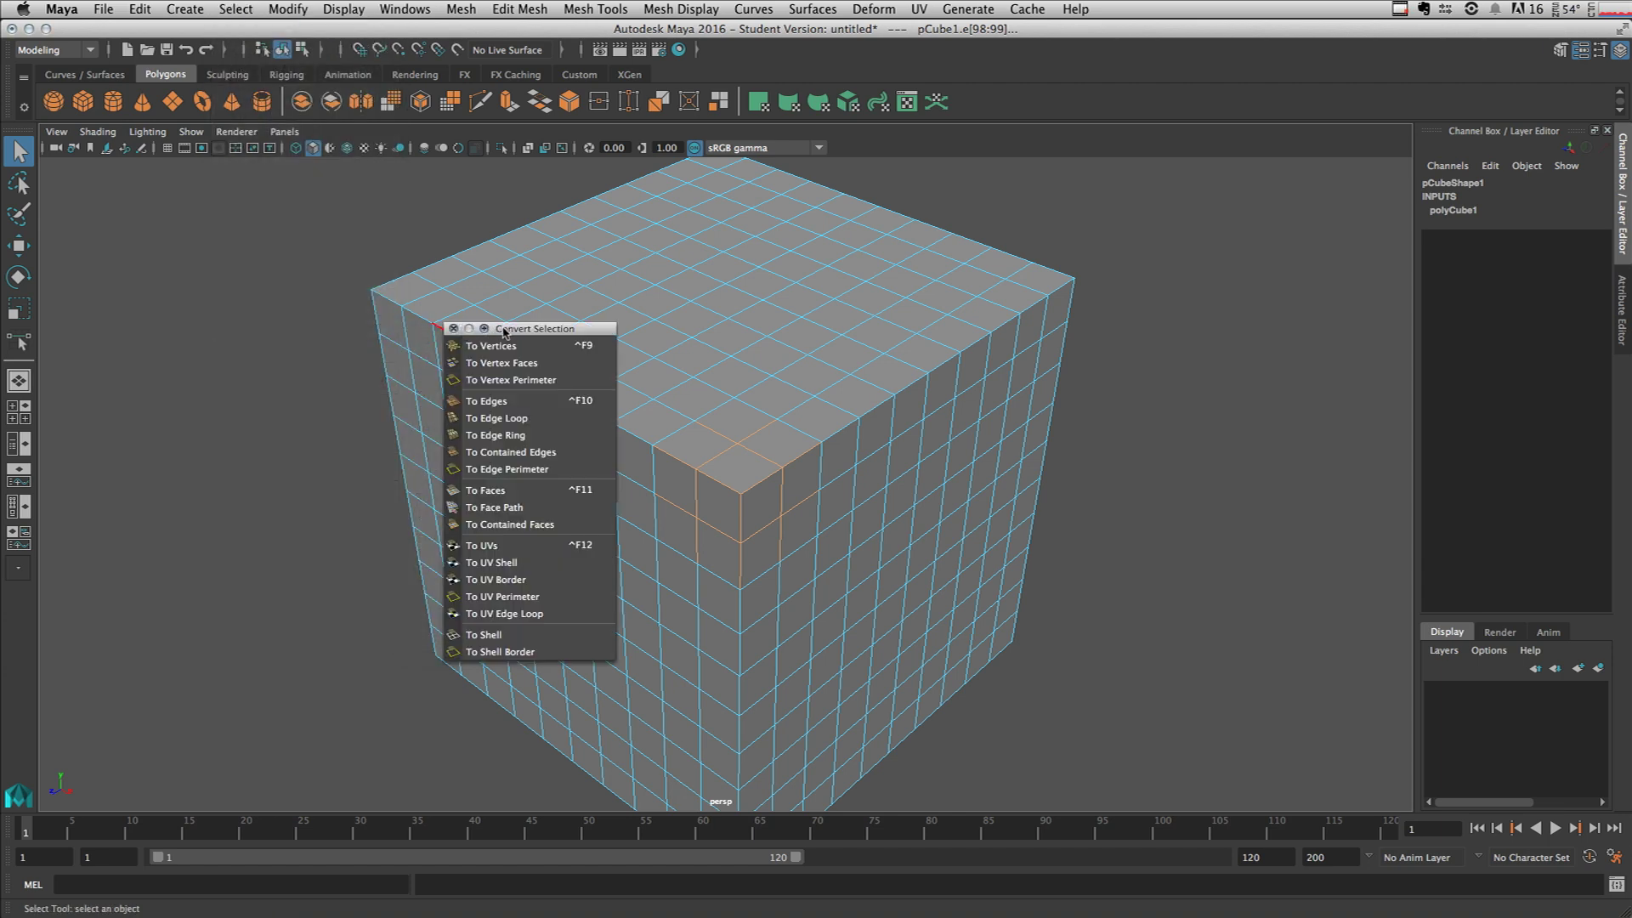
pyautogui.moveTo(569, 322); pyautogui.dragTo(1286, 296)
pyautogui.moveTo(1296, 246); pyautogui.dragTo(1296, 238)
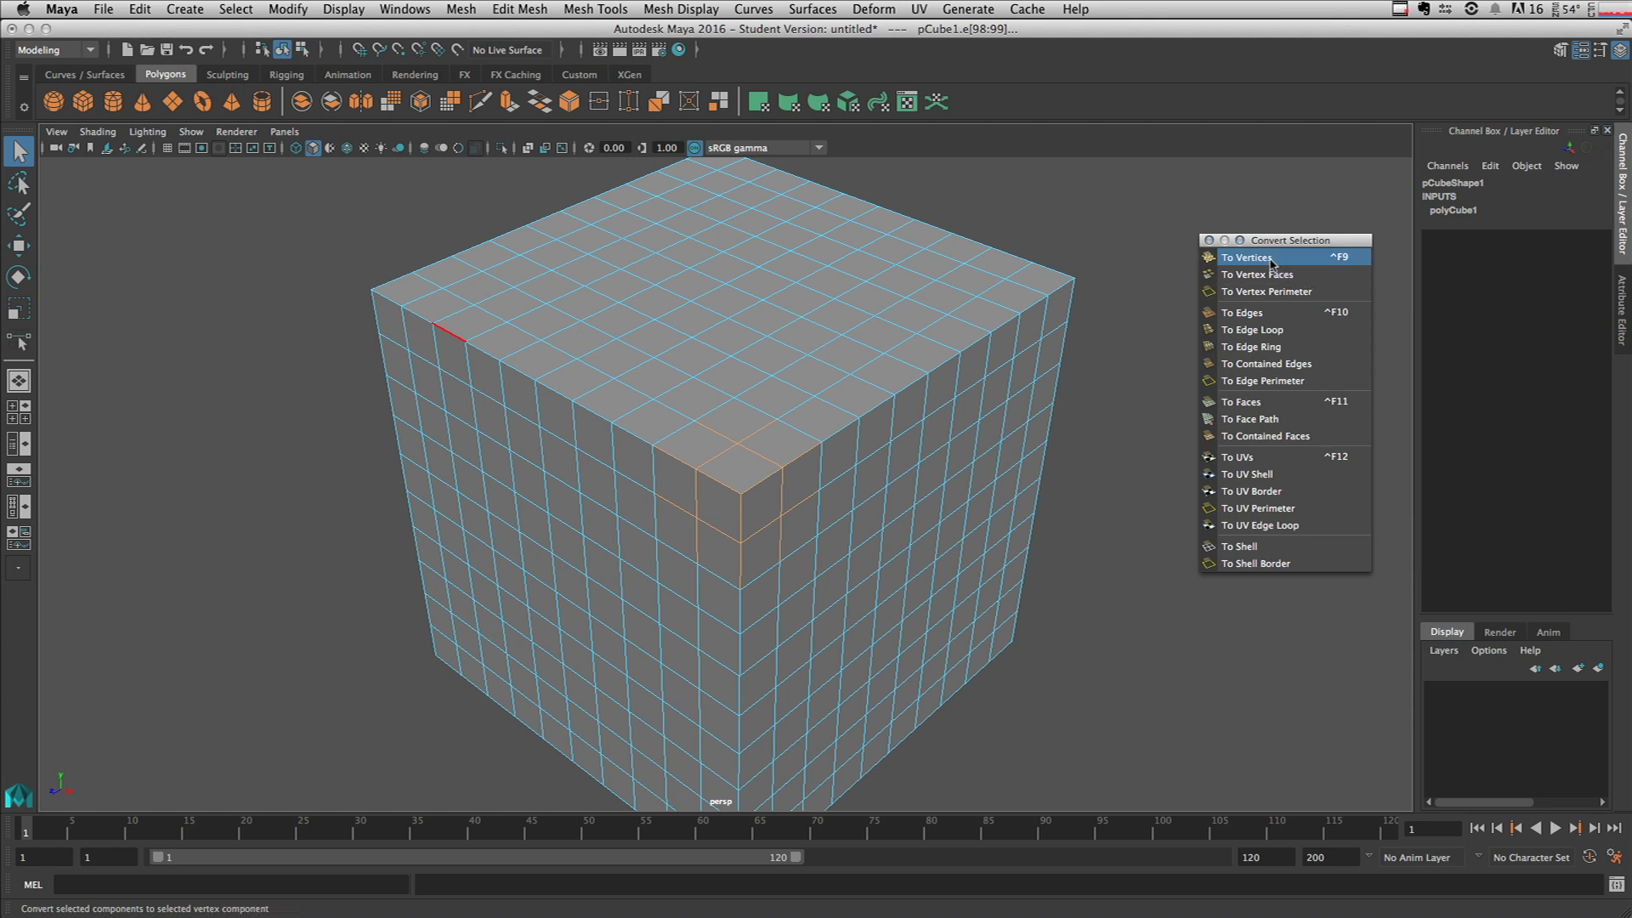
# Convert the corner selection to Vertices, Vertex Faces, Edges, Edge Loop, then Edge Ring.
pyautogui.click(1275, 256)
pyautogui.click(1277, 276)
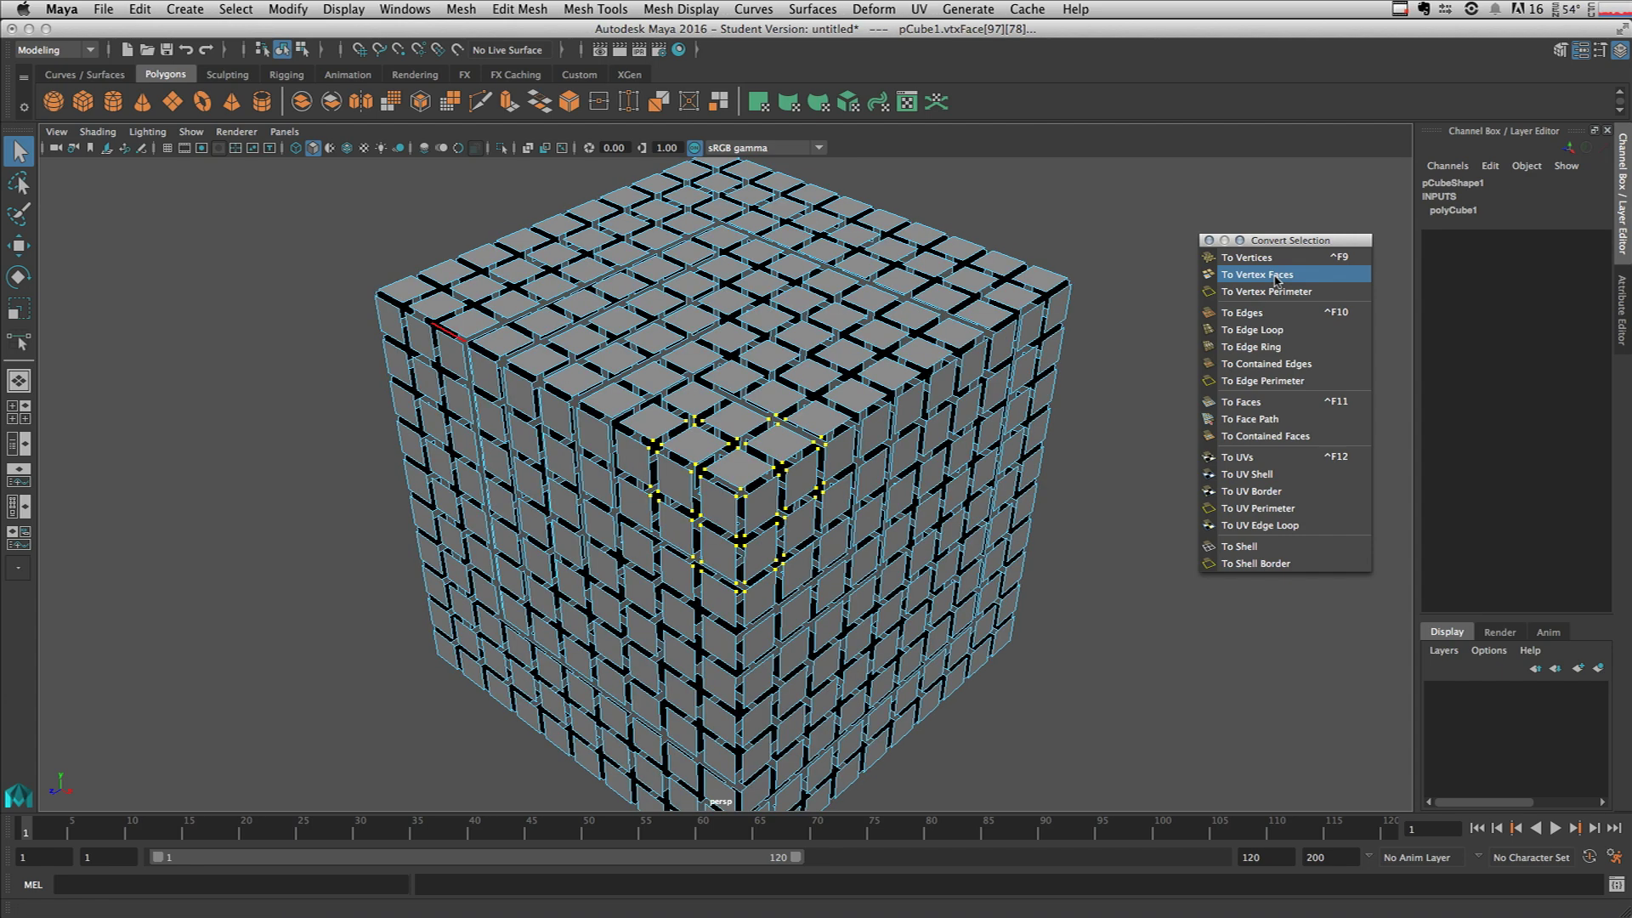
pyautogui.click(1267, 313)
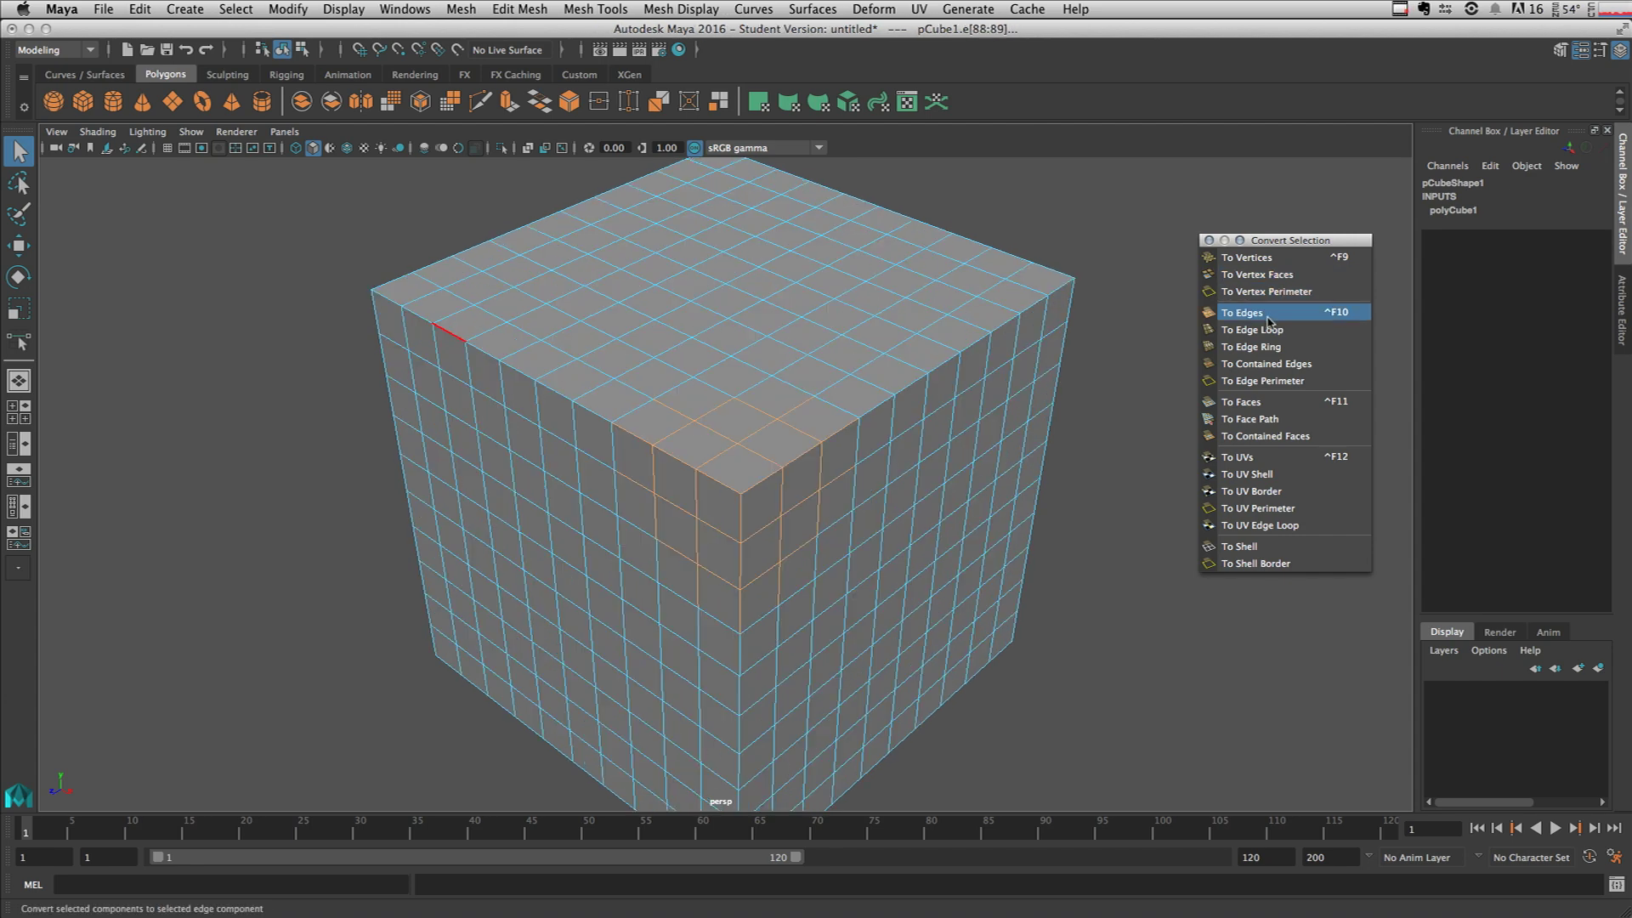
pyautogui.click(1309, 340)
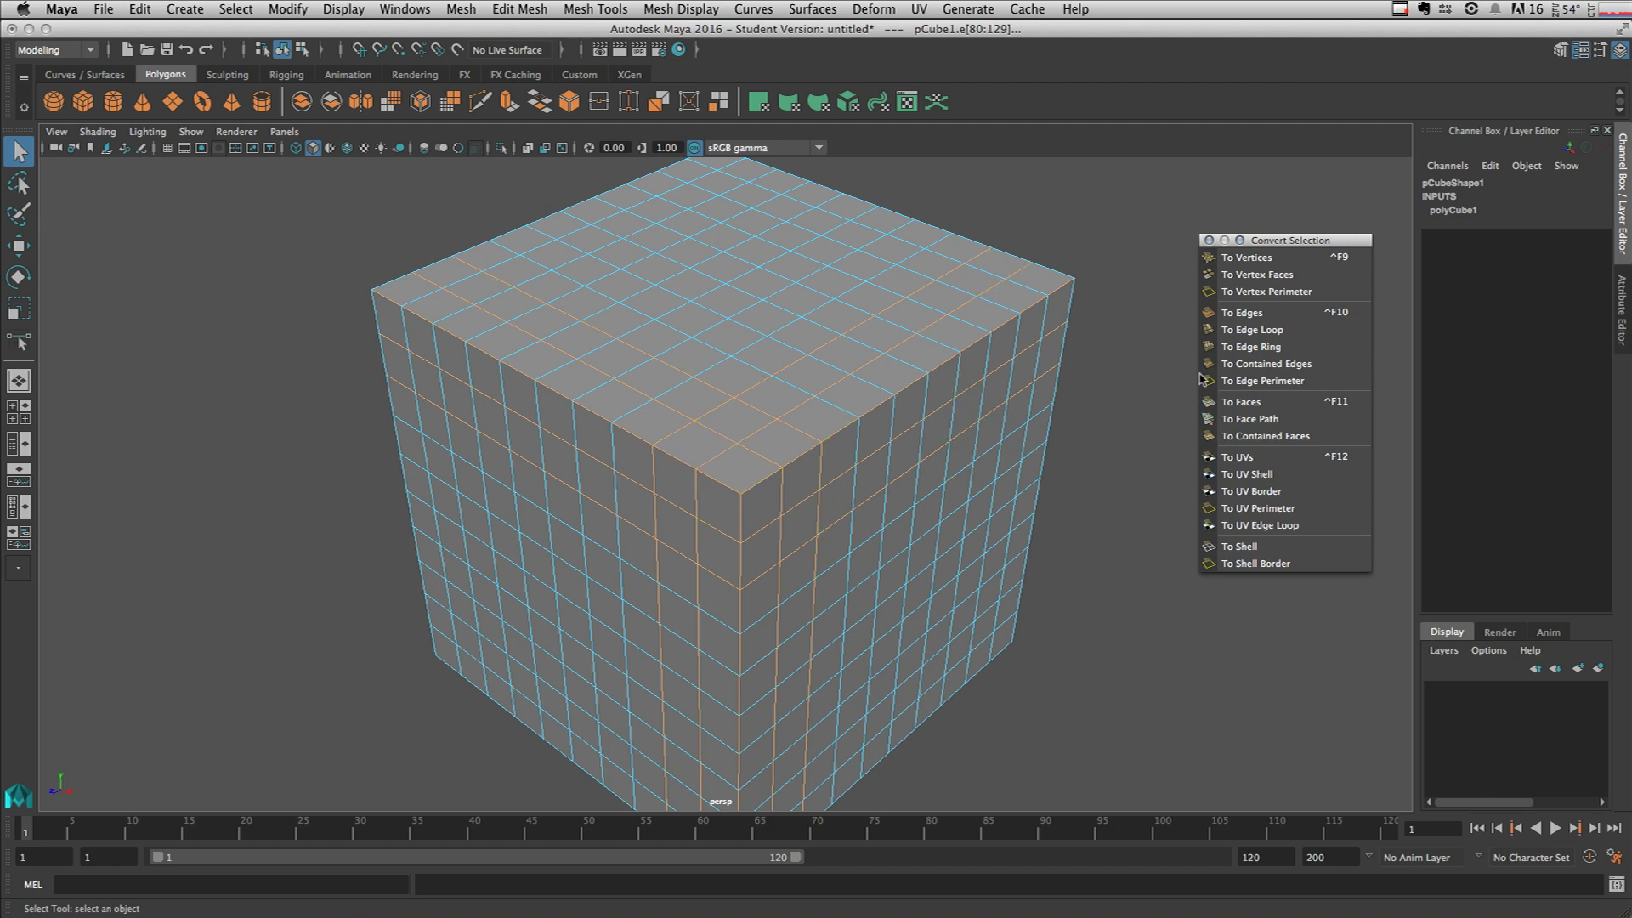
pyautogui.click(1297, 348)
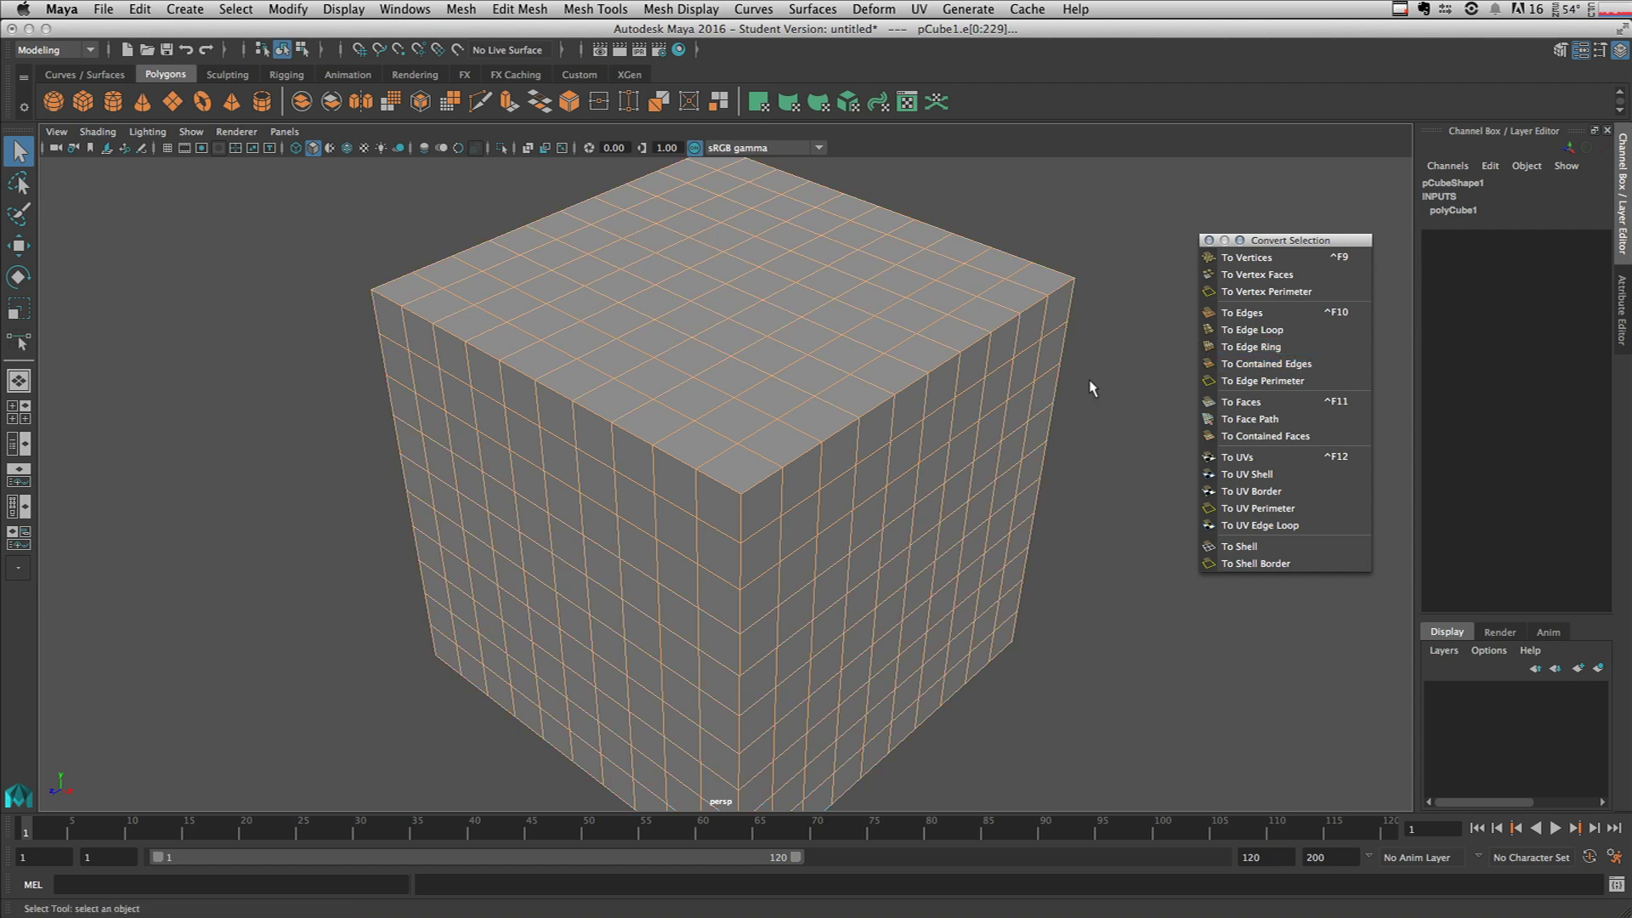
# Keep only the front-corner edges, convert them To Faces, and close the floating panel.
pyautogui.click(830, 442)
pyautogui.keyDown('shift'); pyautogui.click(651, 611); pyautogui.keyUp('shift')
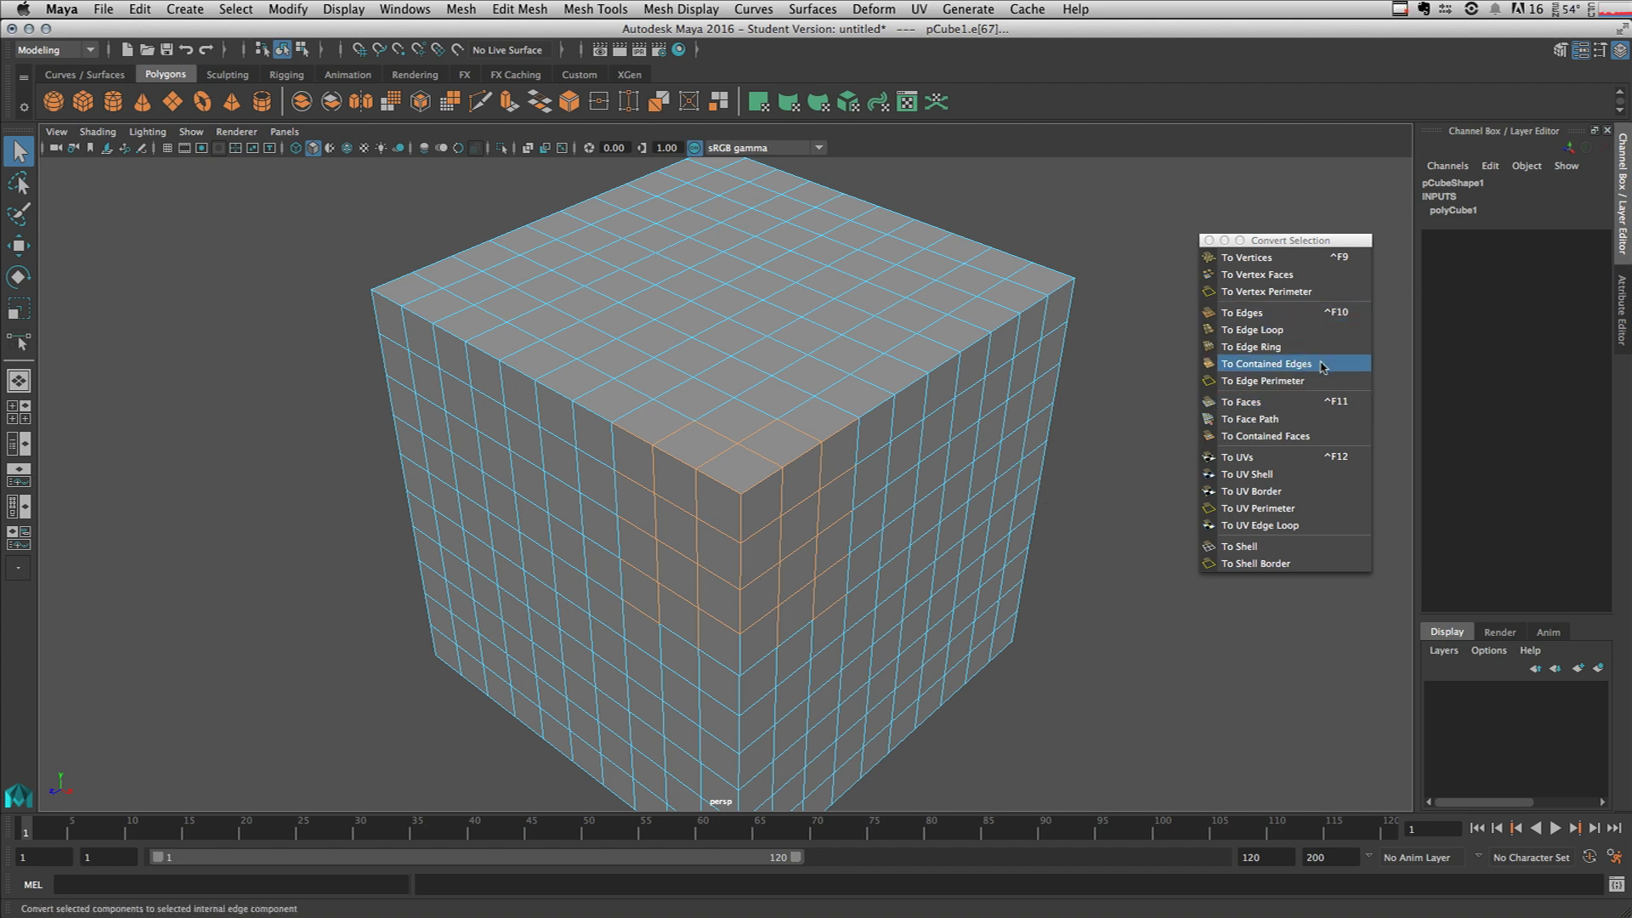
pyautogui.click(1266, 406)
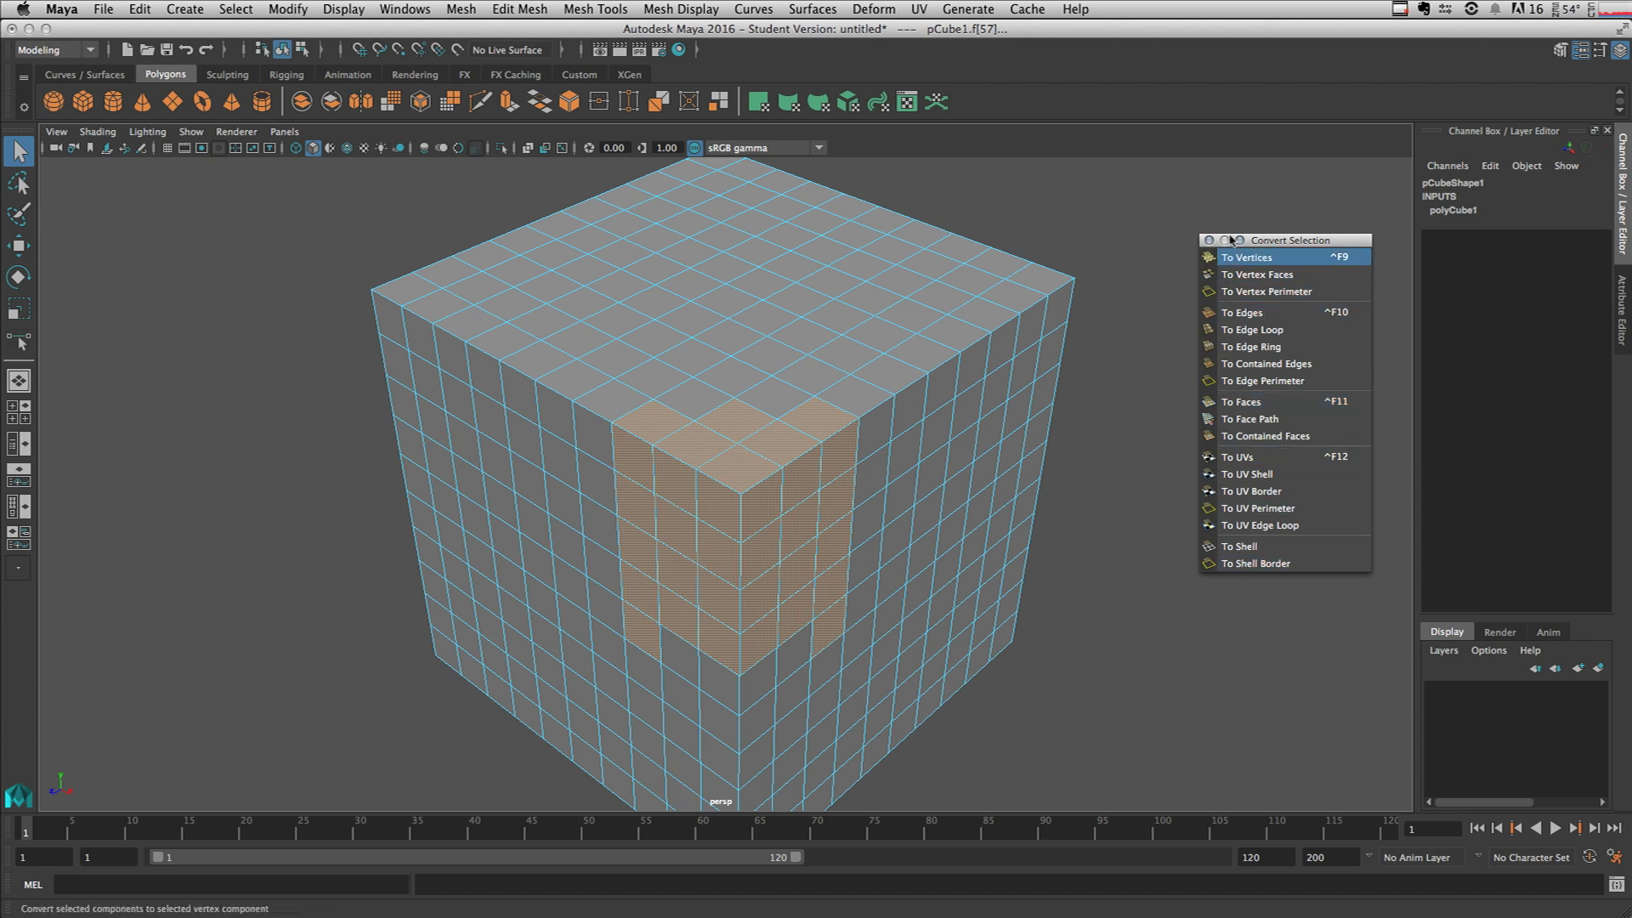
pyautogui.moveTo(1294, 247); pyautogui.dragTo(1298, 271)
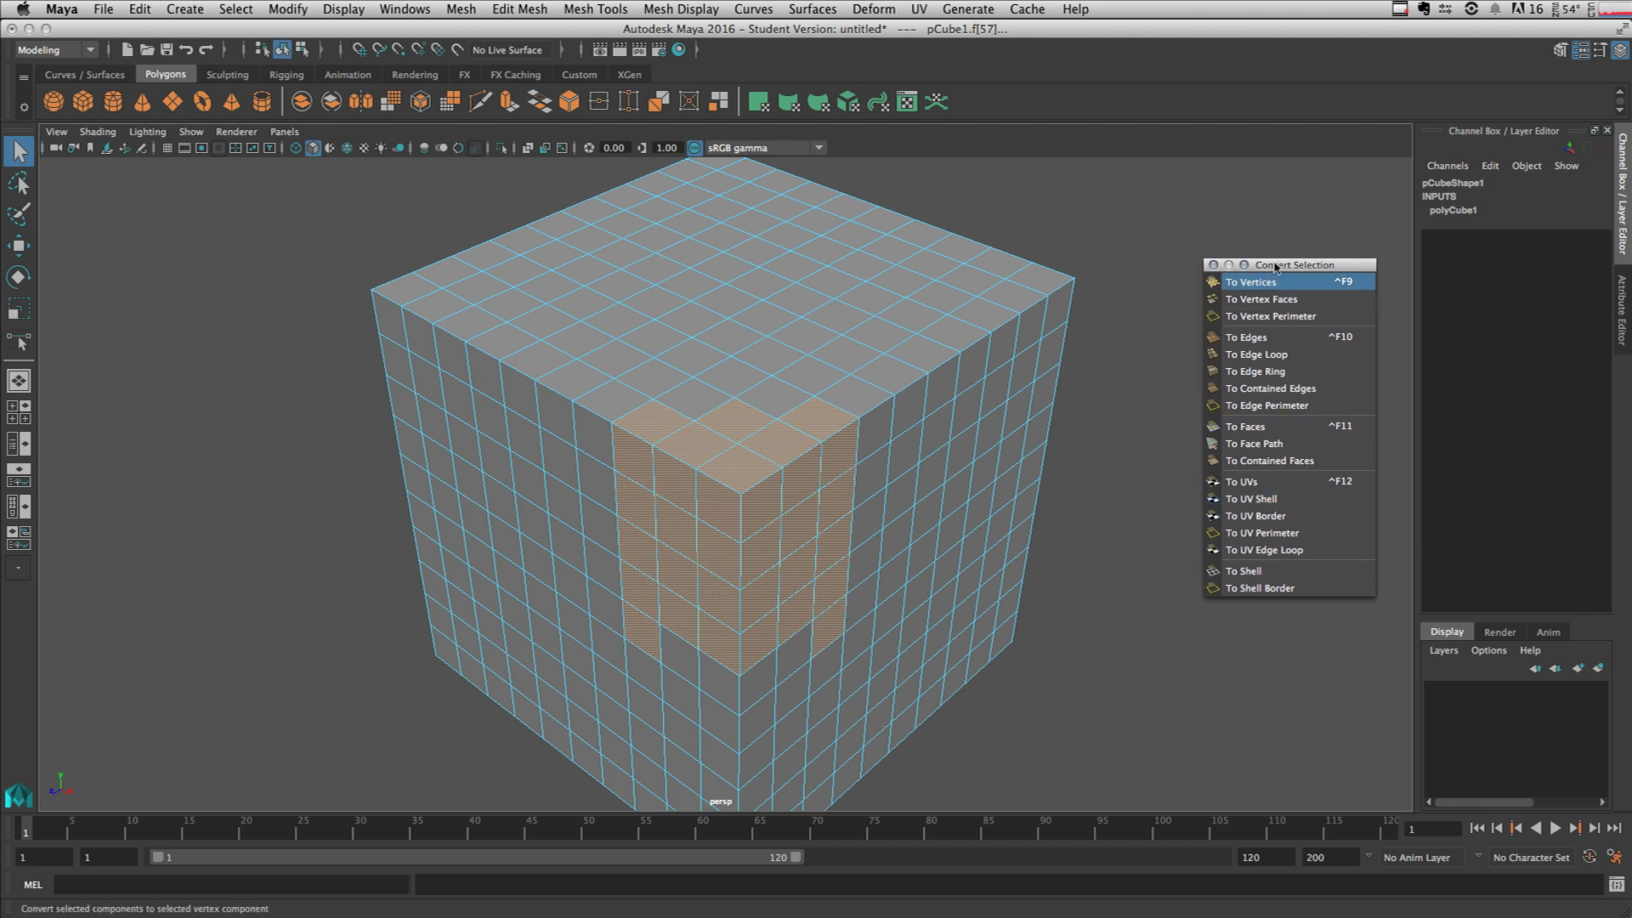
pyautogui.click(1213, 265)
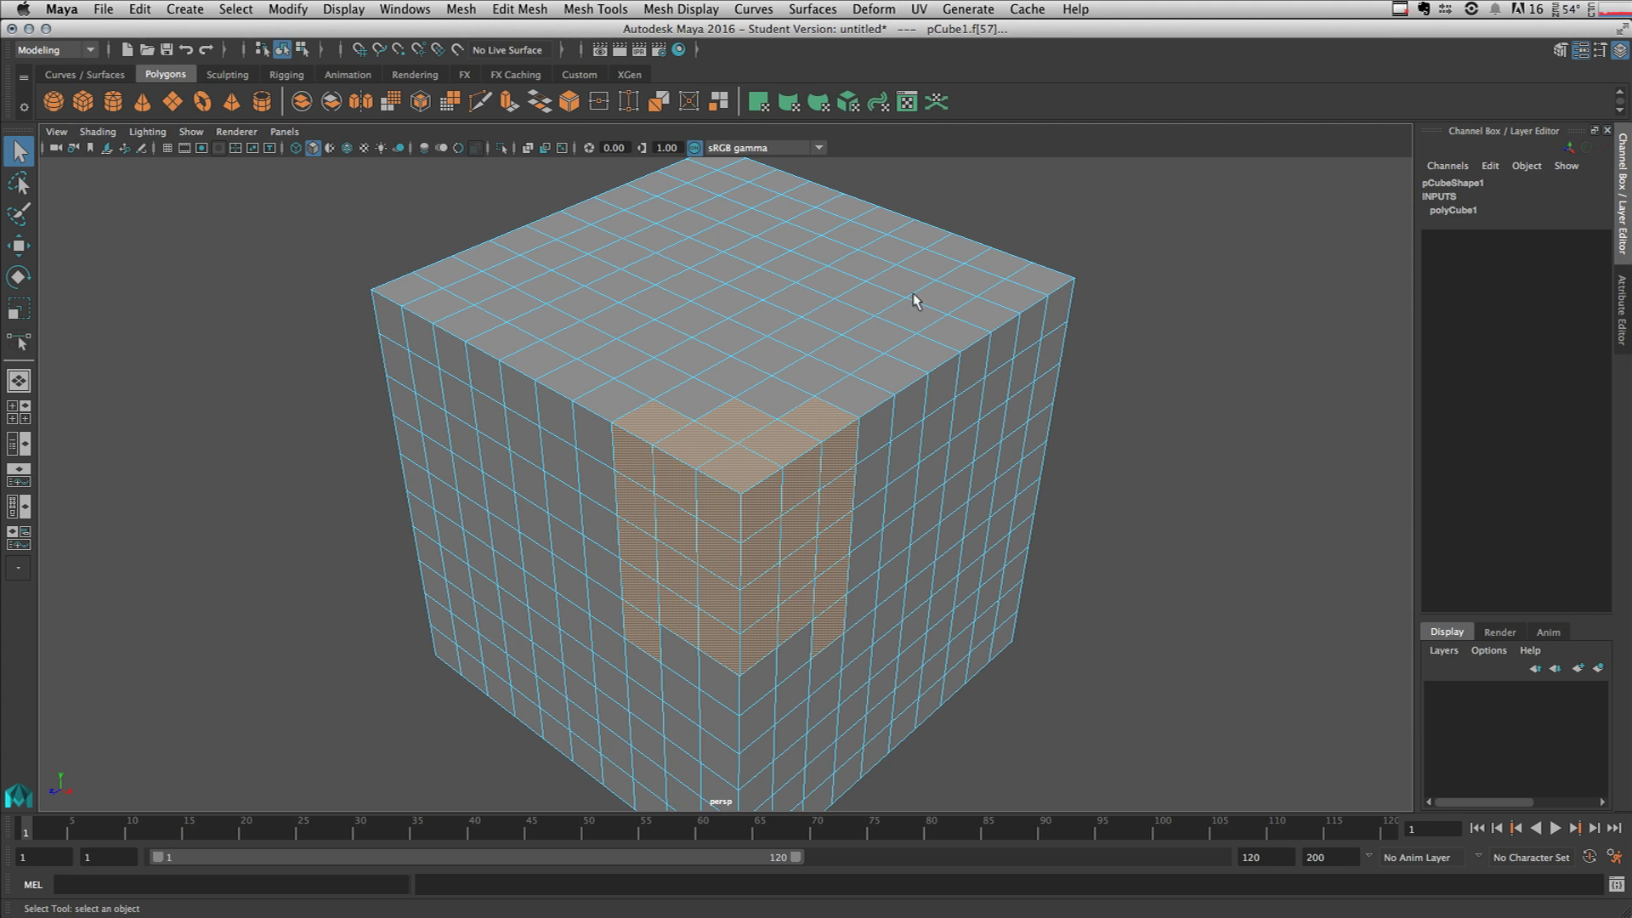
# Select the face at the front top corner and expand it to its full face loop.
pyautogui.click(863, 398)
pyautogui.click(738, 472)
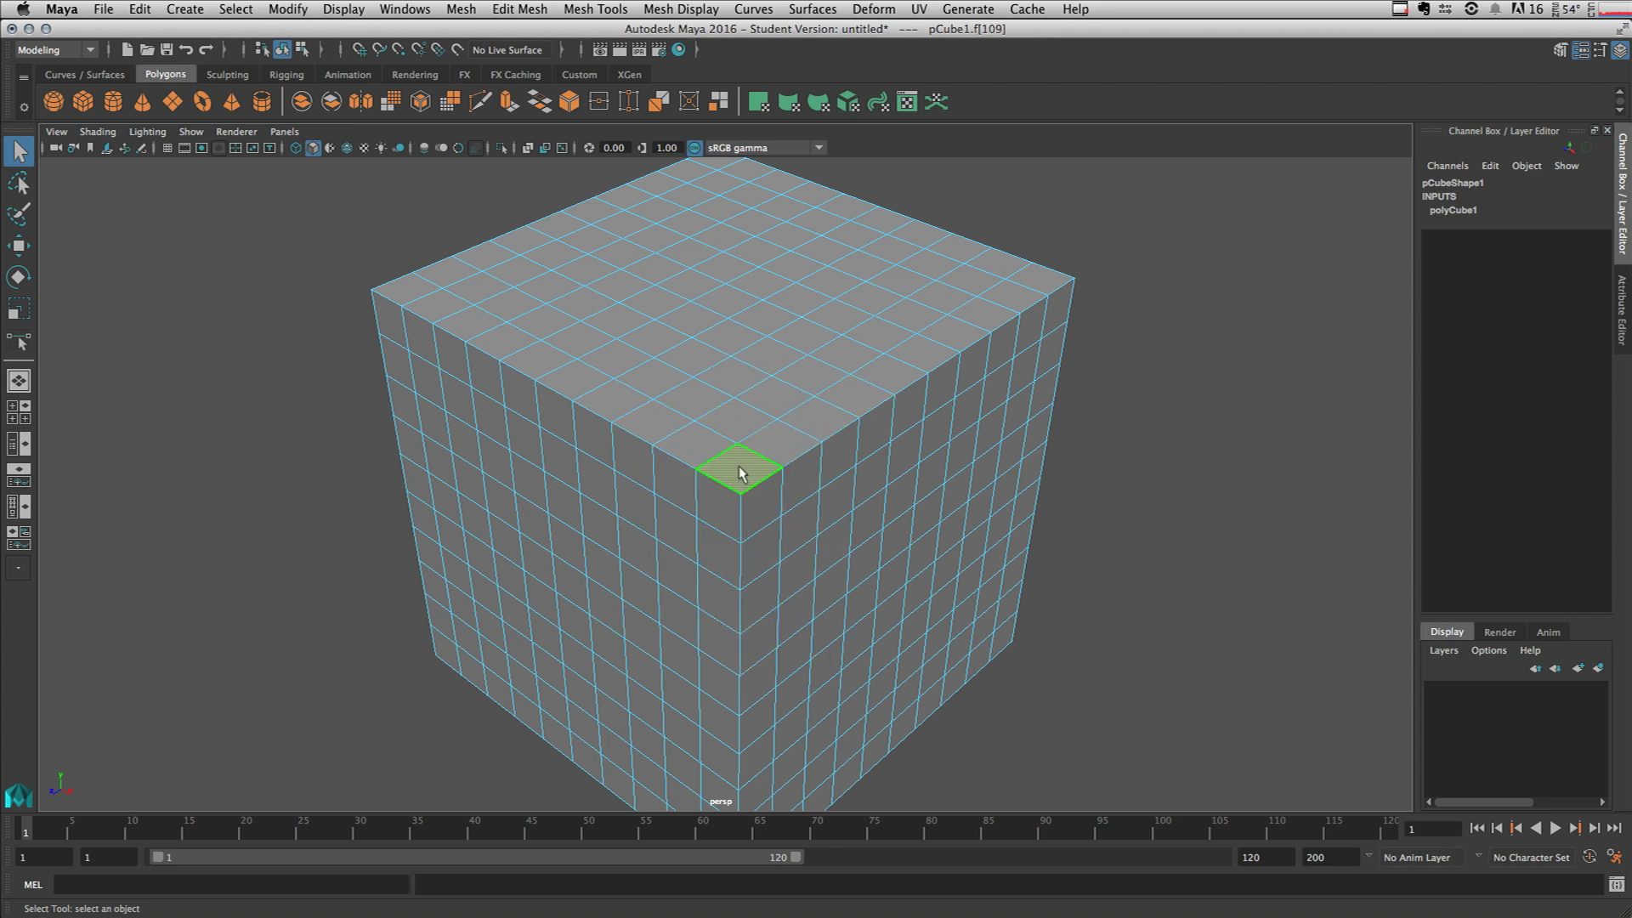
pyautogui.doubleClick(778, 441)
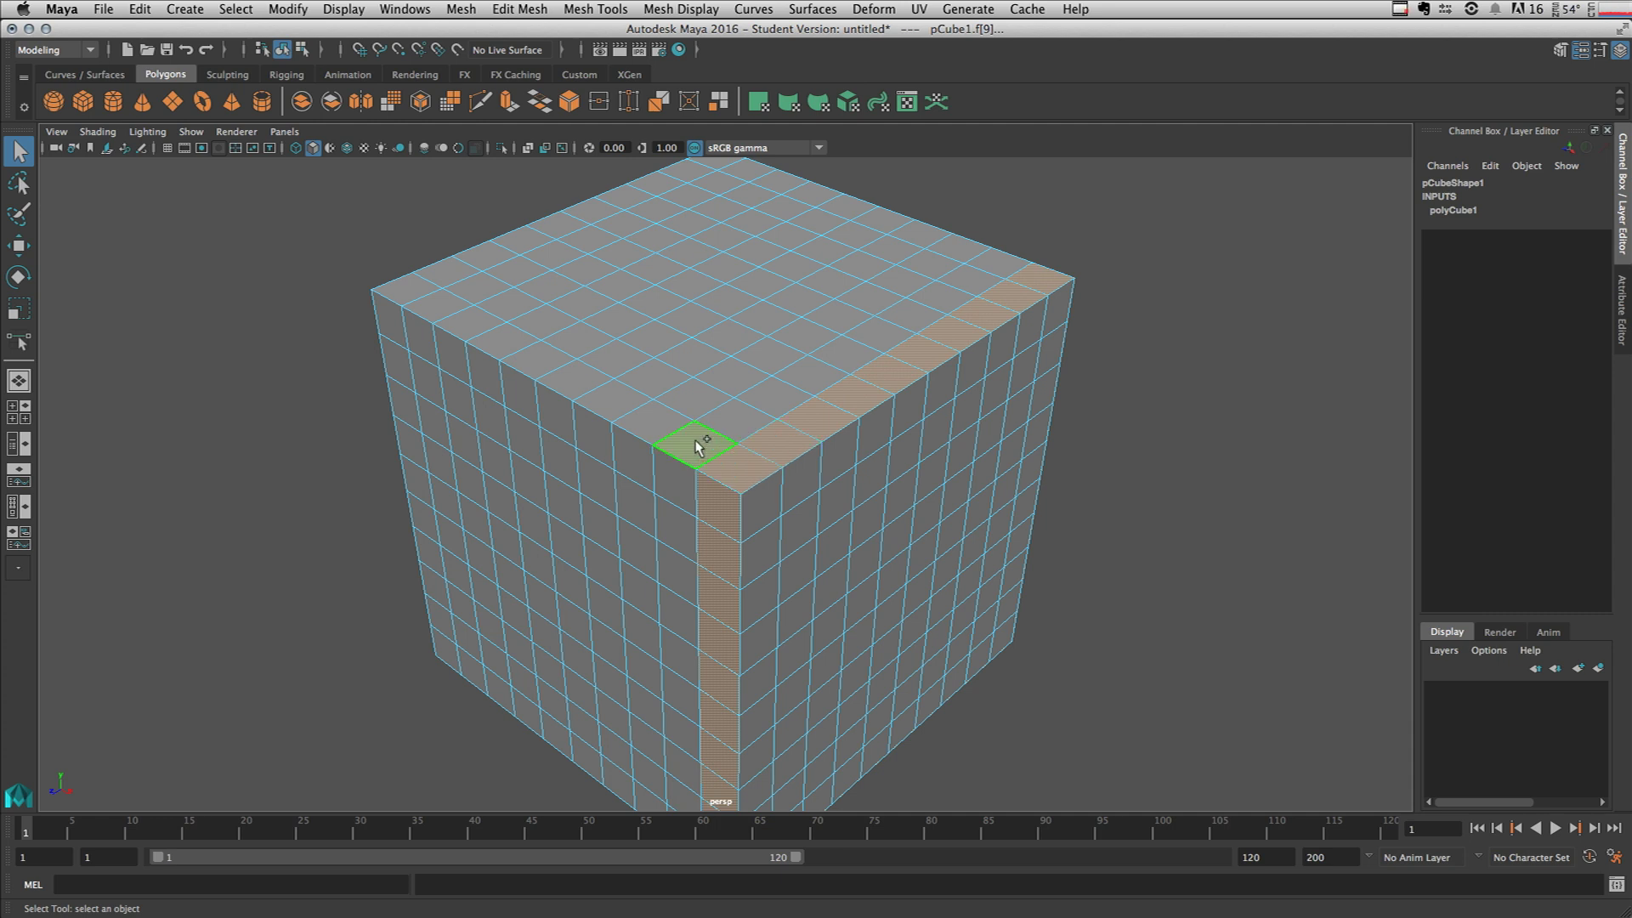
# Add three more parallel face loops along the top-left edge and the columns to its left.
pyautogui.keyDown('shift'); pyautogui.doubleClick(655, 418); pyautogui.keyUp('shift')
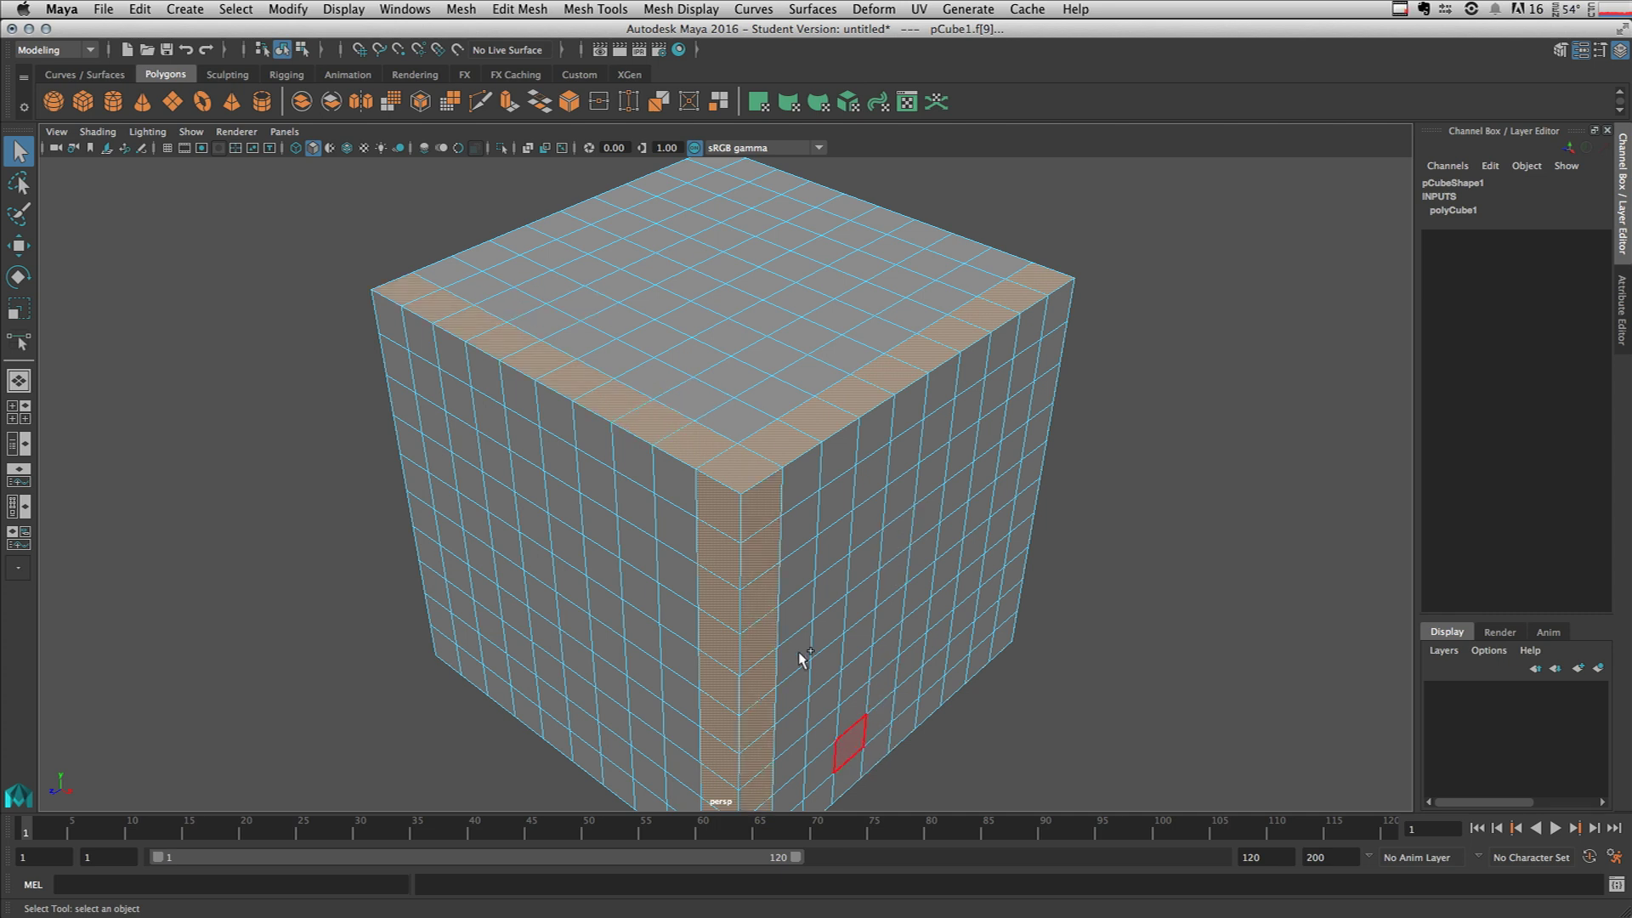
pyautogui.keyDown('shift'); pyautogui.click(634, 449); pyautogui.keyUp('shift')
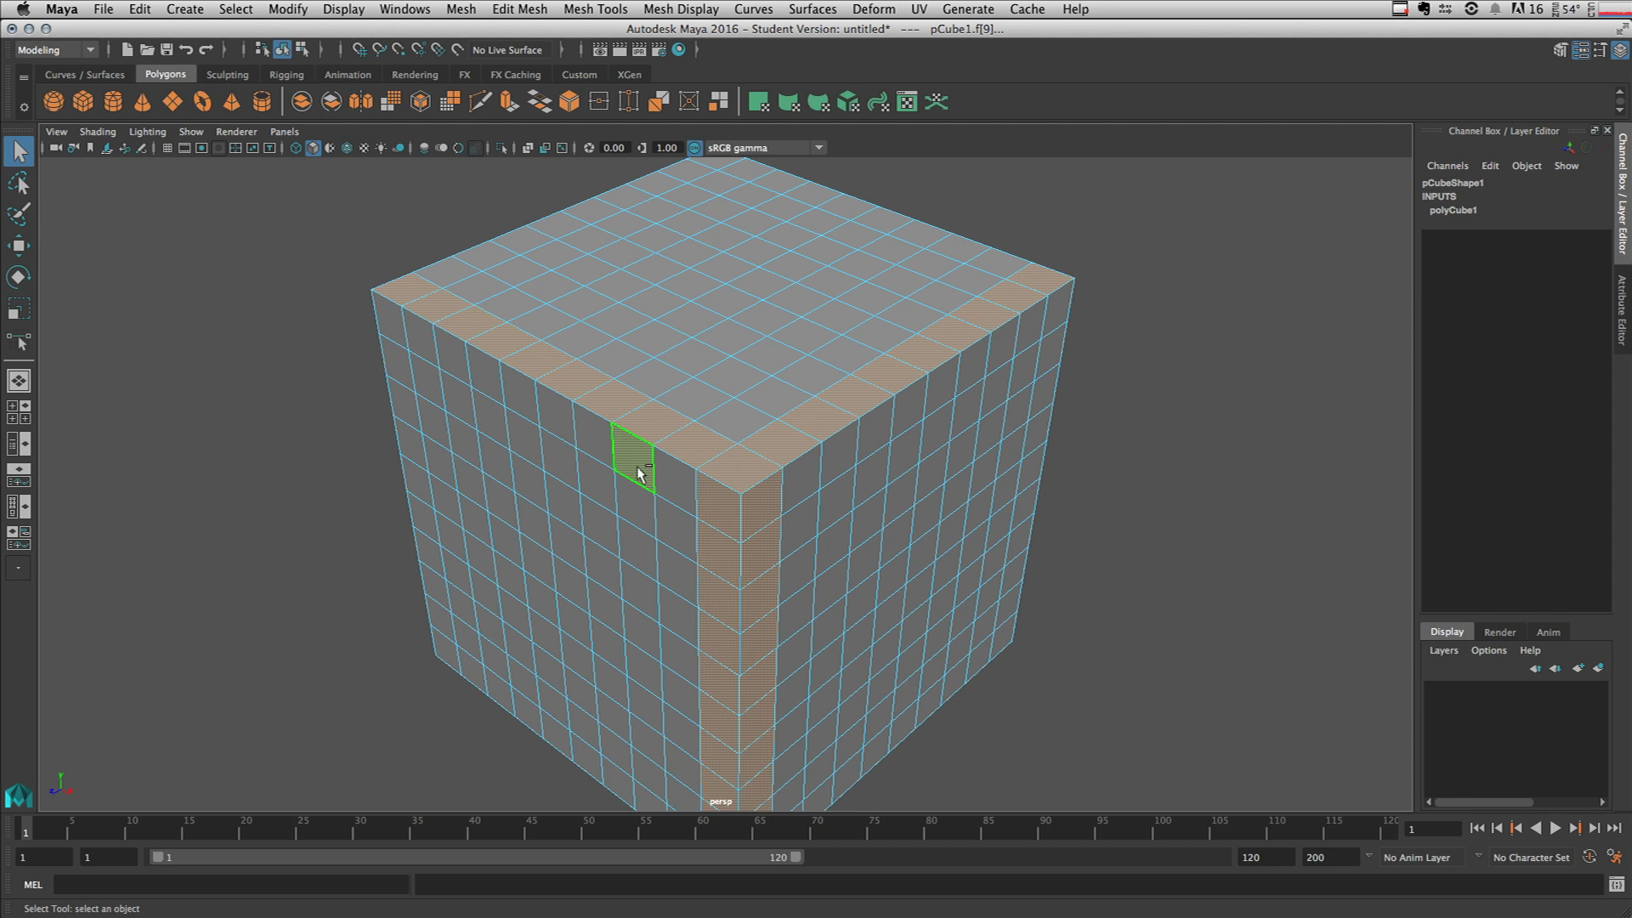
pyautogui.keyDown('shift'); pyautogui.doubleClick(639, 517); pyautogui.keyUp('shift')
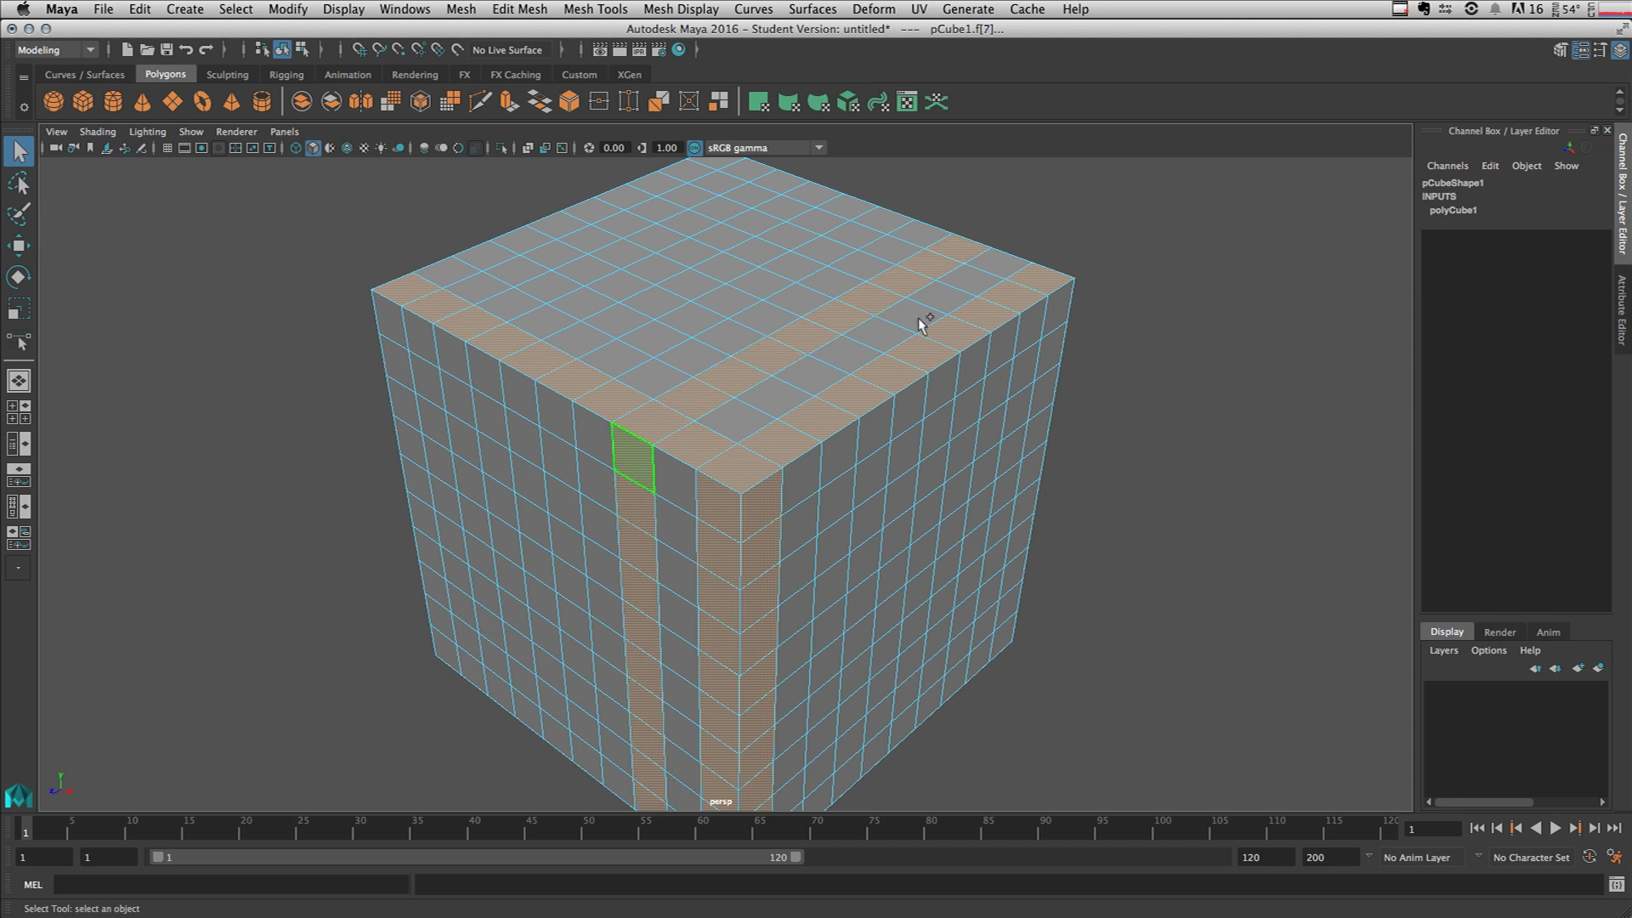
pyautogui.keyDown('shift'); pyautogui.click(554, 412); pyautogui.keyUp('shift')
pyautogui.keyDown('shift'); pyautogui.doubleClick(556, 466); pyautogui.keyUp('shift')
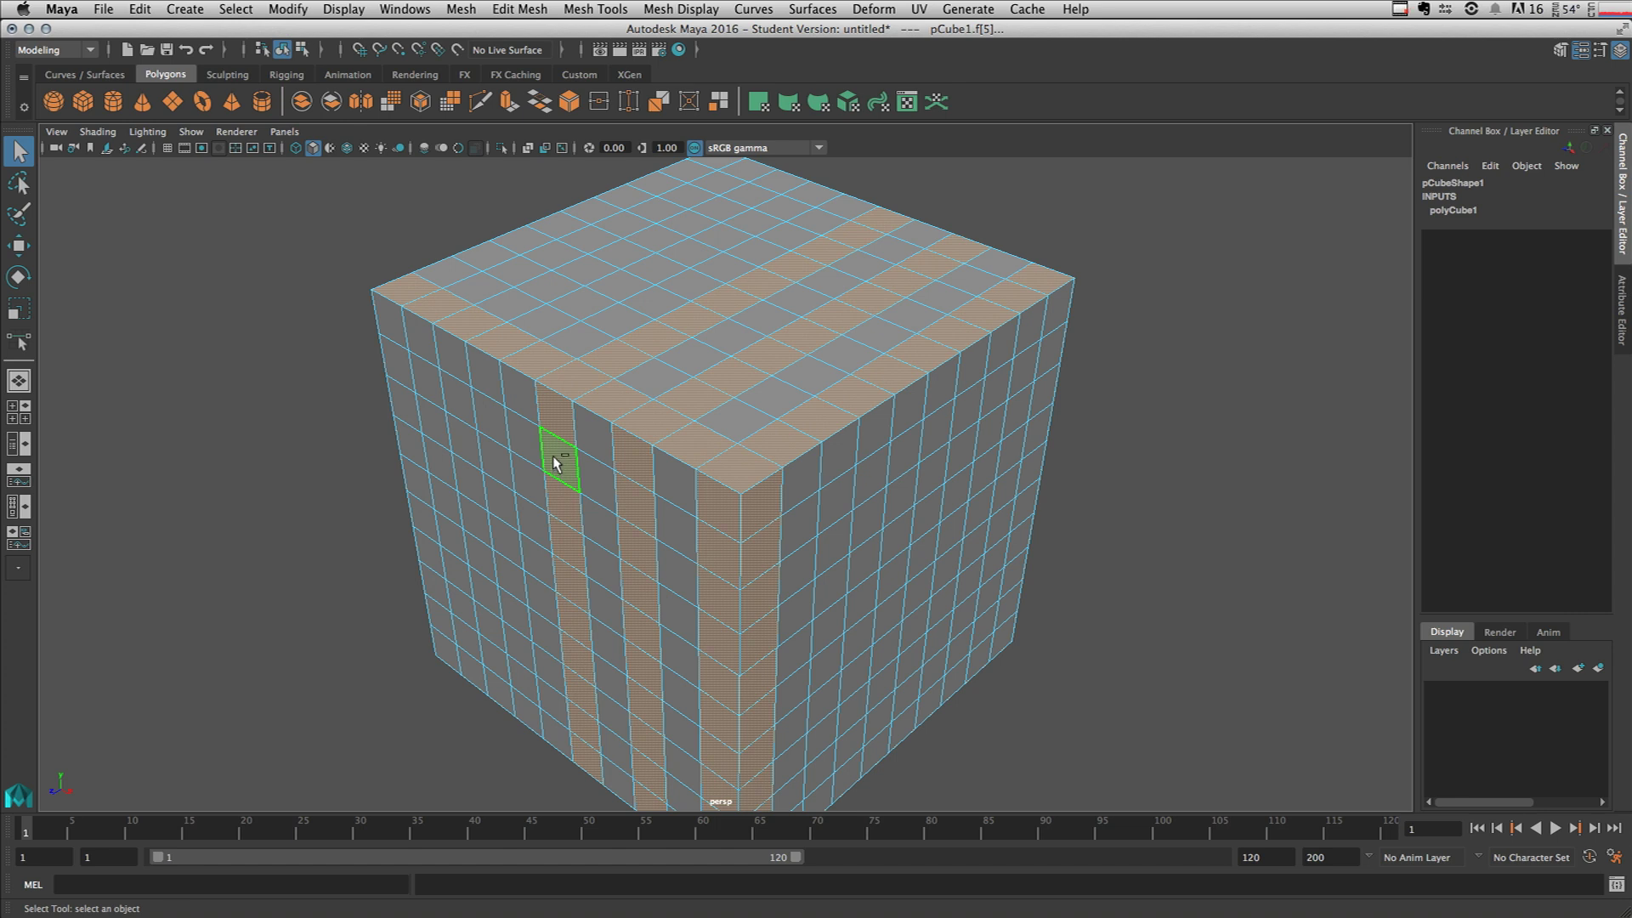
# Add a face loop across the top and down the right side, then reselect one top face.
pyautogui.keyDown('shift'); pyautogui.click(736, 340); pyautogui.keyUp('shift')
pyautogui.keyDown('shift'); pyautogui.click(659, 302); pyautogui.keyUp('shift')
pyautogui.keyDown('shift'); pyautogui.doubleClick(653, 294); pyautogui.keyUp('shift')
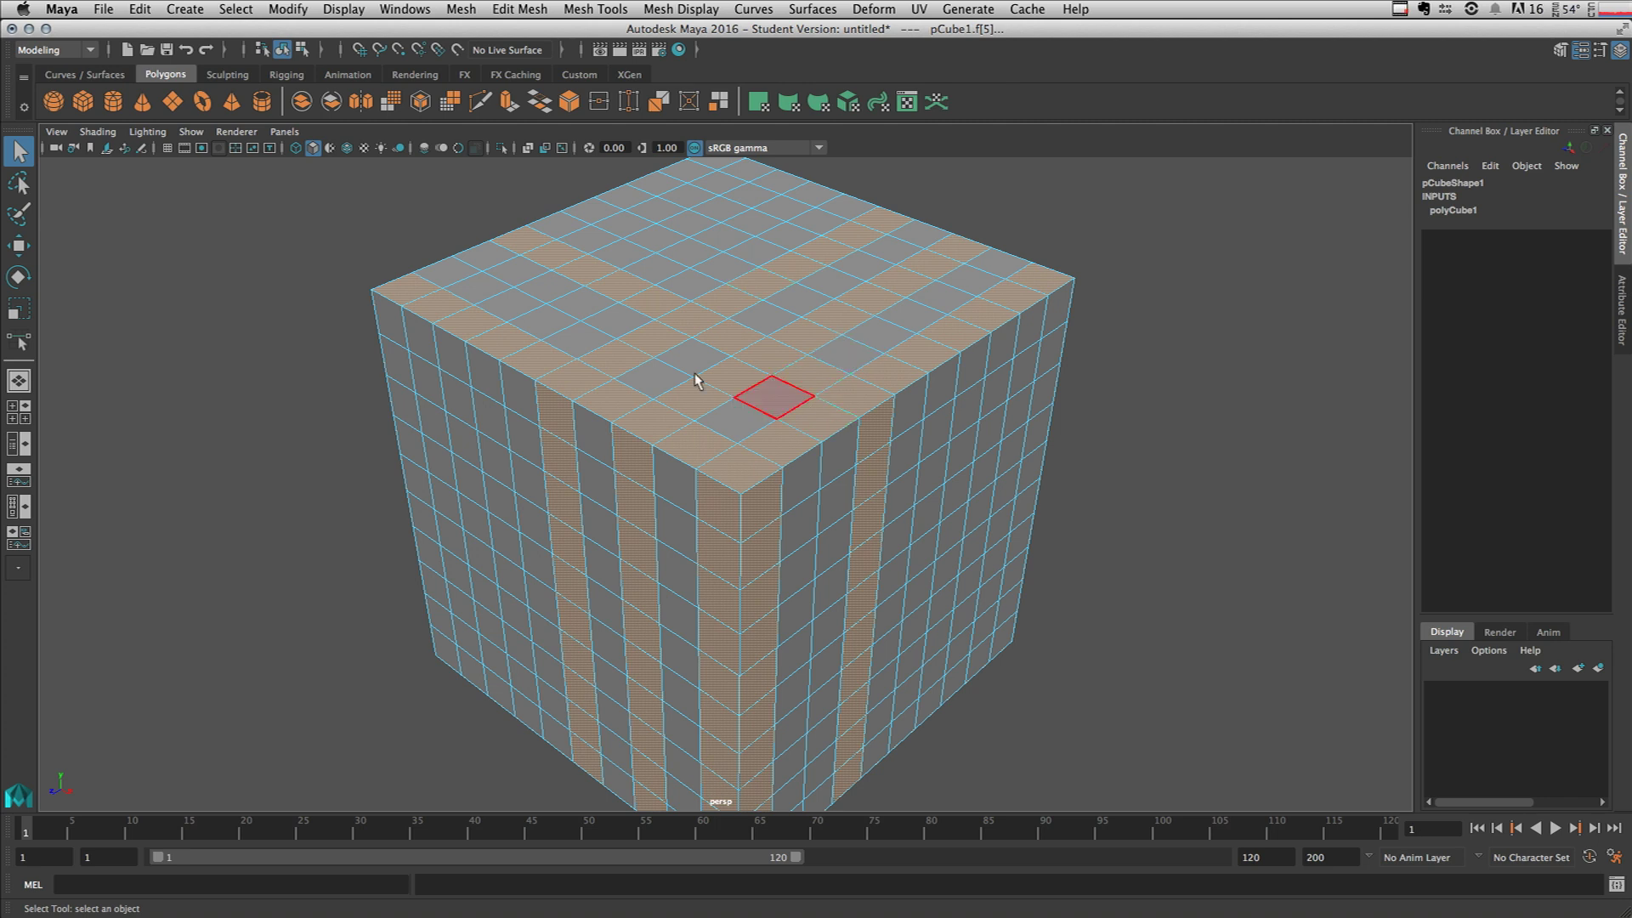
pyautogui.click(615, 403)
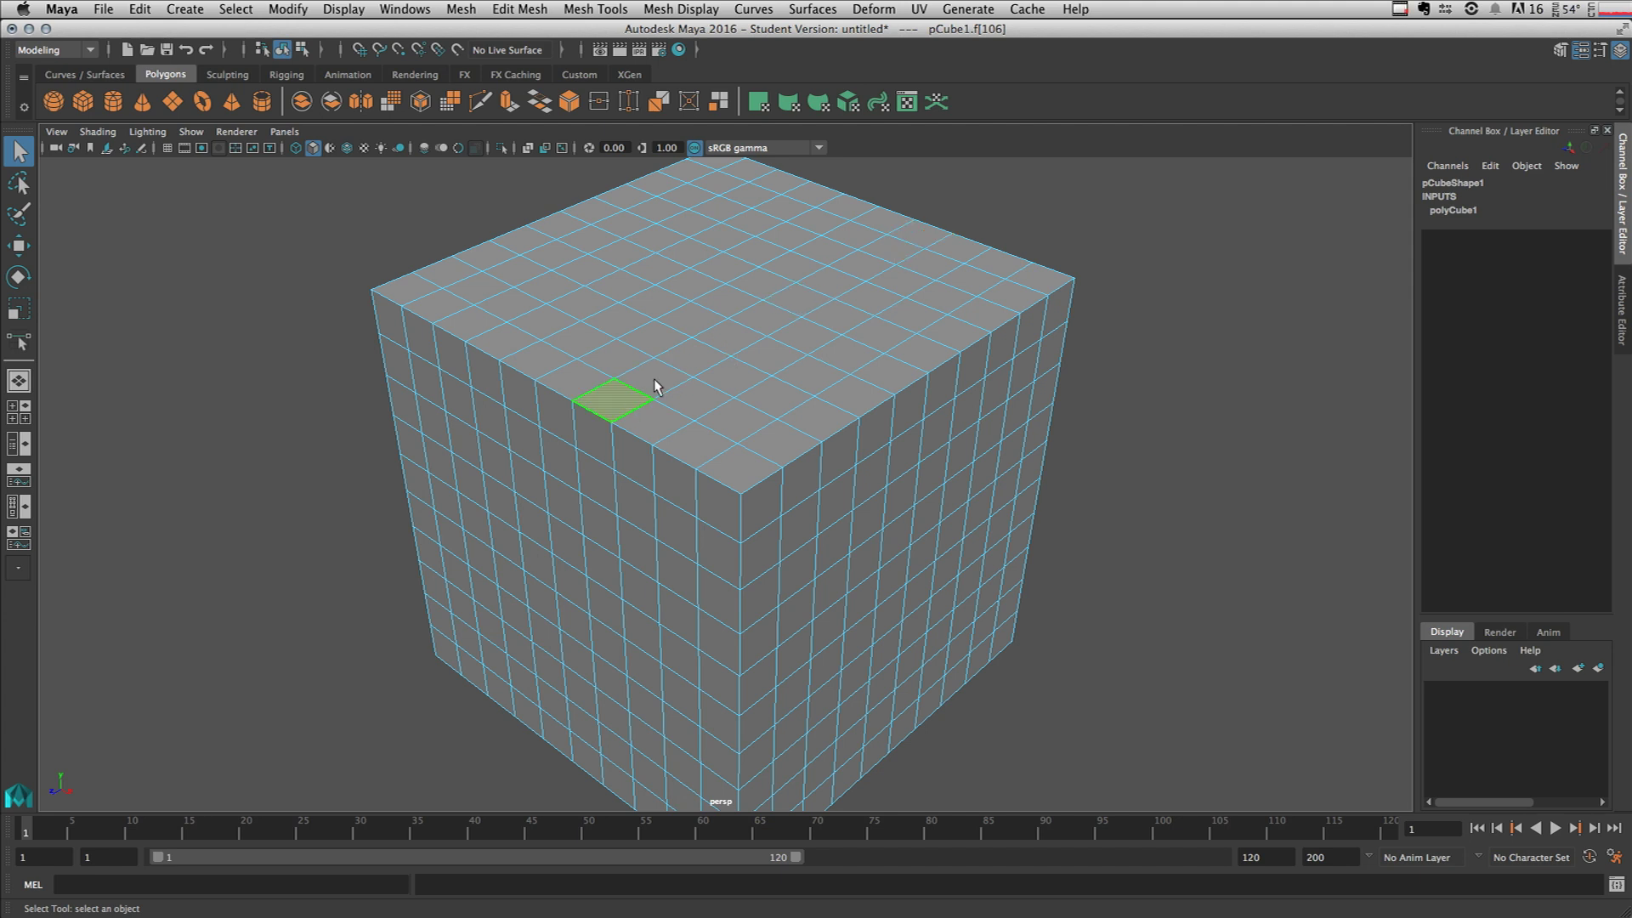
# Select a face path along the top and down the side, then keep only one top face.
pyautogui.keyDown('shift'); pyautogui.doubleClick(924, 235); pyautogui.keyUp('shift')
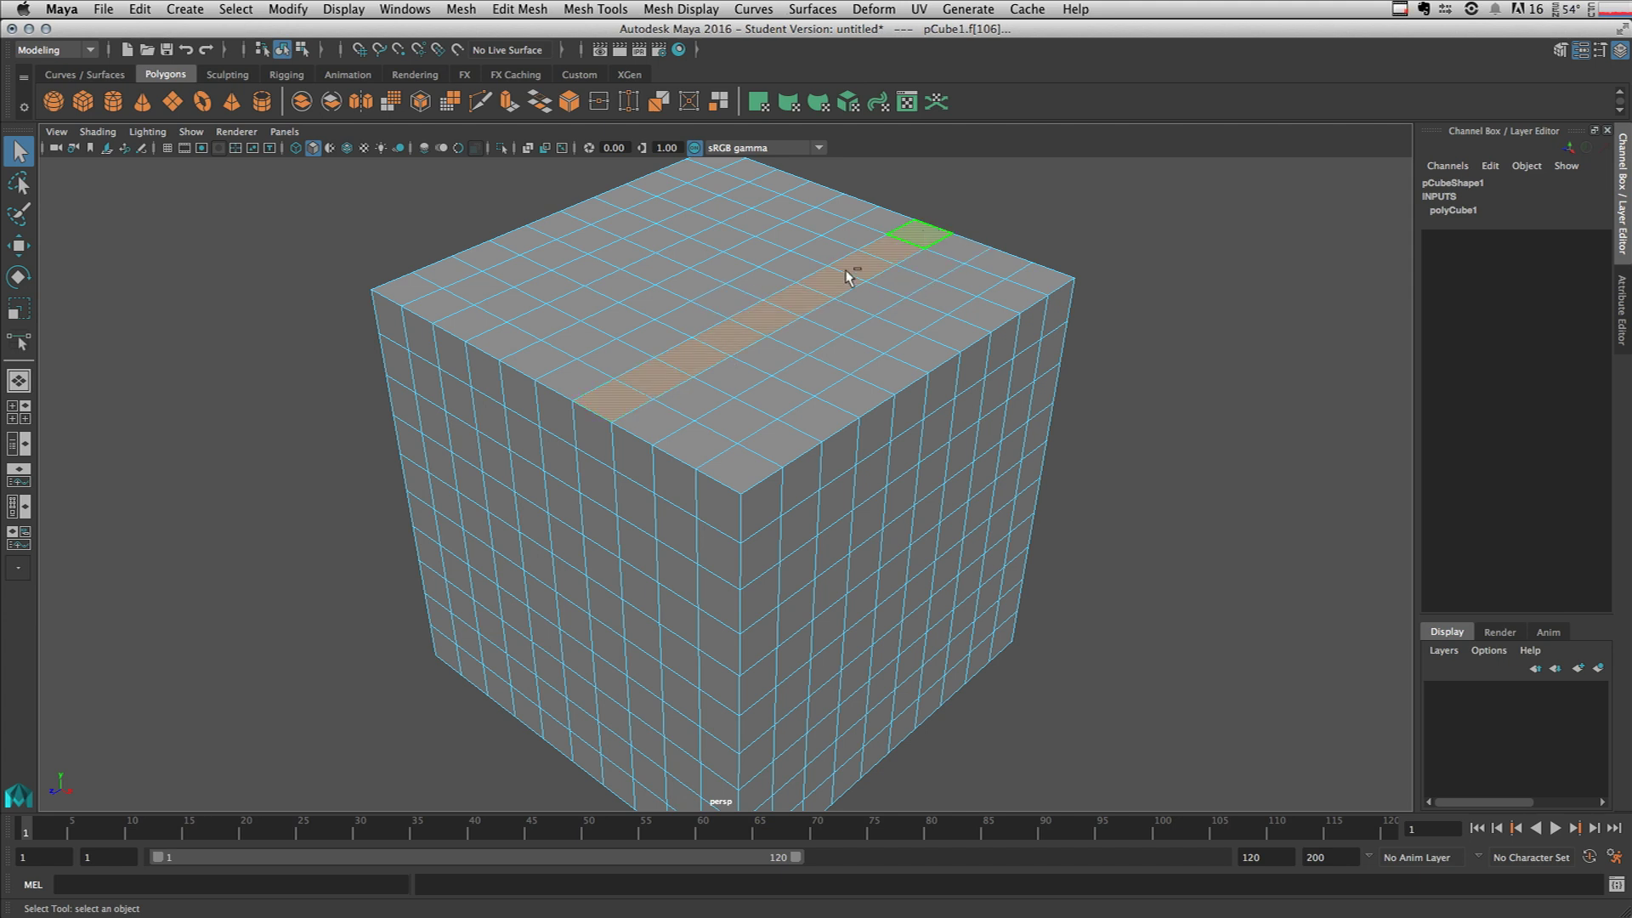
pyautogui.keyDown('shift'); pyautogui.click(594, 435); pyautogui.keyUp('shift')
pyautogui.keyDown('shift'); pyautogui.doubleClick(720, 499); pyautogui.keyUp('shift')
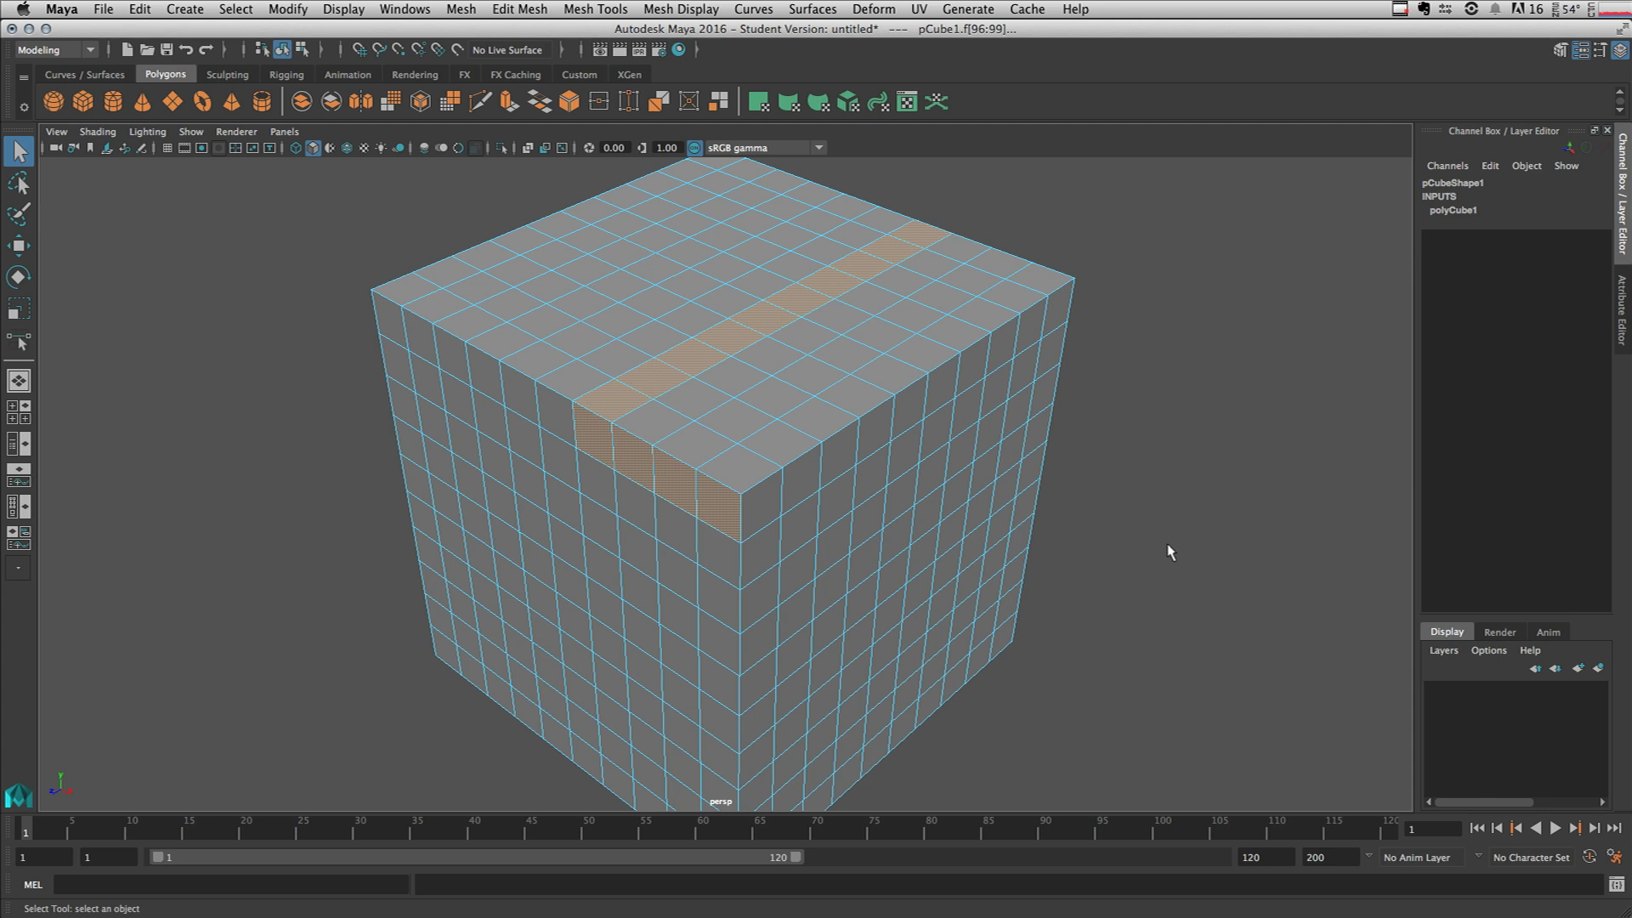
pyautogui.click(775, 444)
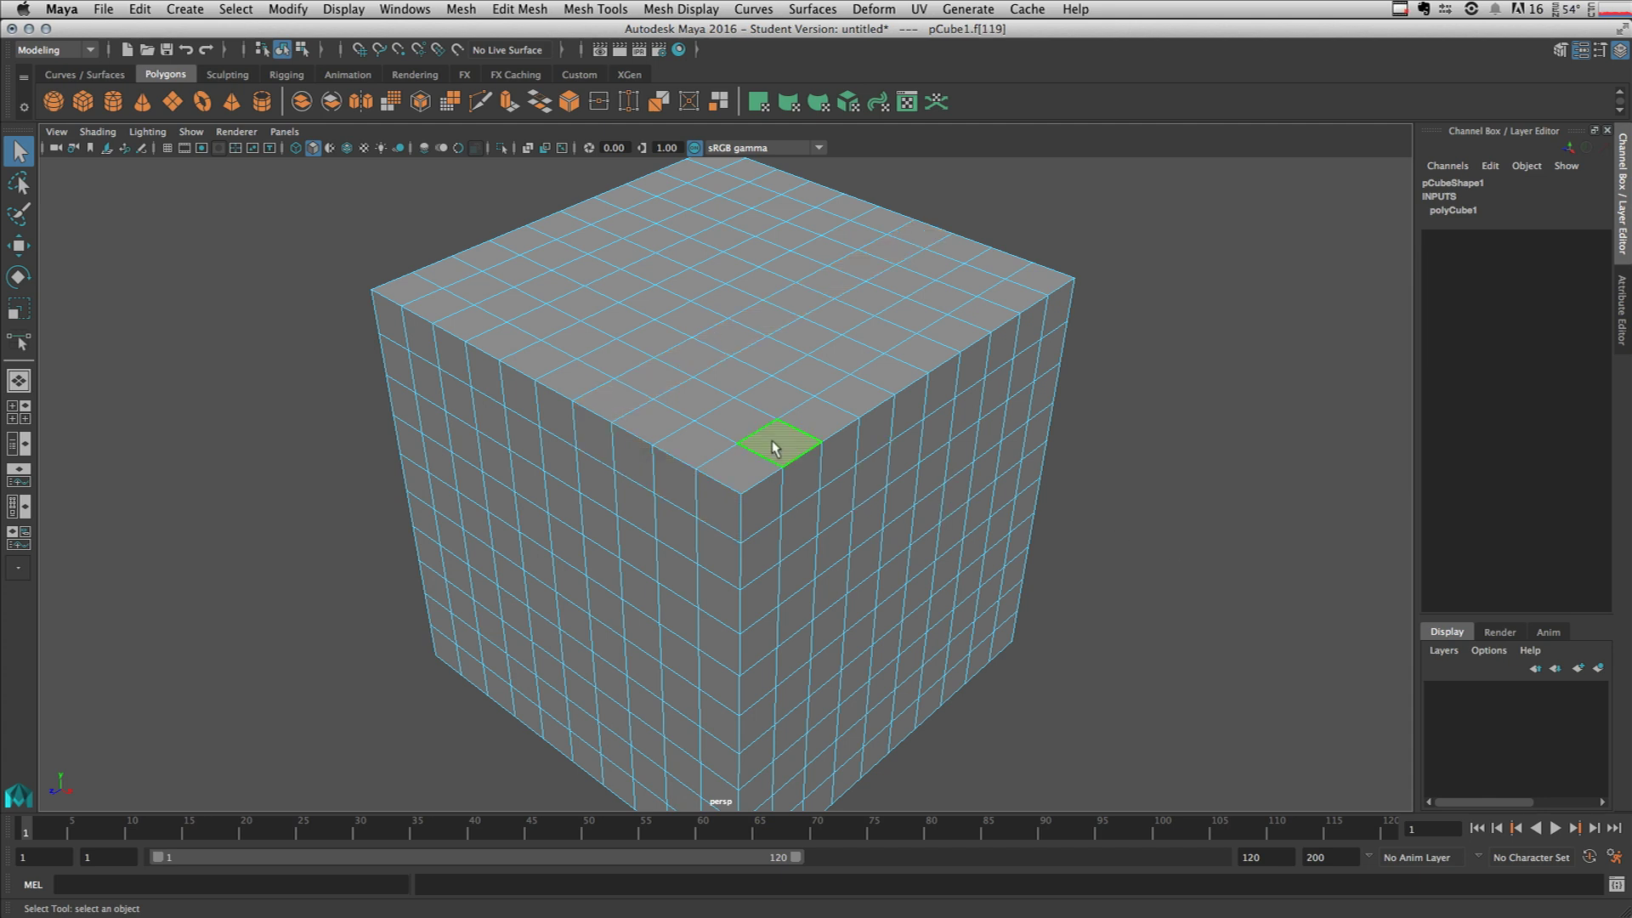
# Switch the cube to vertex selection and activate Select > Shortest Edge Path Tool.
pyautogui.moveTo(673, 323); pyautogui.dragTo(748, 302, button='right')
pyautogui.click(236, 10)
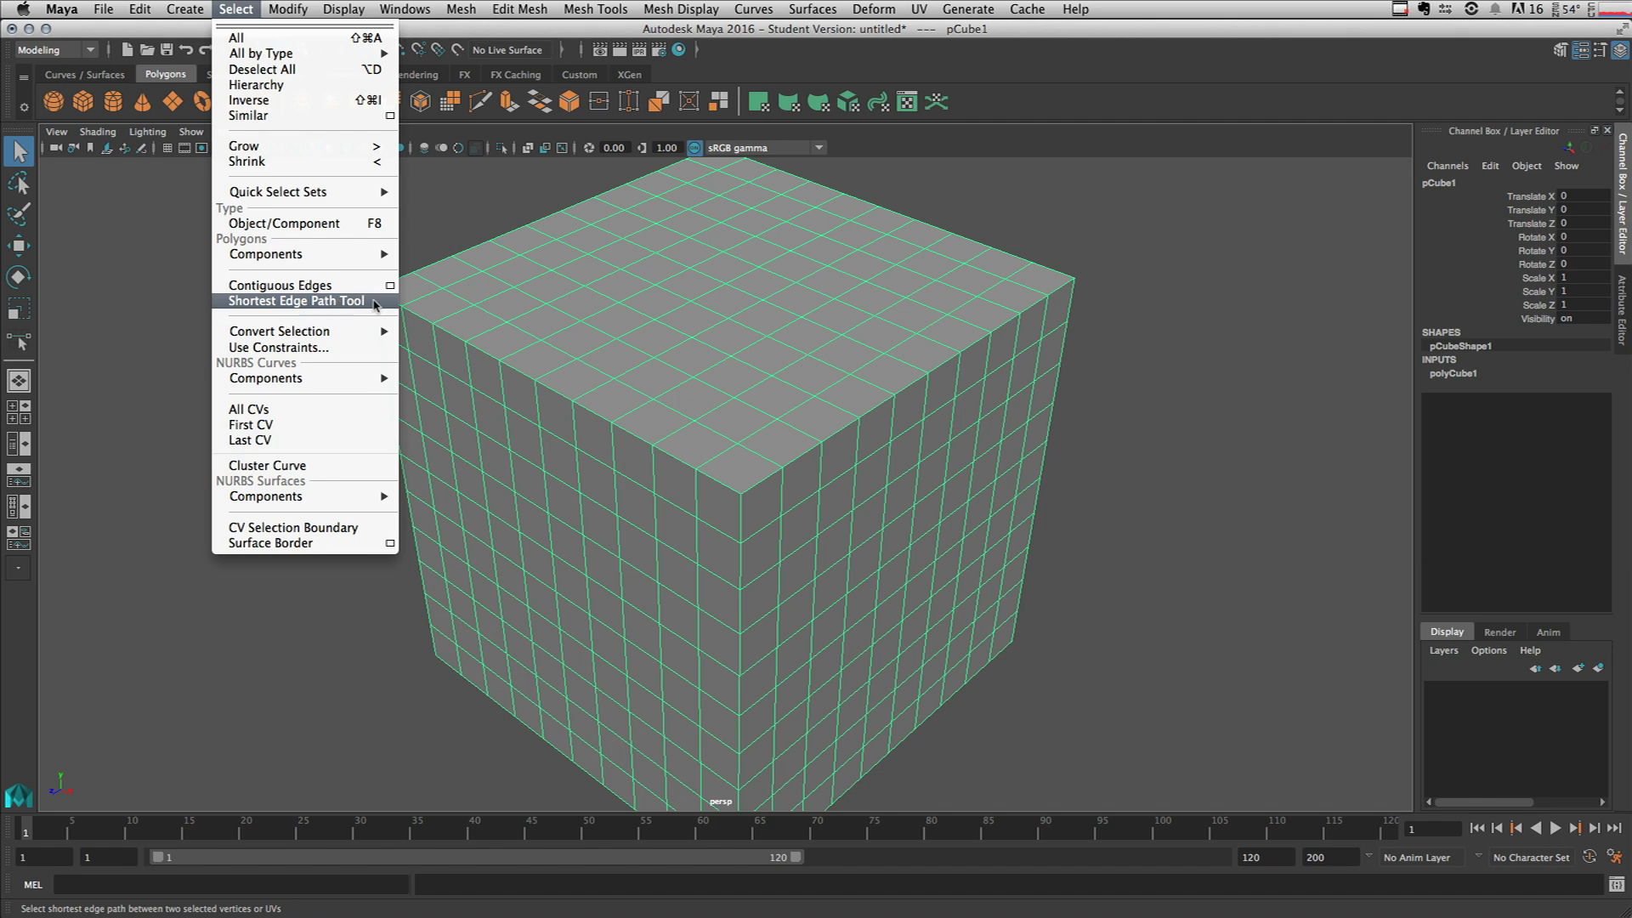
pyautogui.click(343, 302)
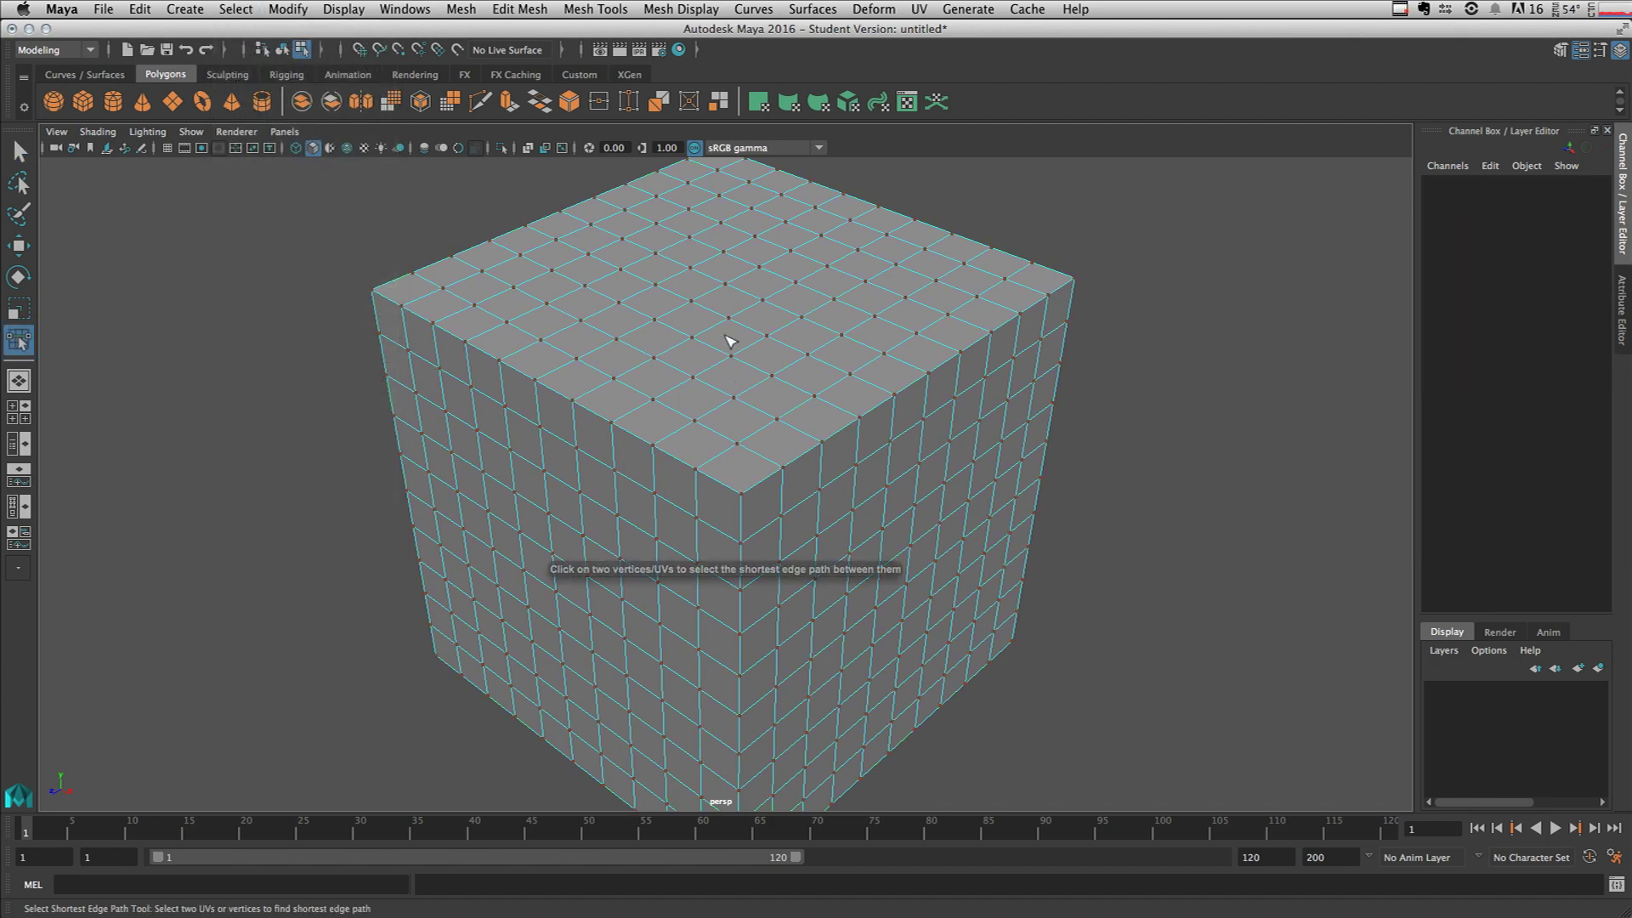
# Trace shortest edge paths from a top vertex to the right face and onward, then change component mode.
pyautogui.click(721, 225)
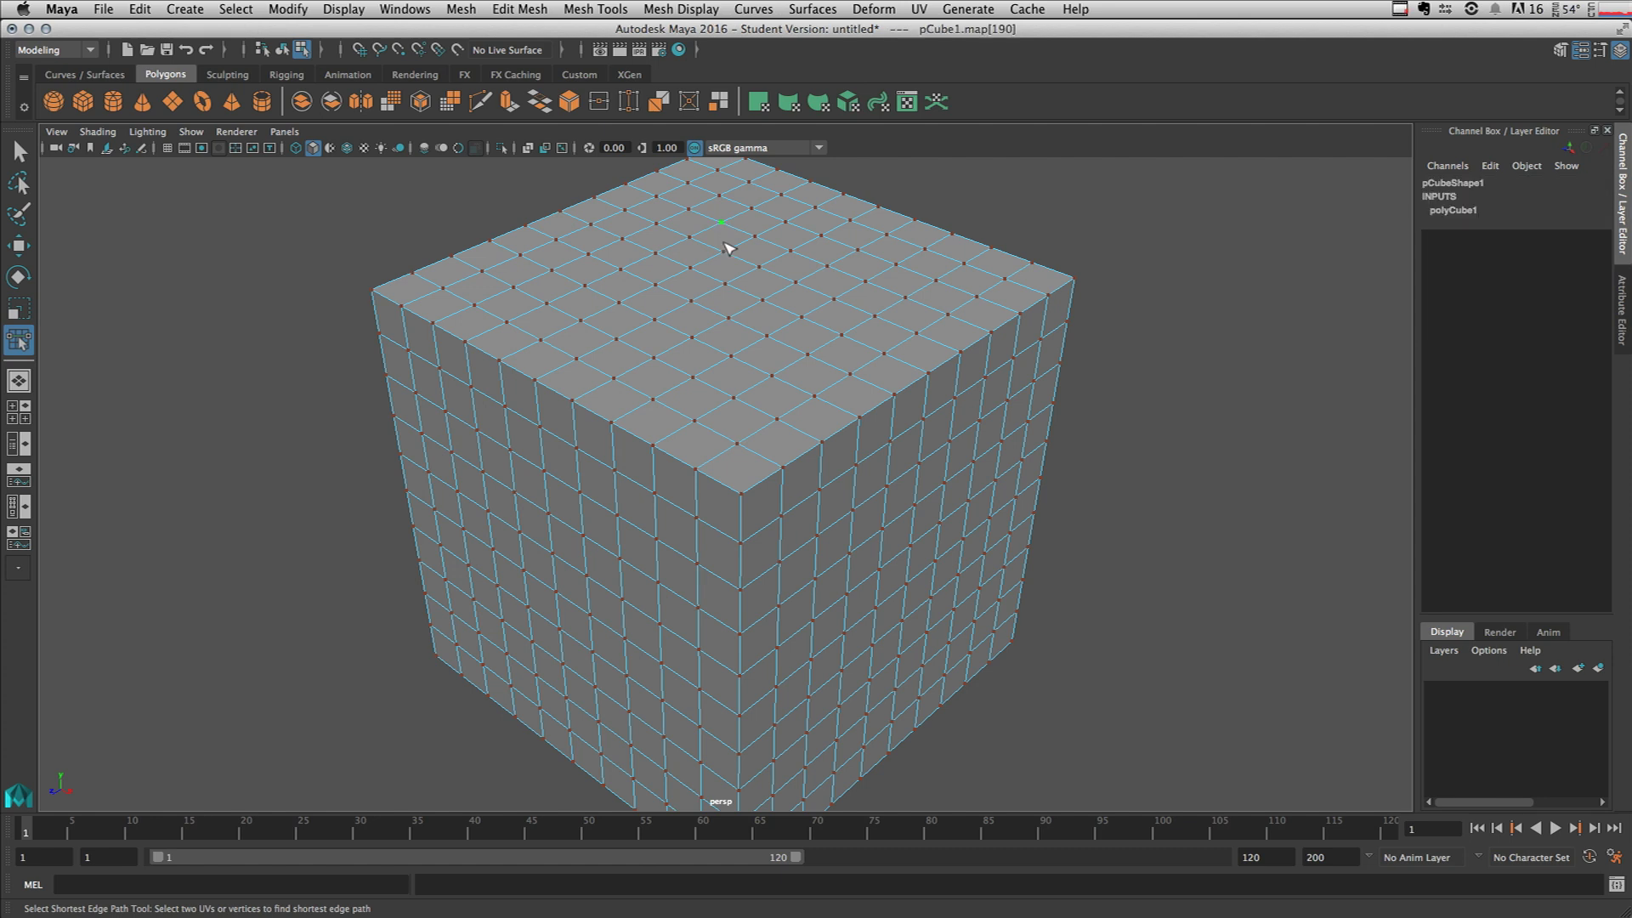
pyautogui.click(940, 523)
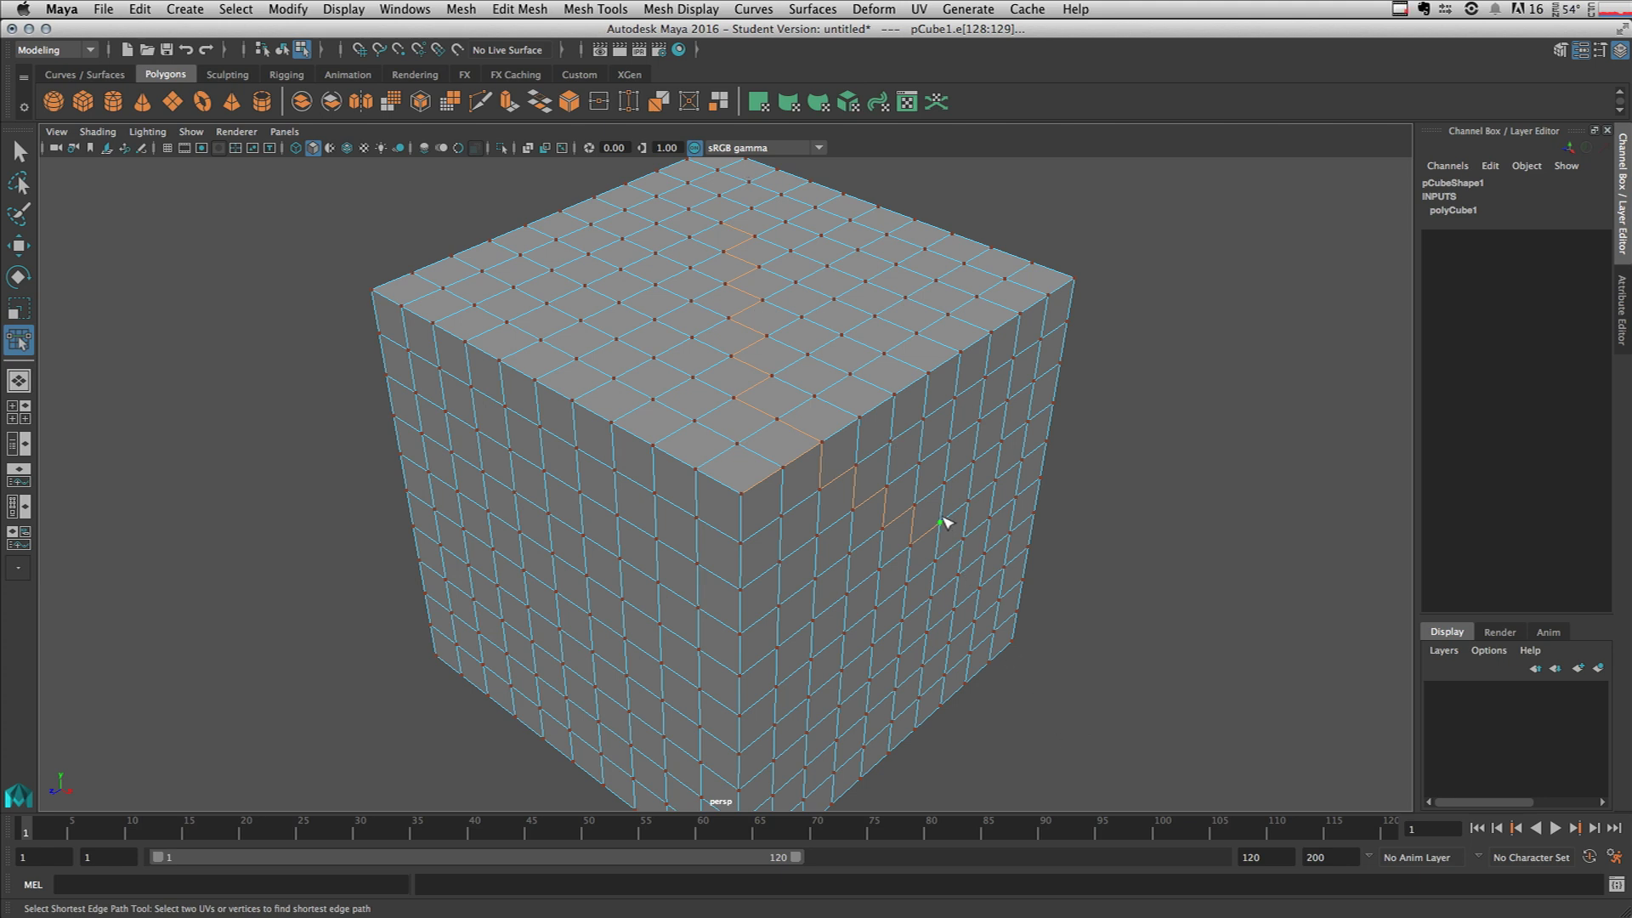
pyautogui.click(536, 676)
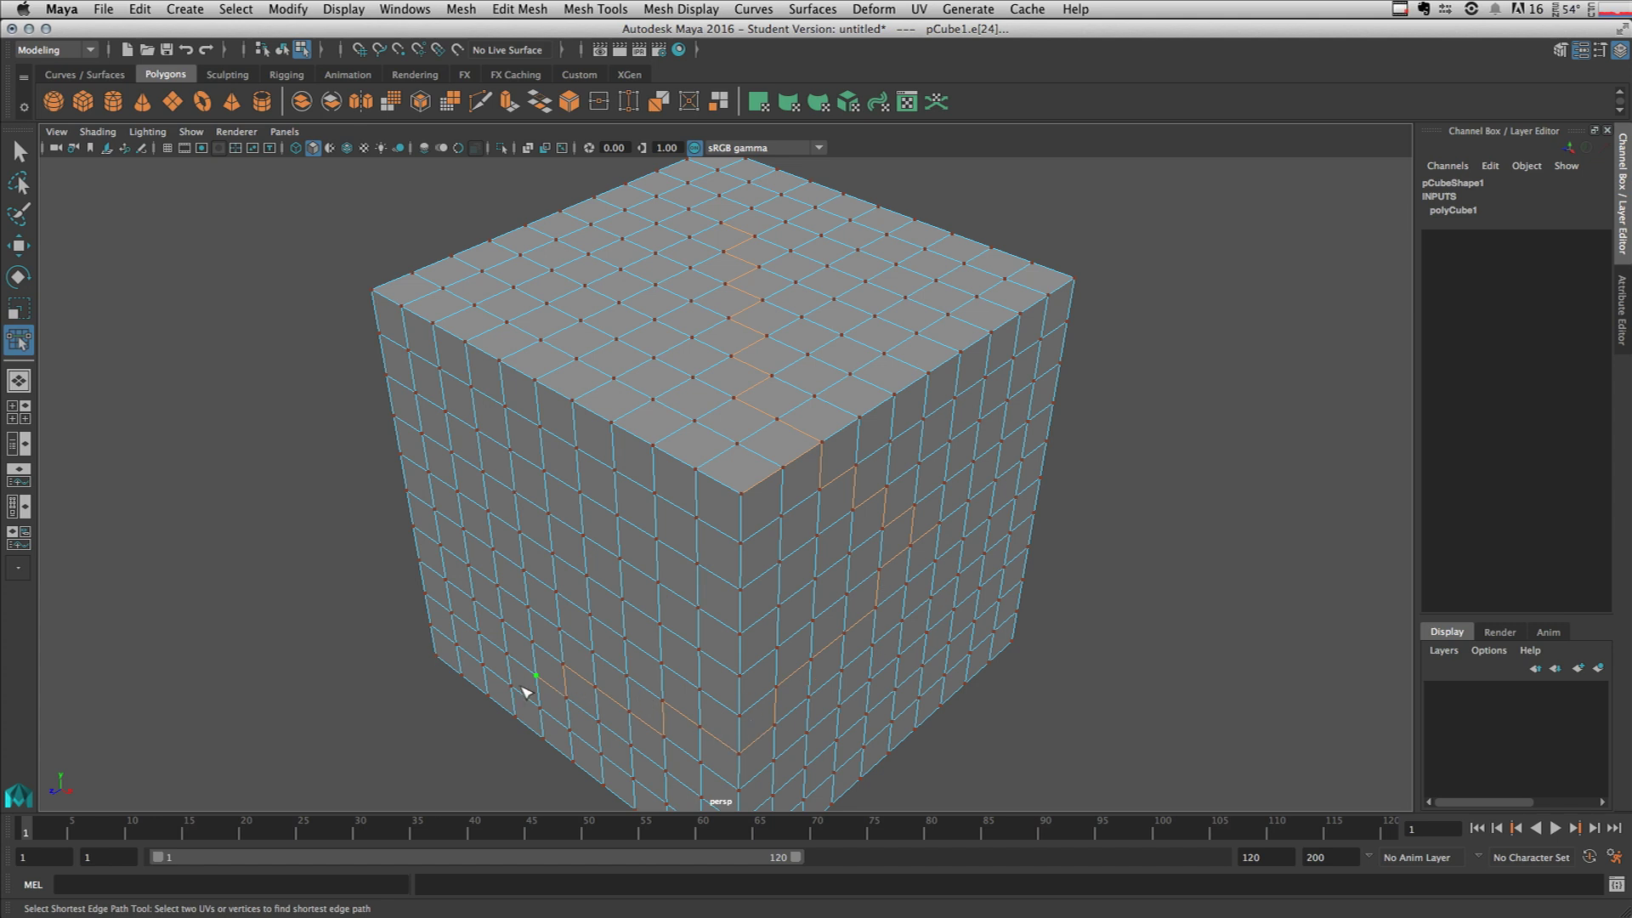
pyautogui.click(577, 634)
pyautogui.moveTo(650, 336); pyautogui.dragTo(679, 364, button='right')
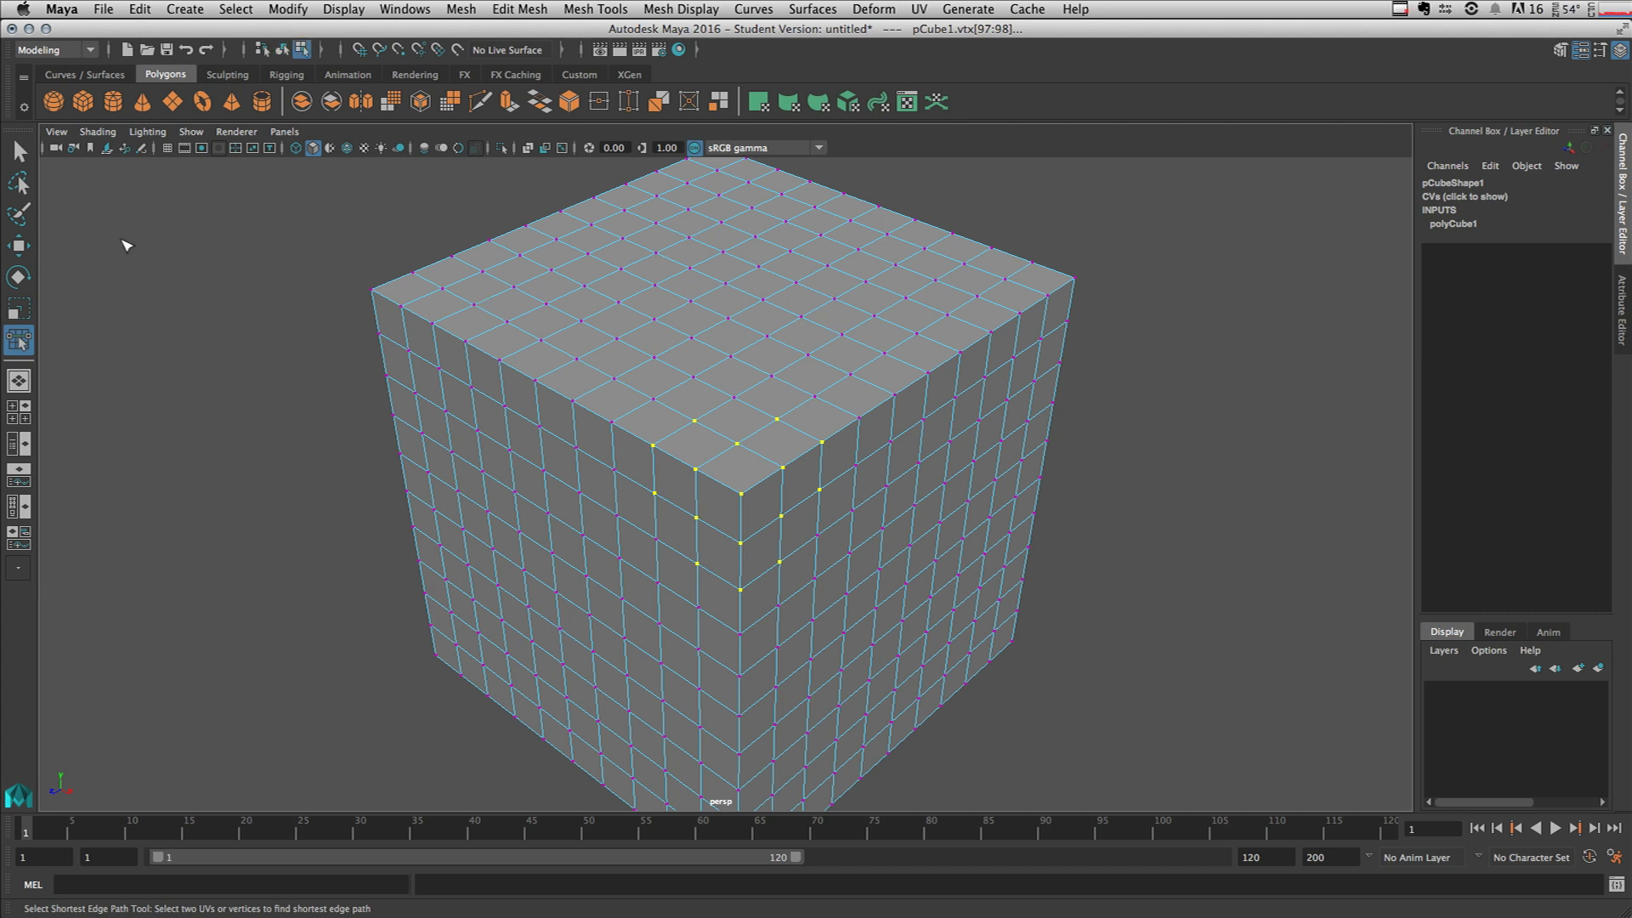
# Marquee-select a block of top vertices and pickwalk it right twice, then down.
pyautogui.click(19, 152)
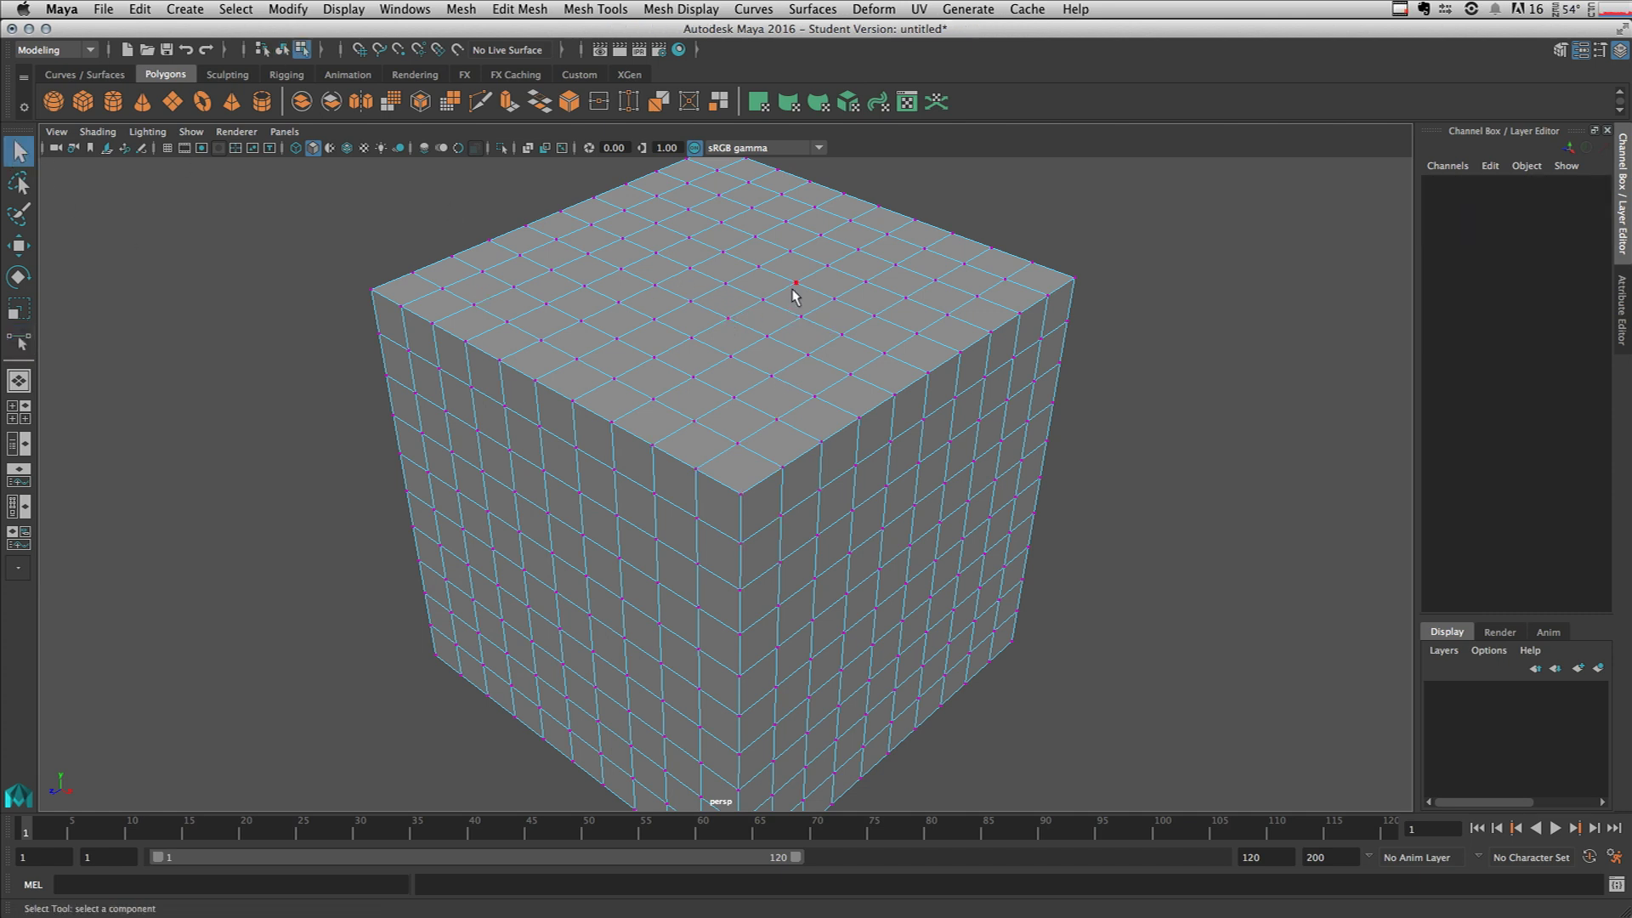
pyautogui.moveTo(783, 280); pyautogui.dragTo(690, 347)
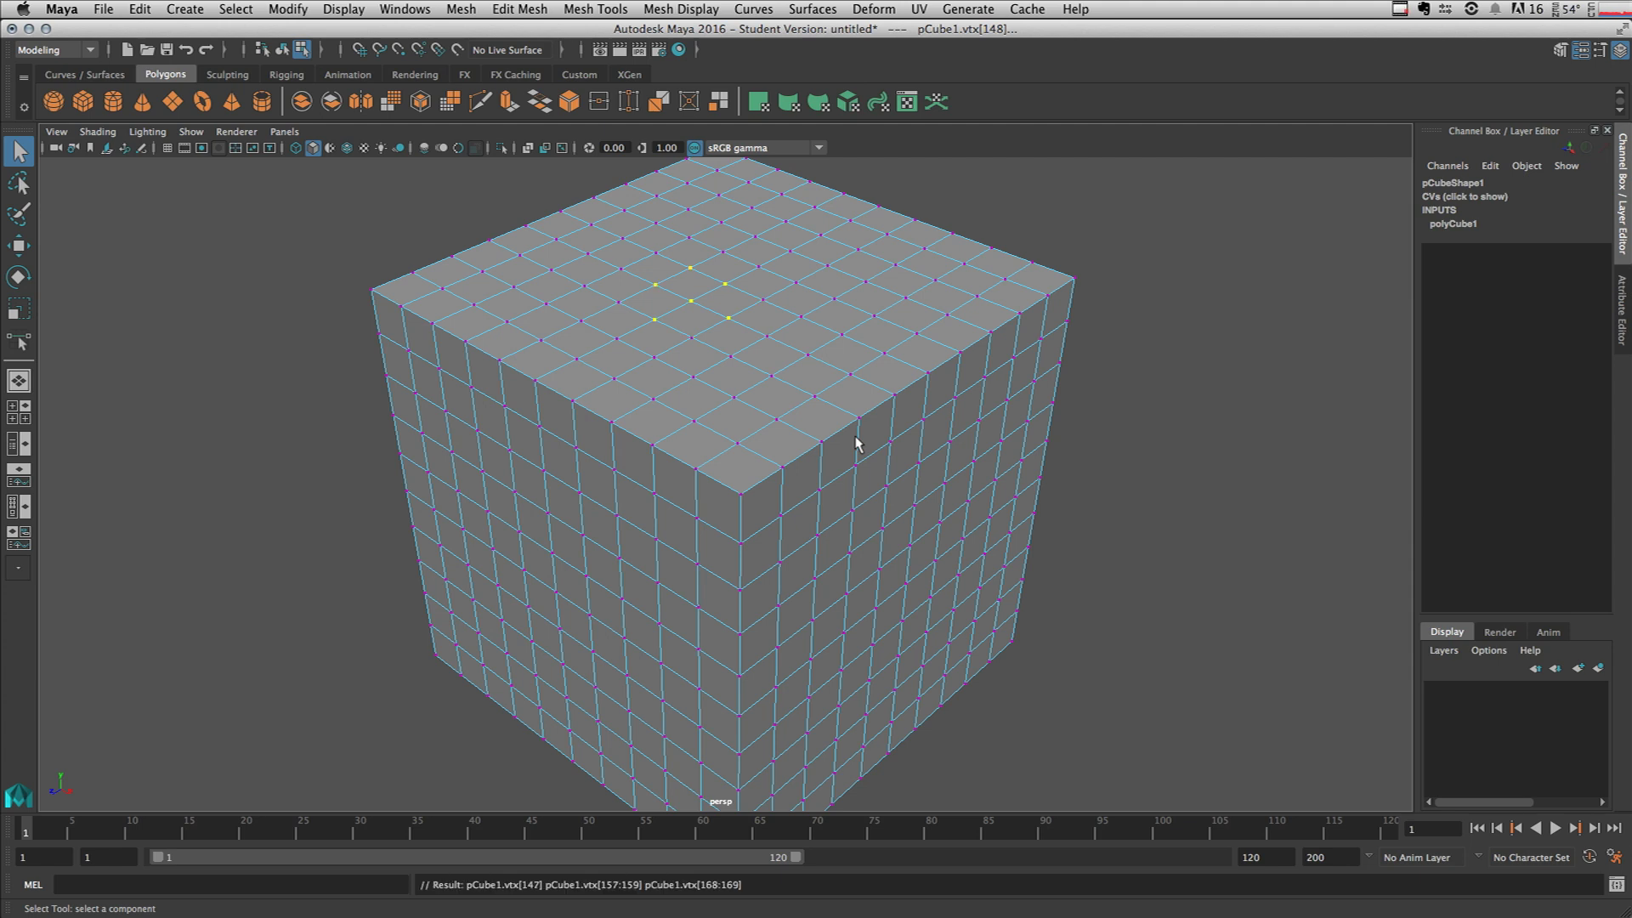
pyautogui.press('Right')
pyautogui.press('Right')
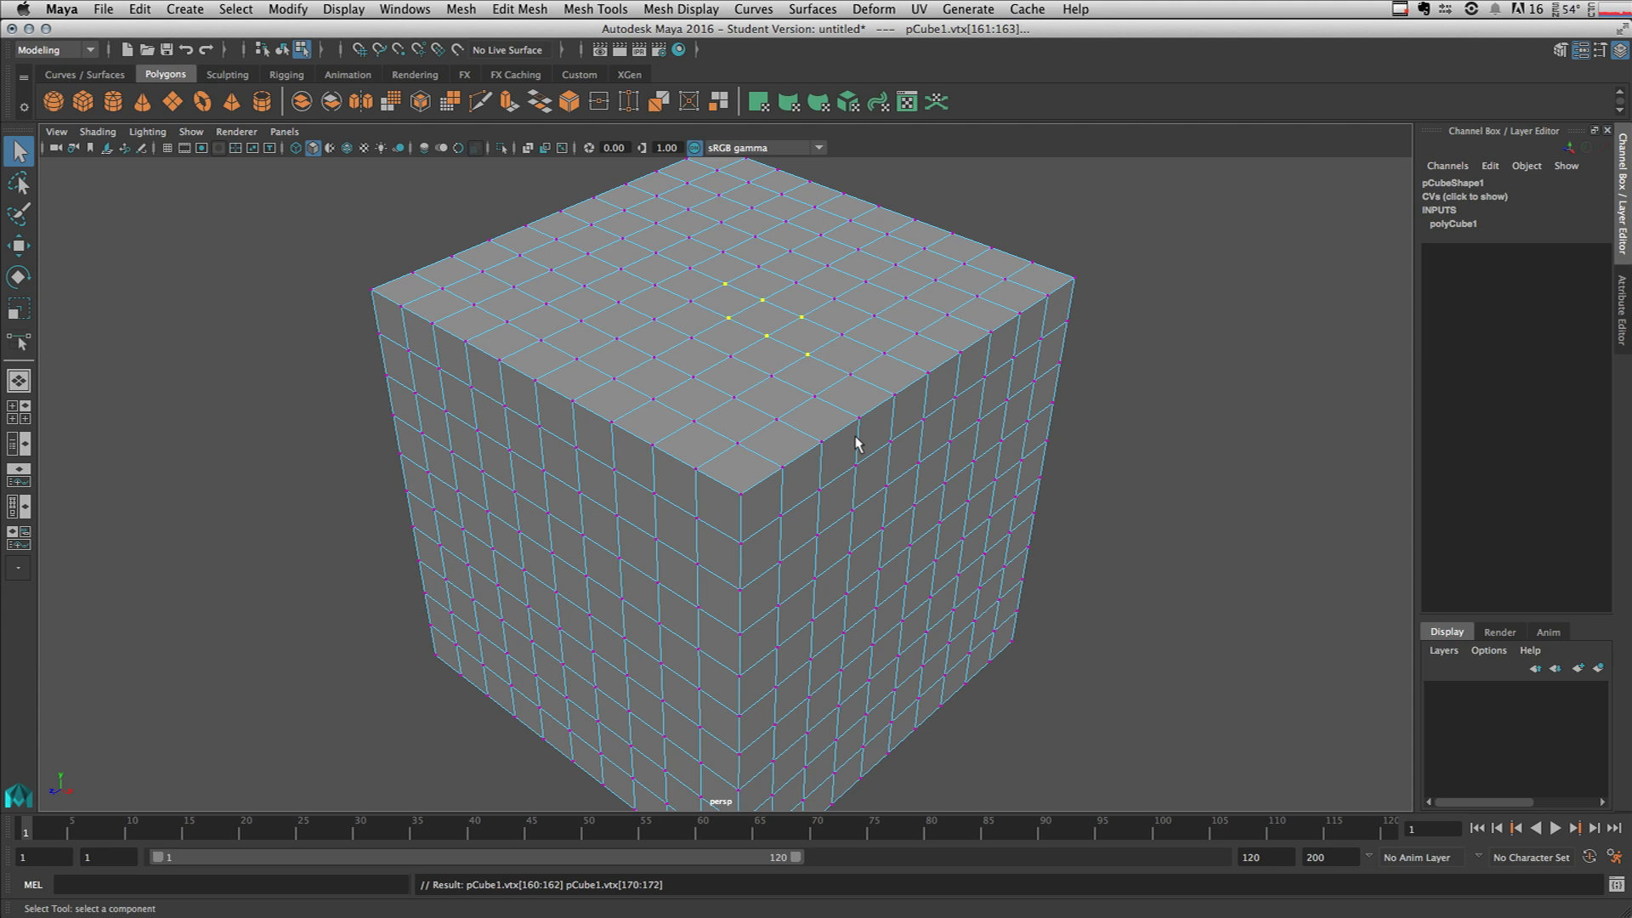
pyautogui.press('Right')
pyautogui.press('Right')
pyautogui.press('Right')
pyautogui.press('Right')
pyautogui.press('Right')
pyautogui.press('Right')
pyautogui.press('Down')
pyautogui.press('Down')
pyautogui.press('Down')
pyautogui.press('Down')
pyautogui.press('Down')
pyautogui.press('Down')
pyautogui.press('Down')
pyautogui.press('Down')
# Pickwalk the vertices further, tumble to the front, and walk them onto the front face.
pyautogui.press('Up')
pyautogui.press('Up')
pyautogui.press('Up')
pyautogui.press('Up')
pyautogui.press('Left')
pyautogui.press('Up')
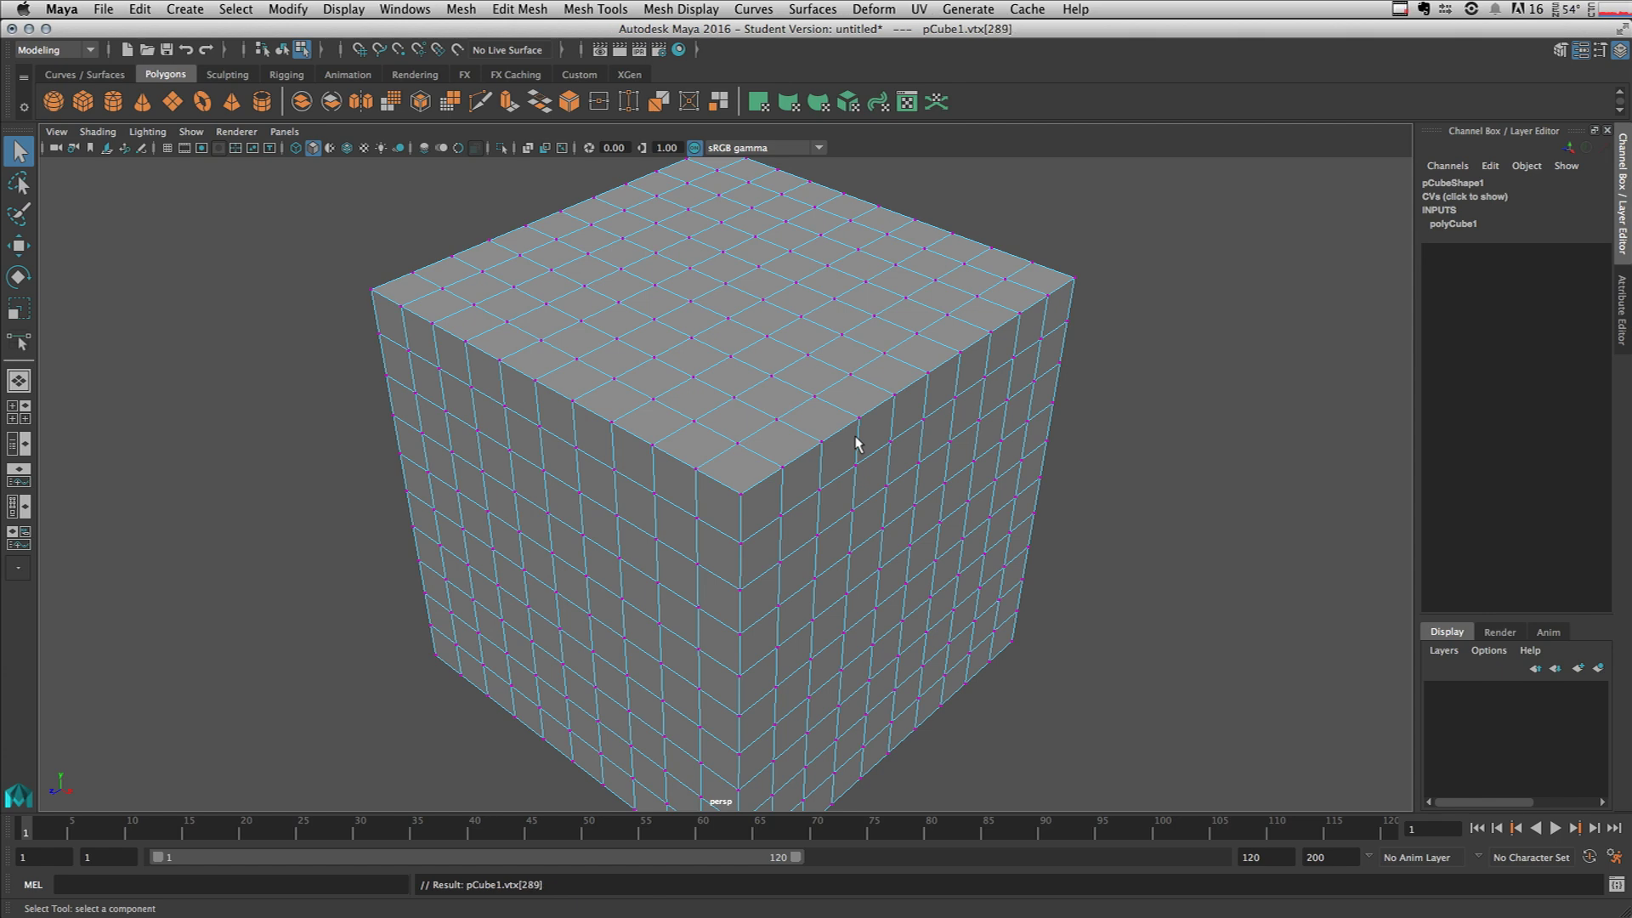
pyautogui.keyDown('alt'); pyautogui.moveTo(955, 532); pyautogui.dragTo(727, 663); pyautogui.keyUp('alt')
pyautogui.press('Up')
pyautogui.press('Up')
pyautogui.press('Up')
pyautogui.press('Up')
pyautogui.press('Up')
pyautogui.press('Up')
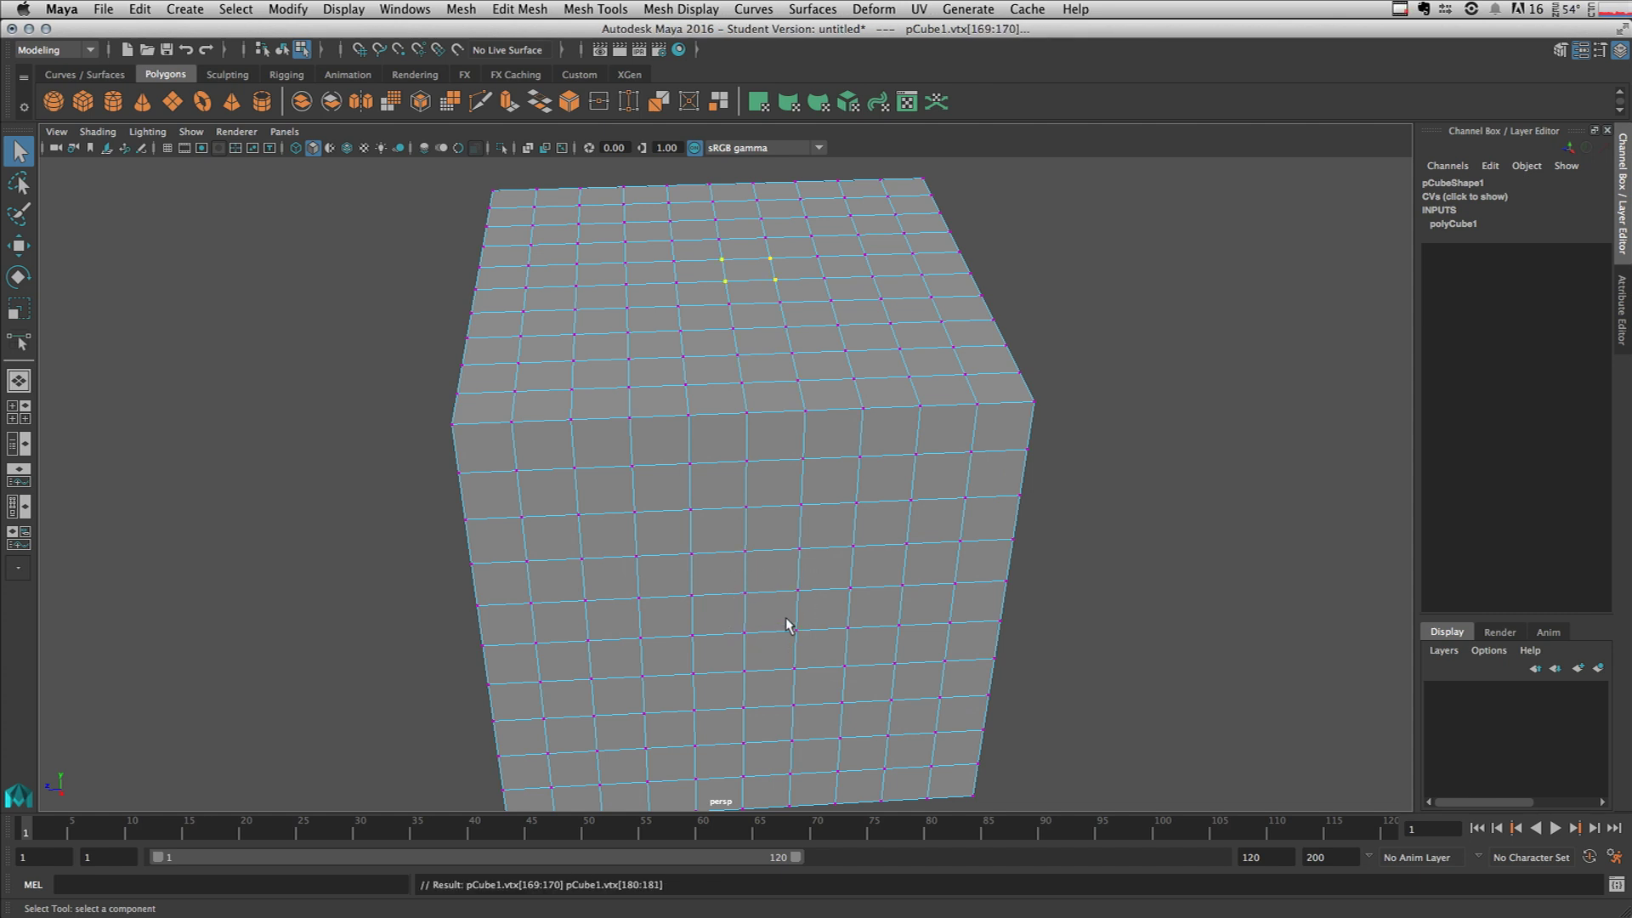
pyautogui.press('Down')
pyautogui.press('Down')
pyautogui.press('Down')
pyautogui.press('Down')
pyautogui.press('Down')
pyautogui.press('Down')
pyautogui.press('Down')
# From a front view, grow the vertex selection twice to a 6x6 block.
pyautogui.keyDown('alt'); pyautogui.moveTo(854, 688); pyautogui.dragTo(838, 641); pyautogui.keyUp('alt')
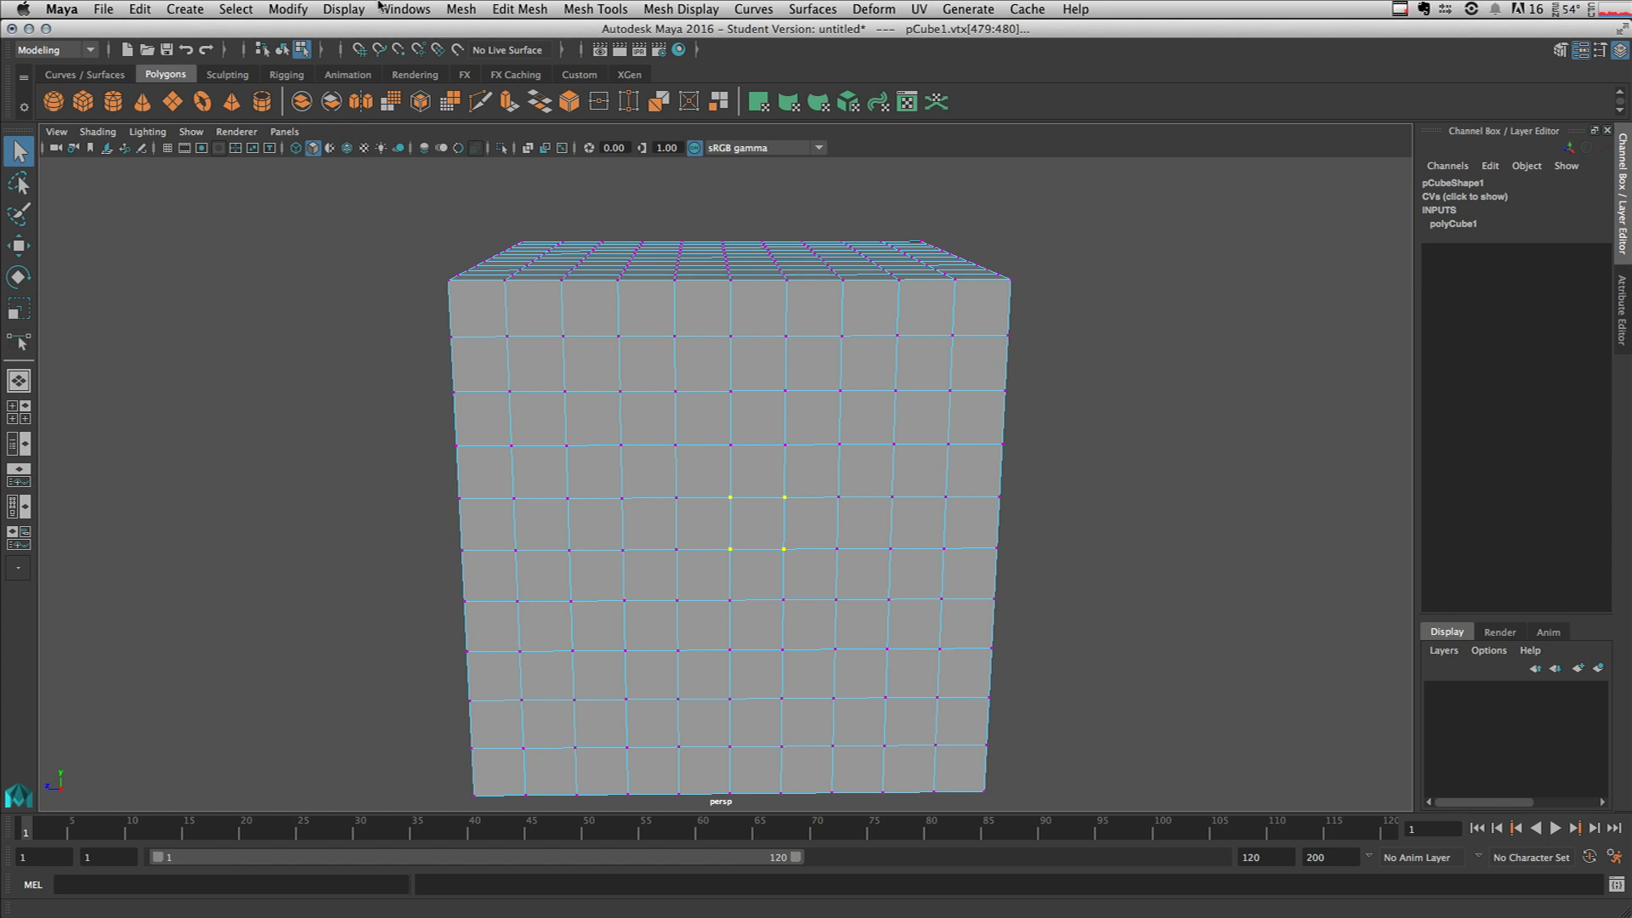
pyautogui.click(236, 9)
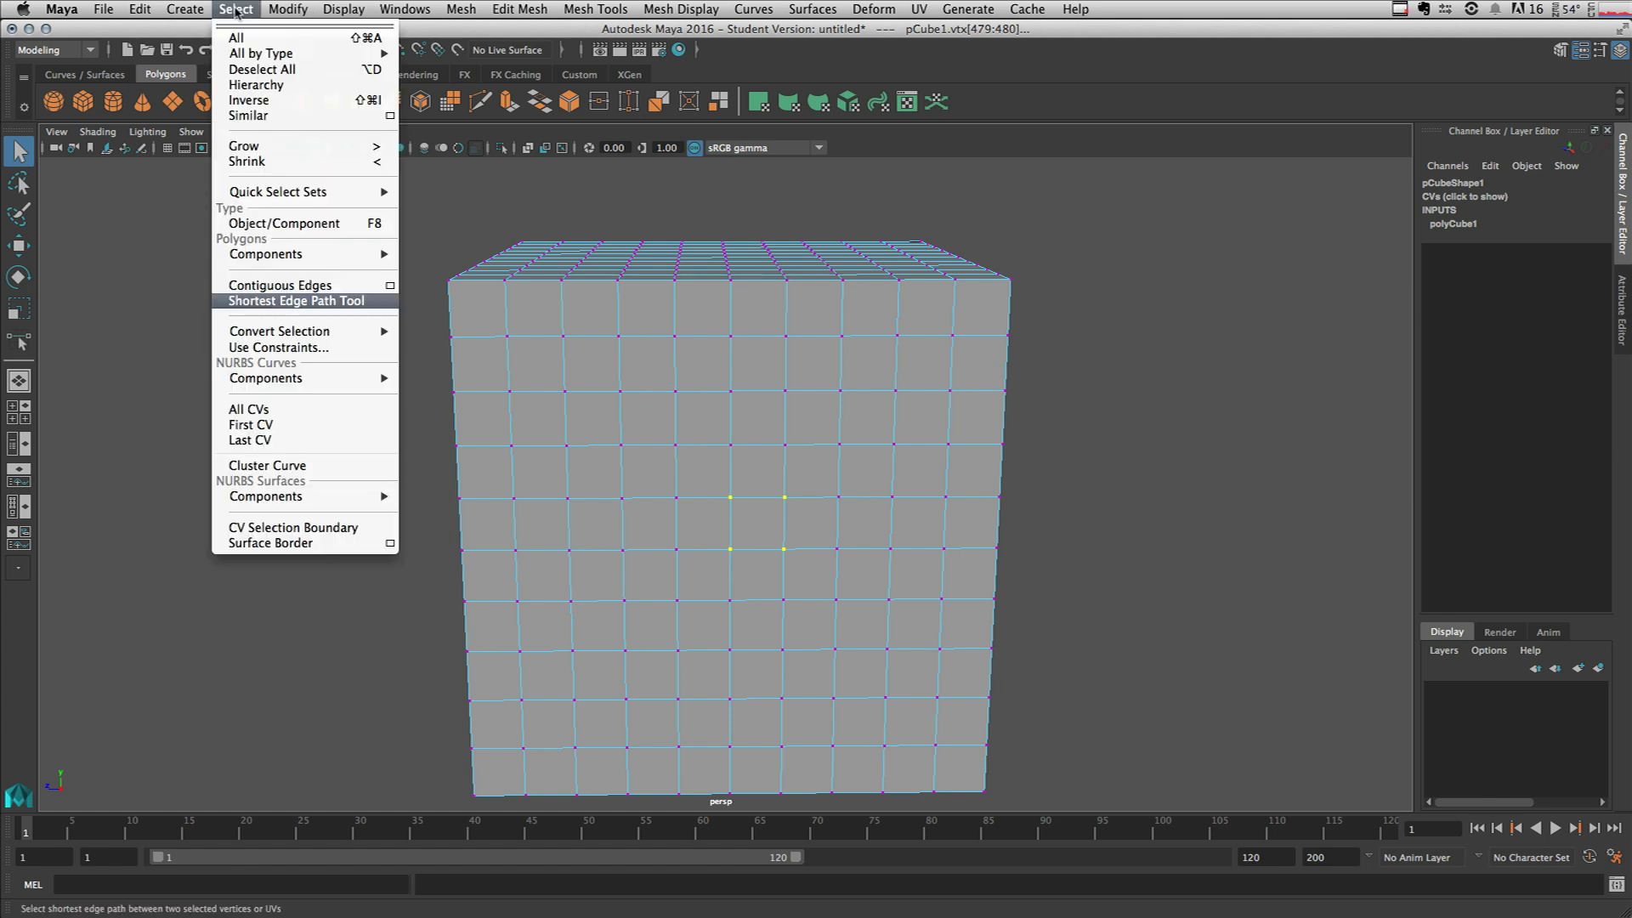
pyautogui.click(275, 151)
pyautogui.click(236, 9)
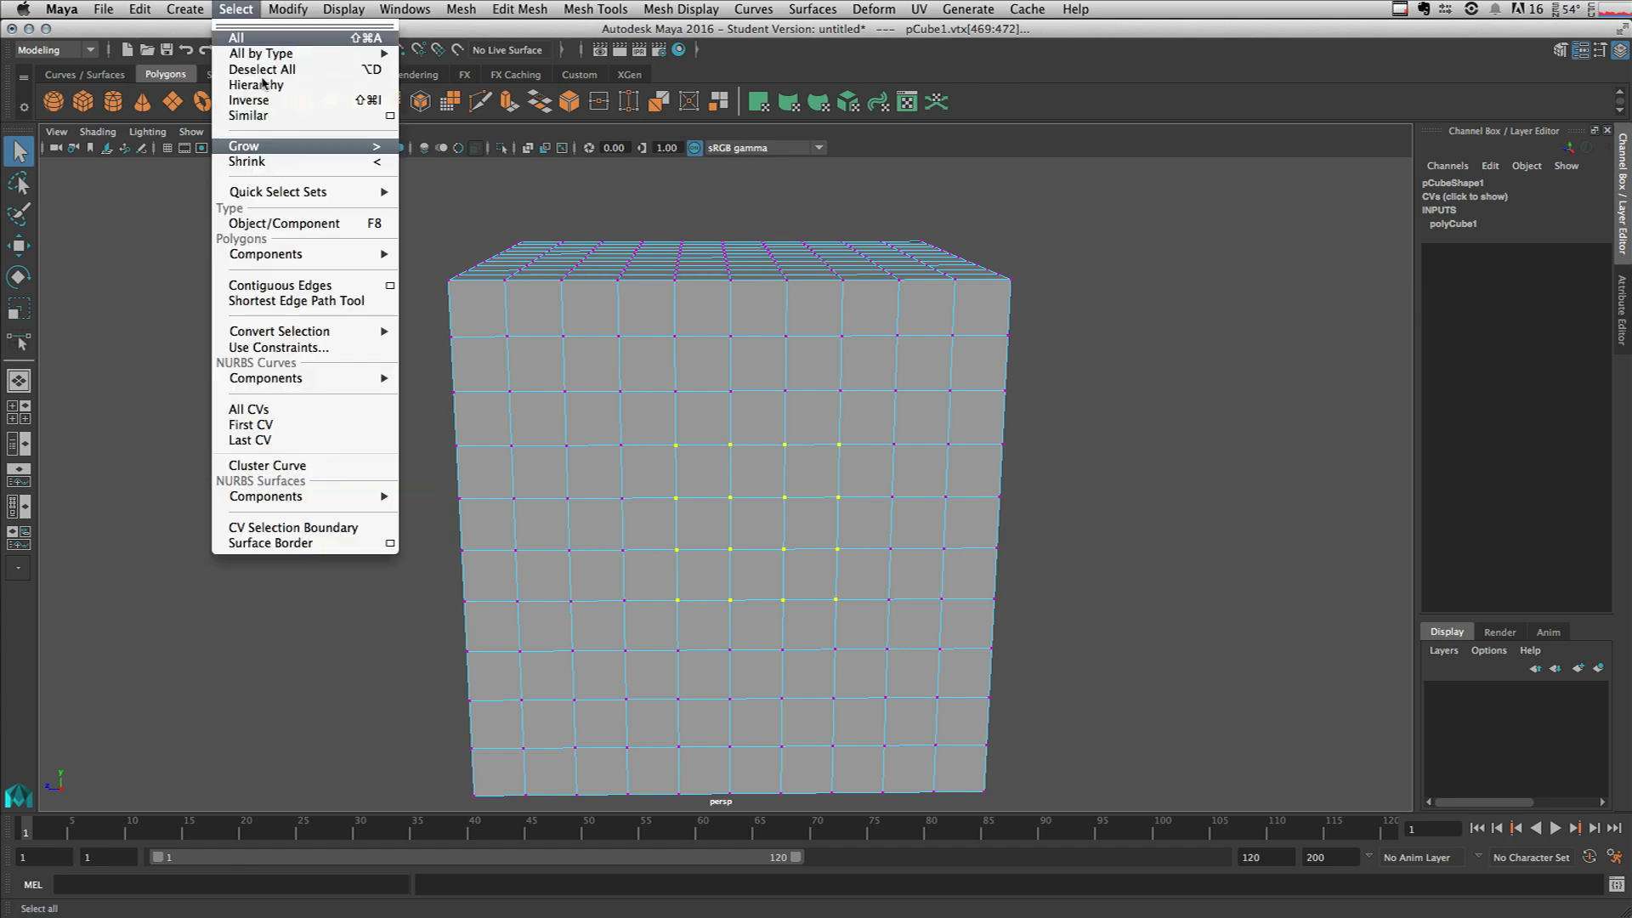
pyautogui.click(264, 148)
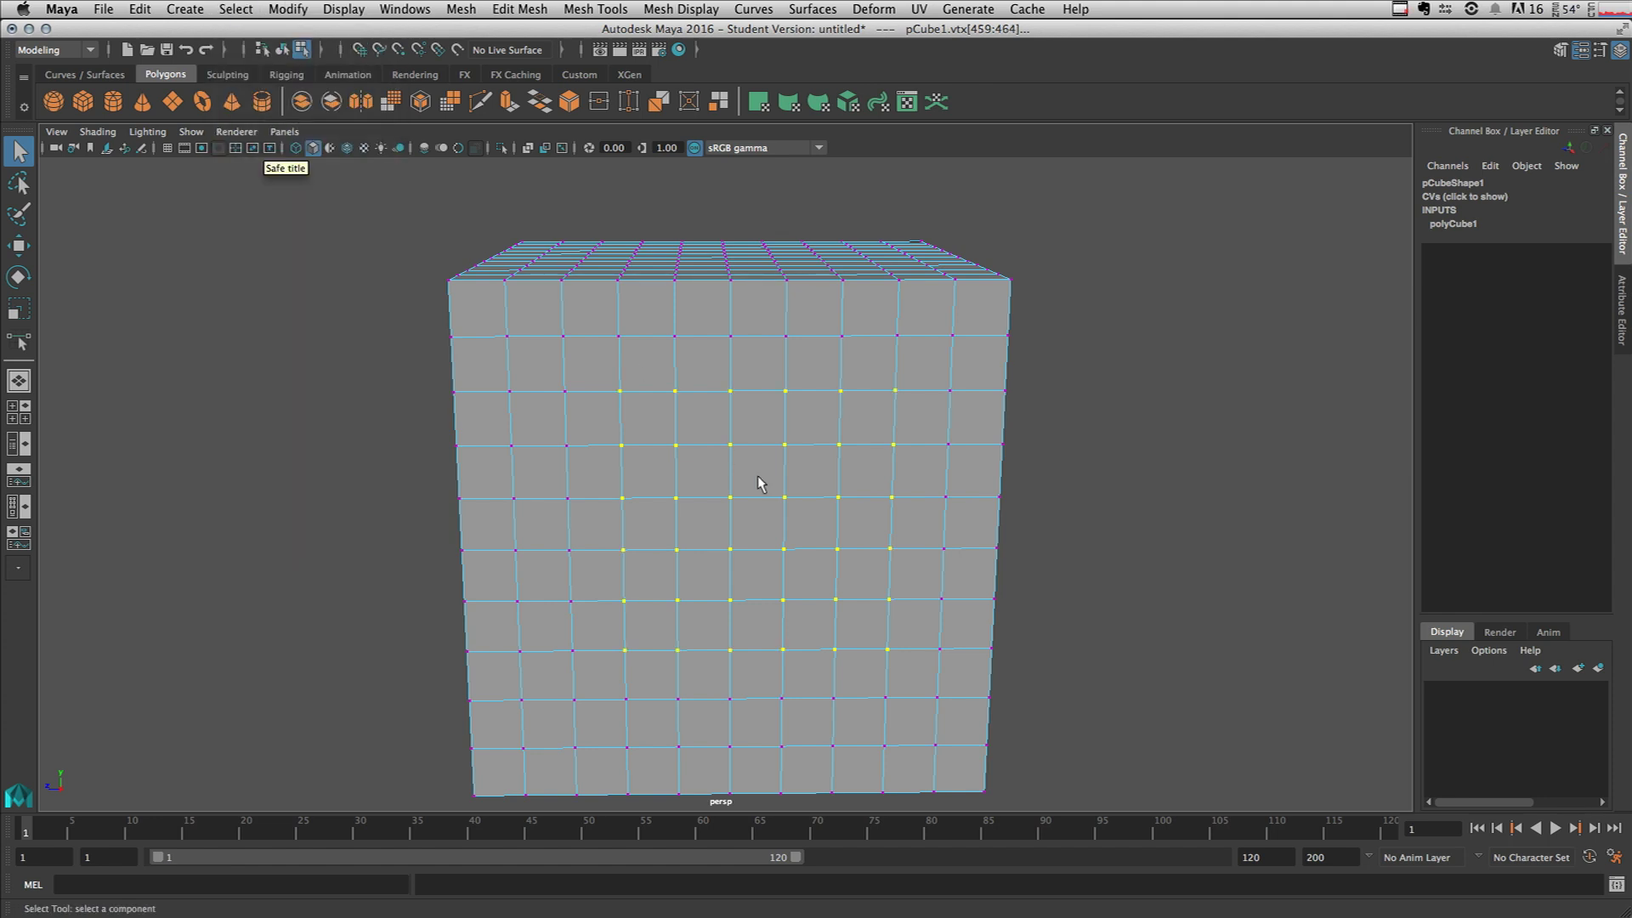
# Convert the vertices to faces and shrink the face selection twice to 3x3.
pyautogui.click(255, 10)
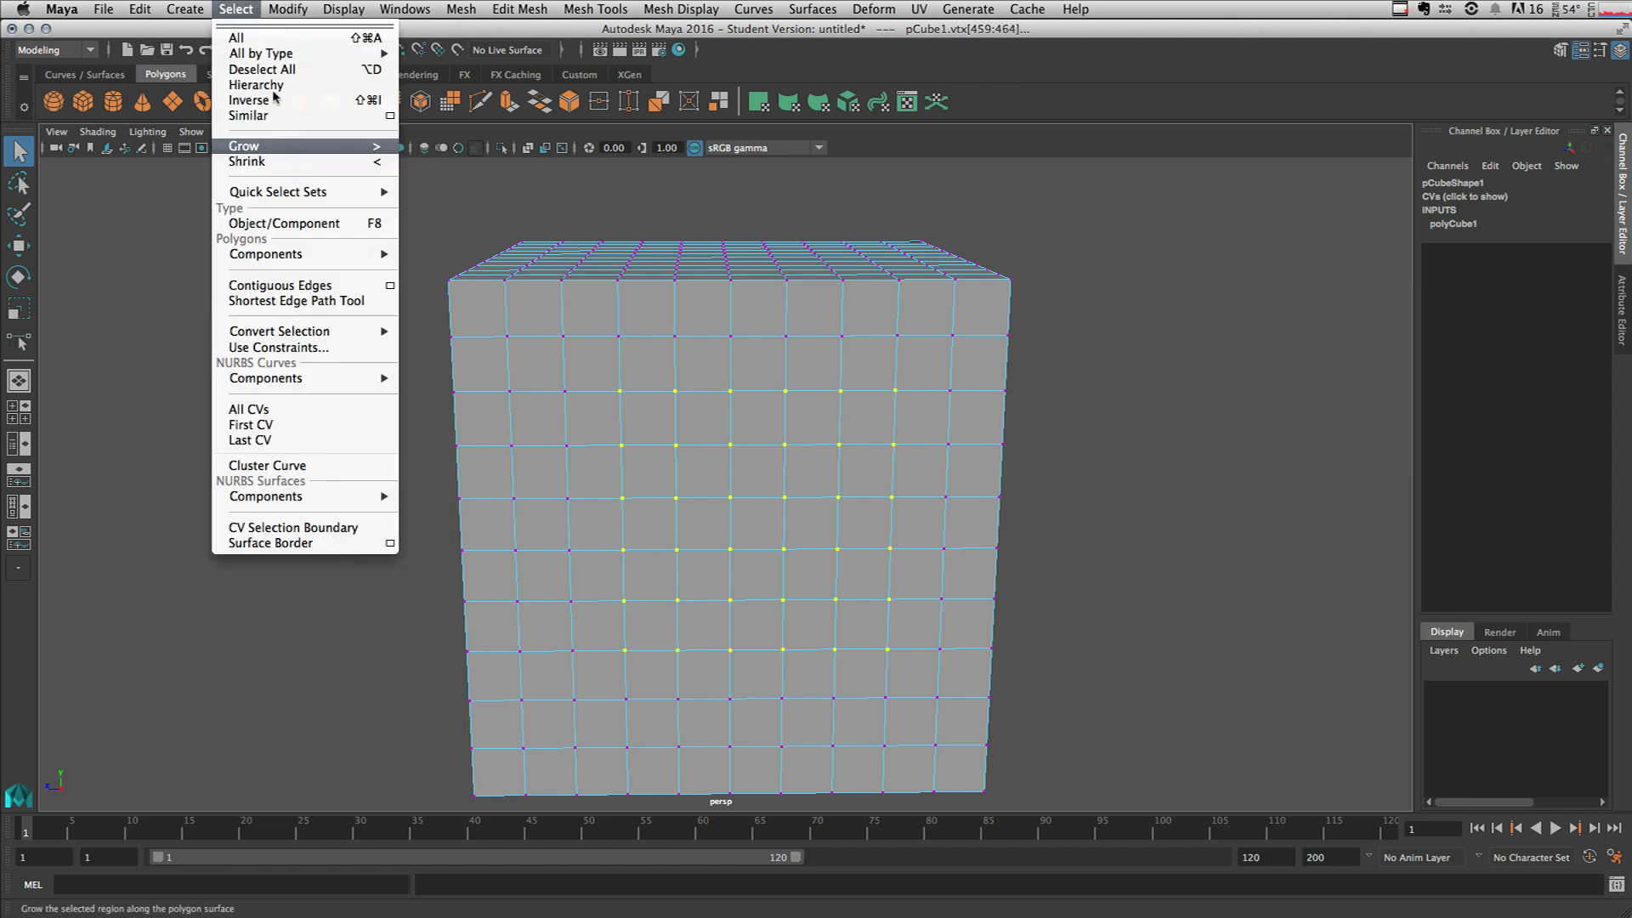
pyautogui.moveTo(321, 334)
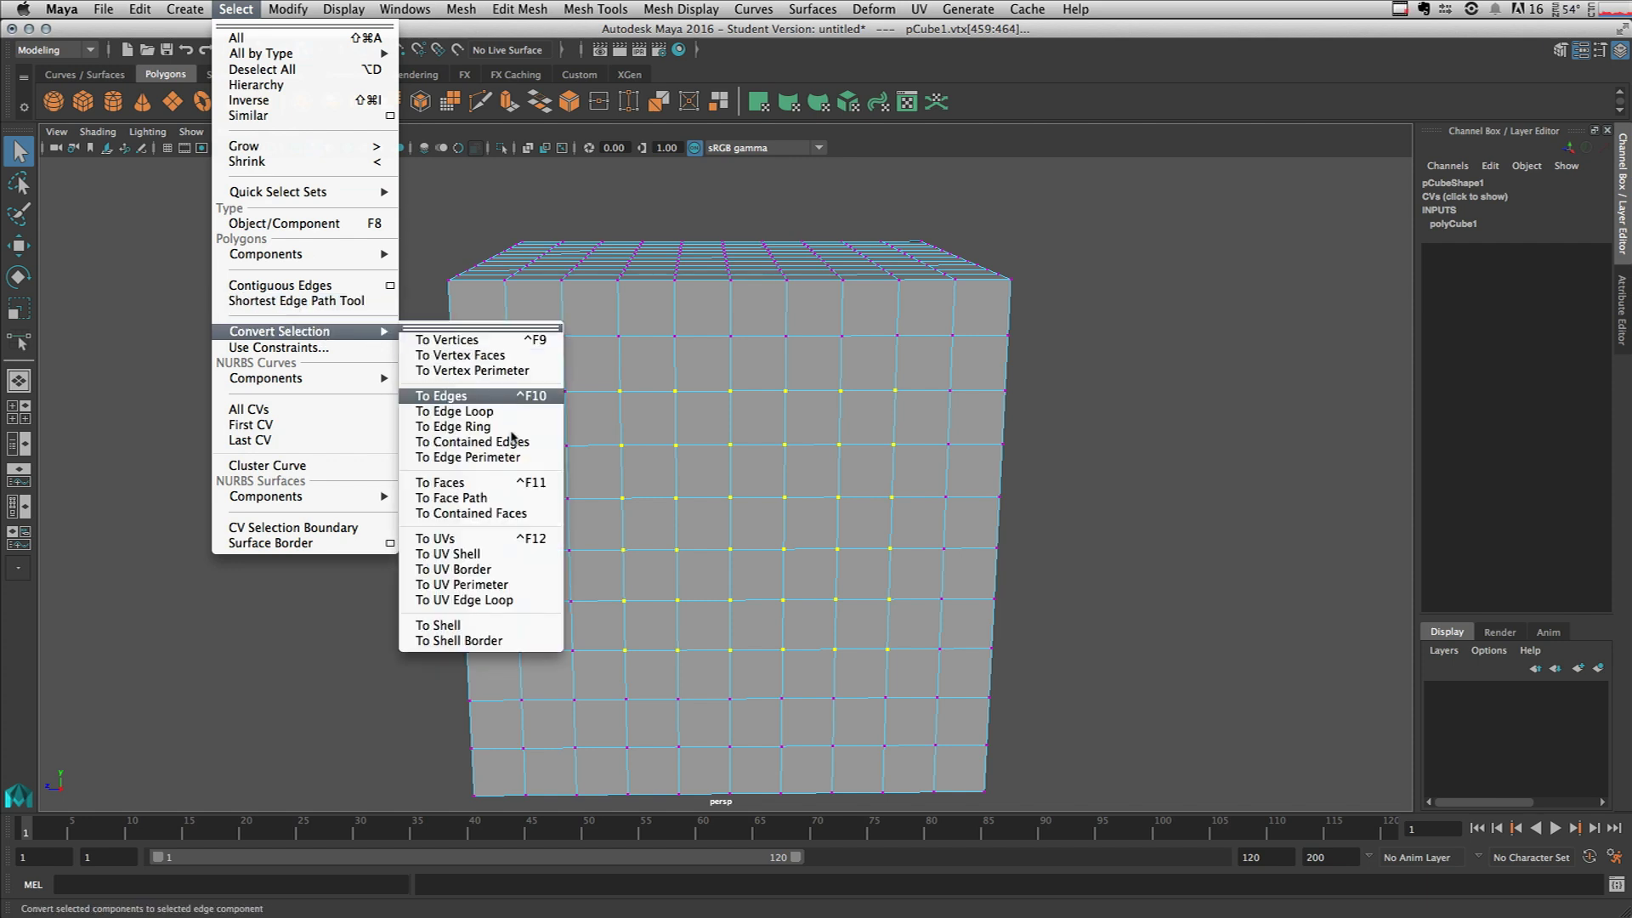
pyautogui.click(500, 482)
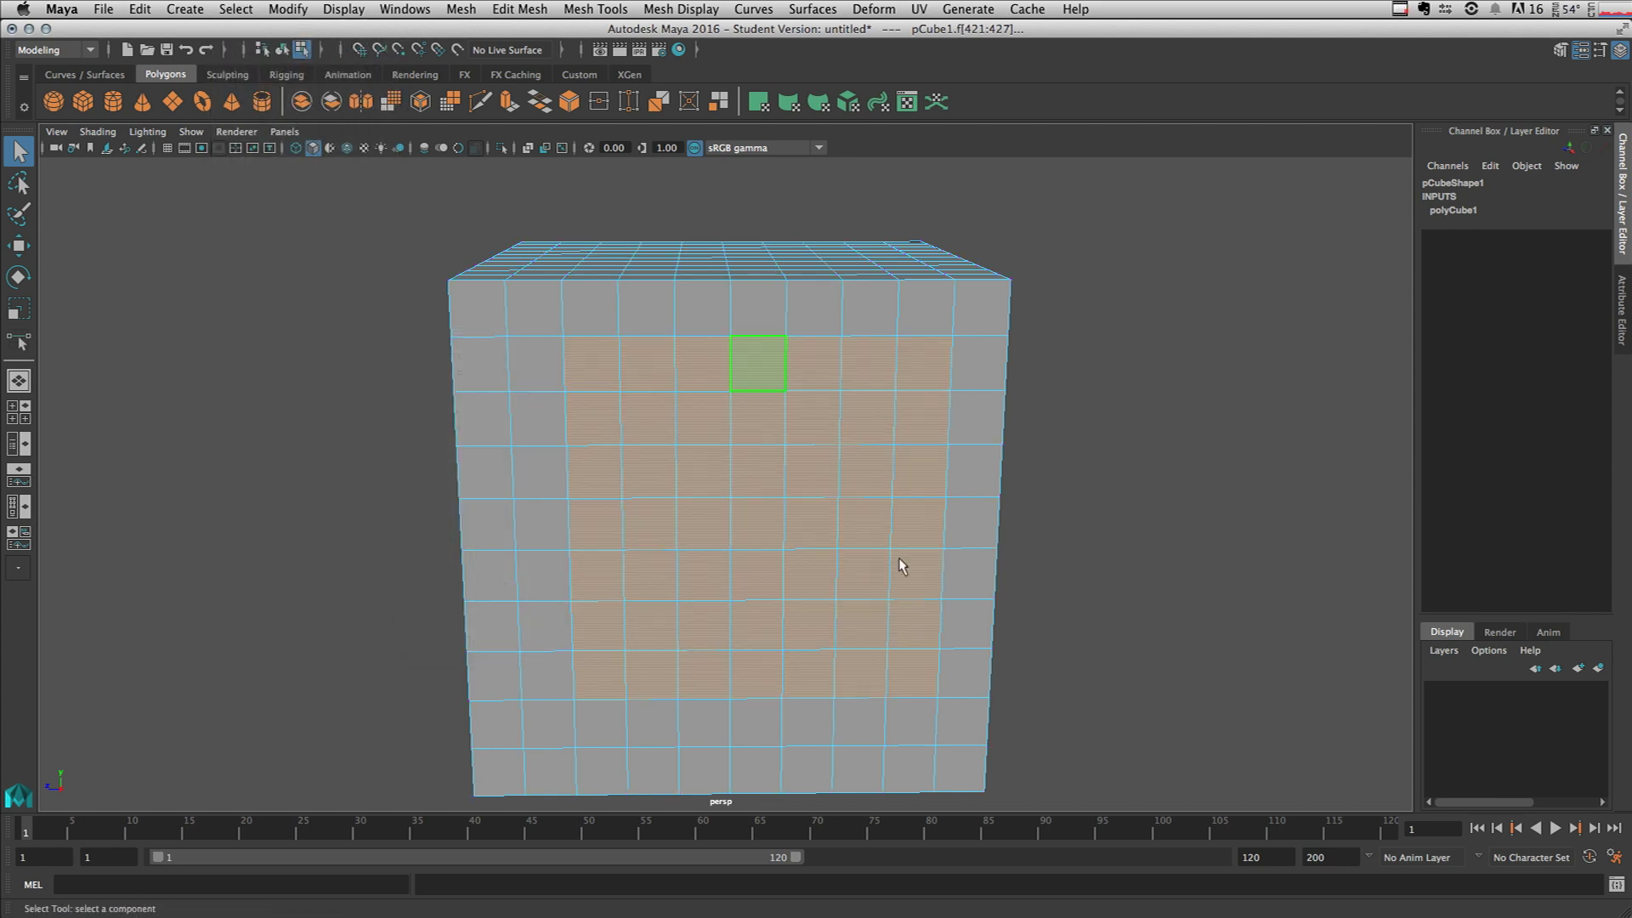
pyautogui.click(286, 11)
pyautogui.moveTo(228, 10)
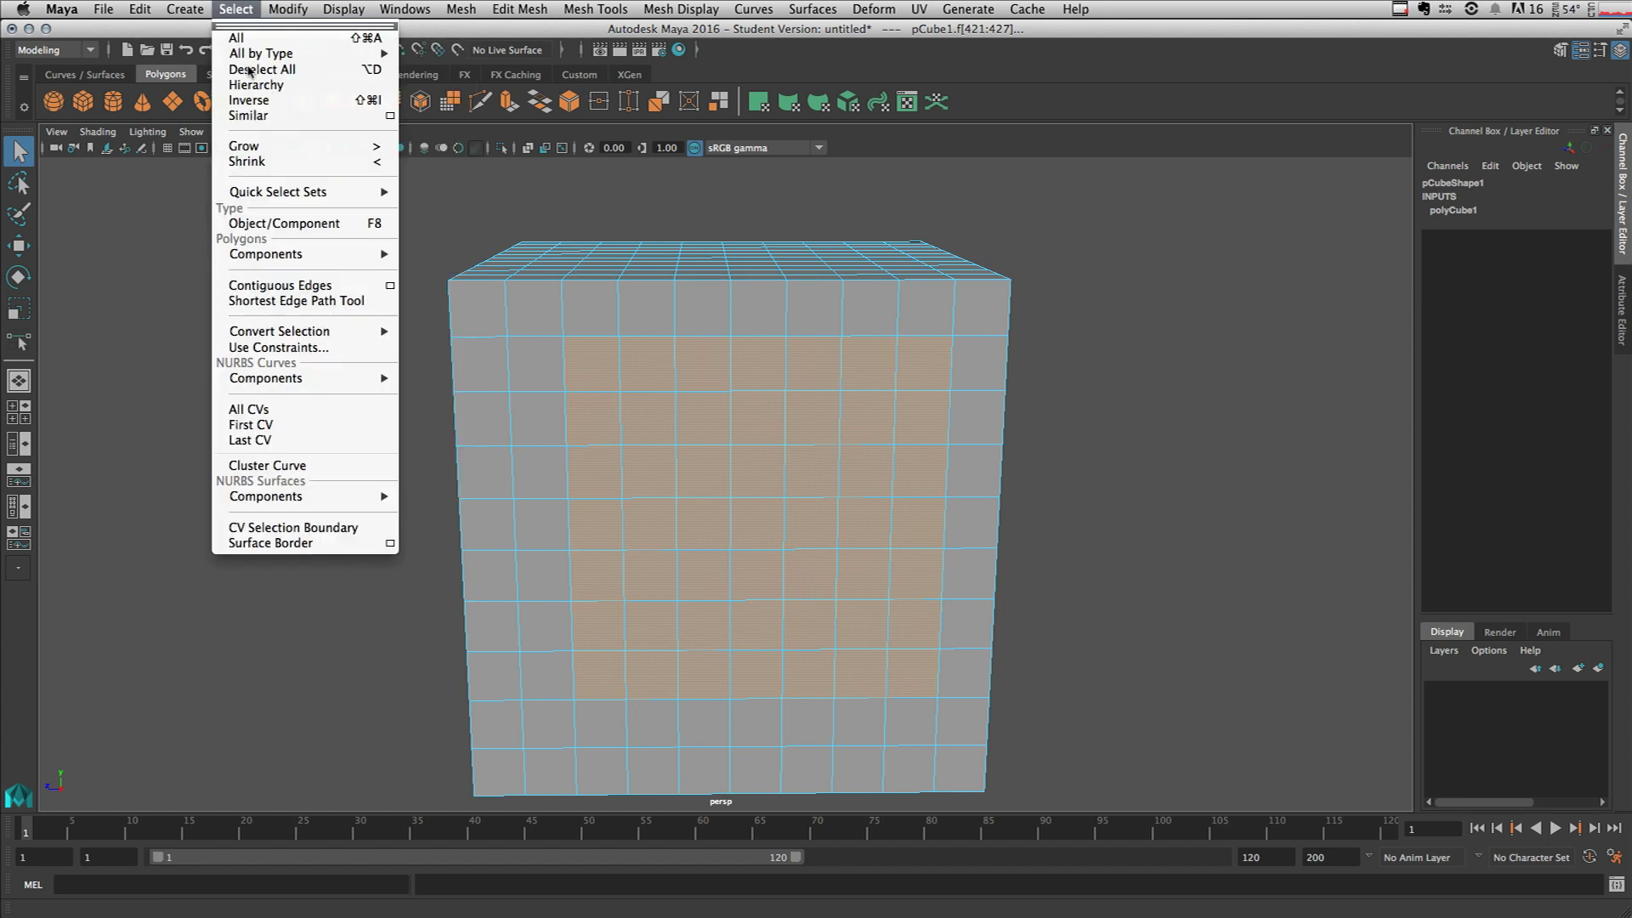
pyautogui.click(255, 161)
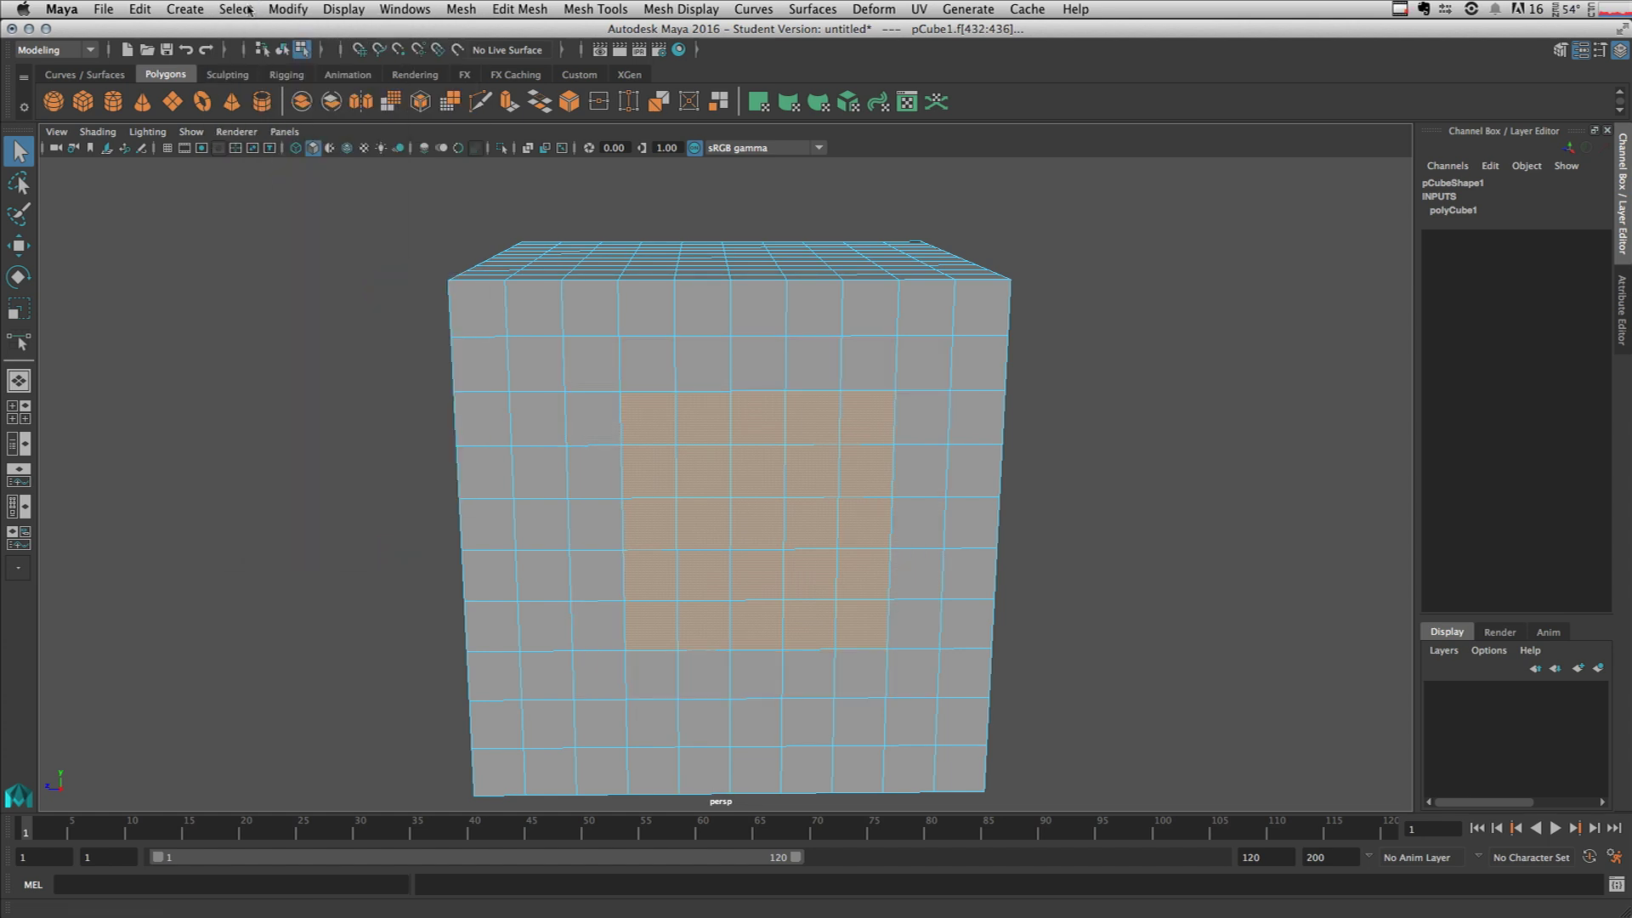
pyautogui.click(236, 8)
pyautogui.click(285, 162)
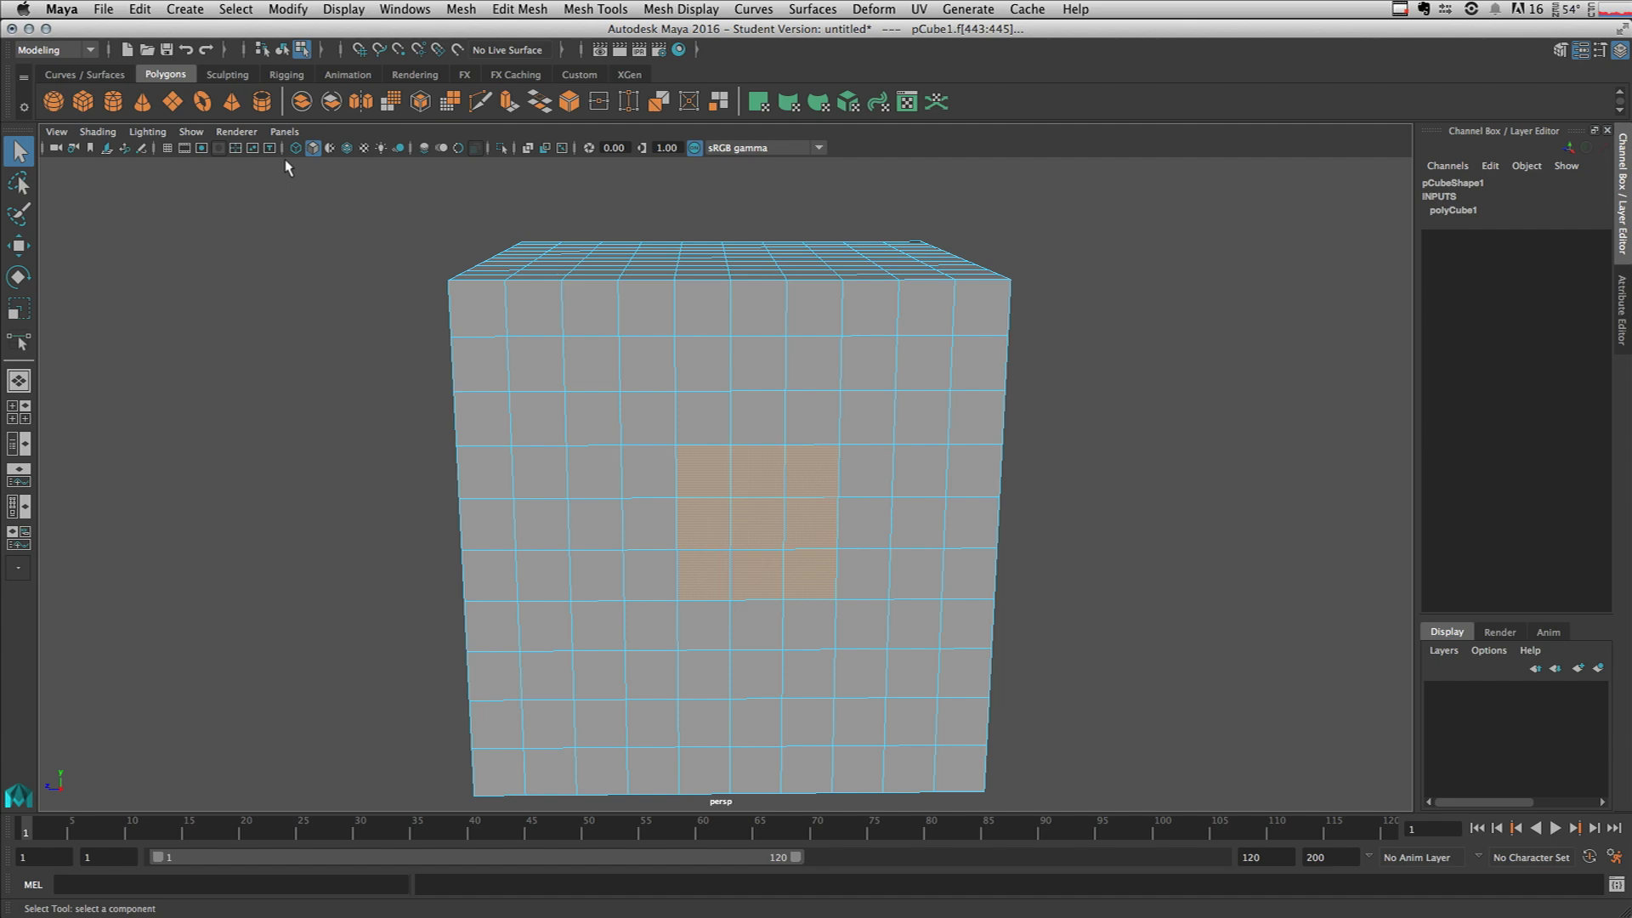